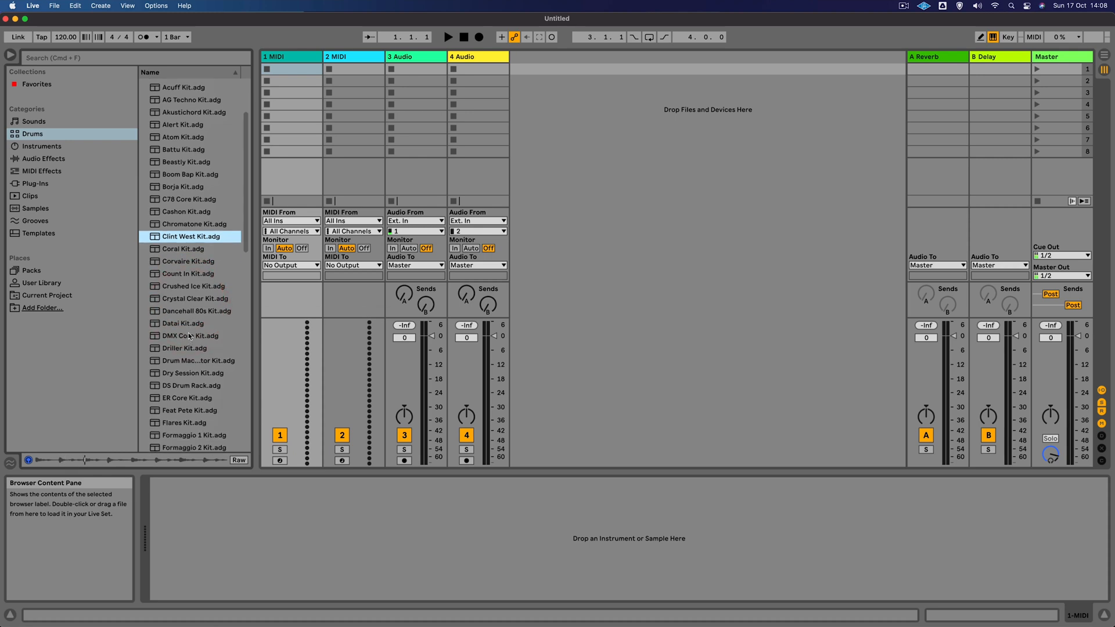
click(188, 312)
click(188, 348)
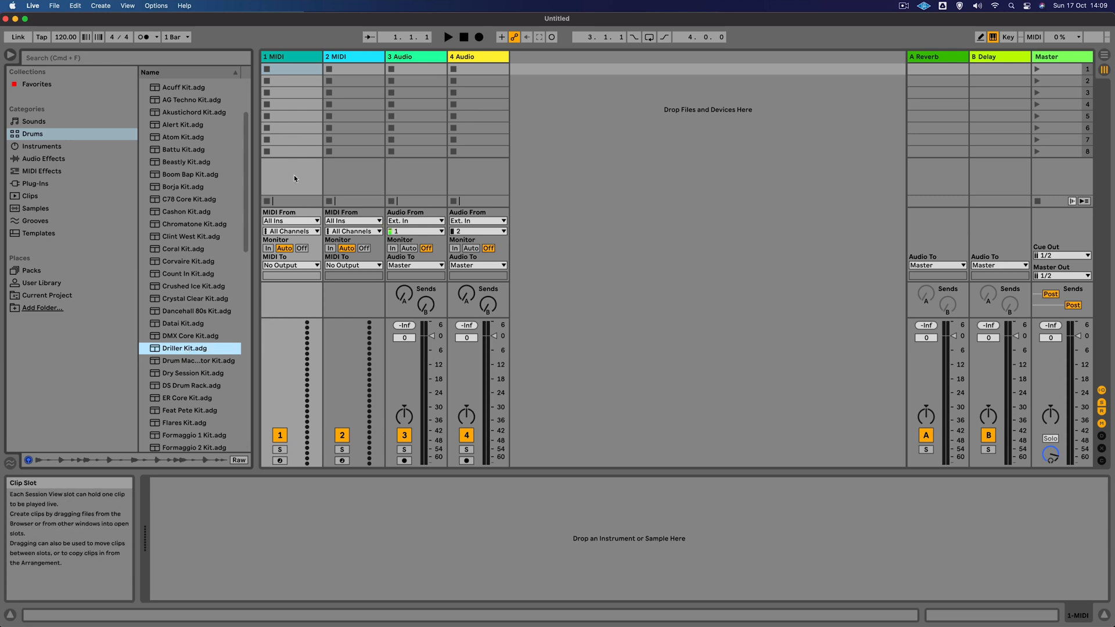
click(303, 57)
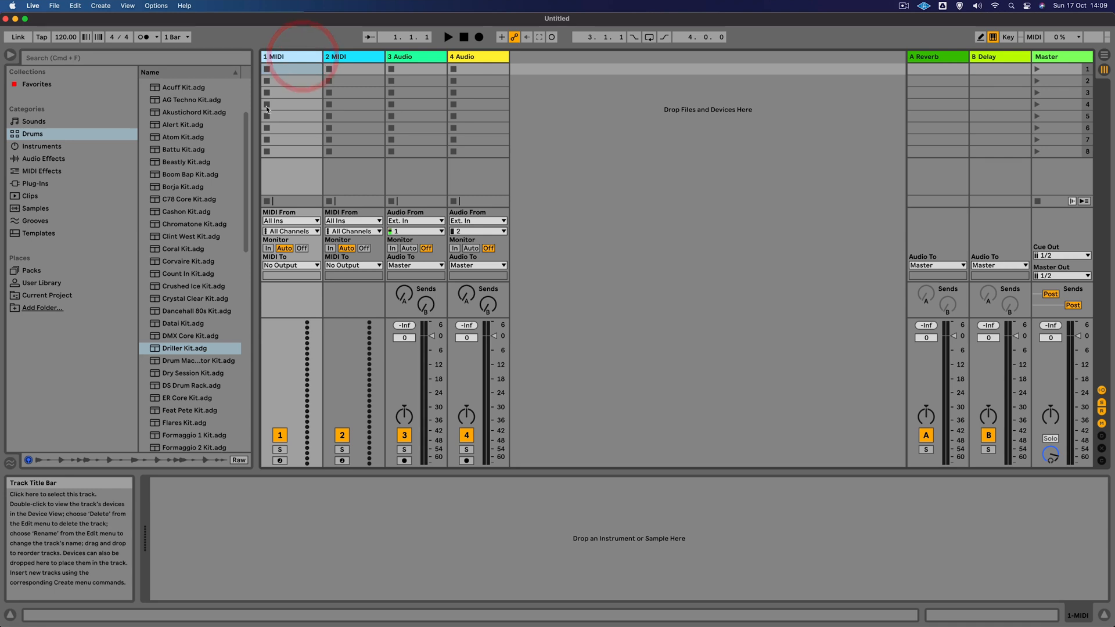
double_click(155, 352)
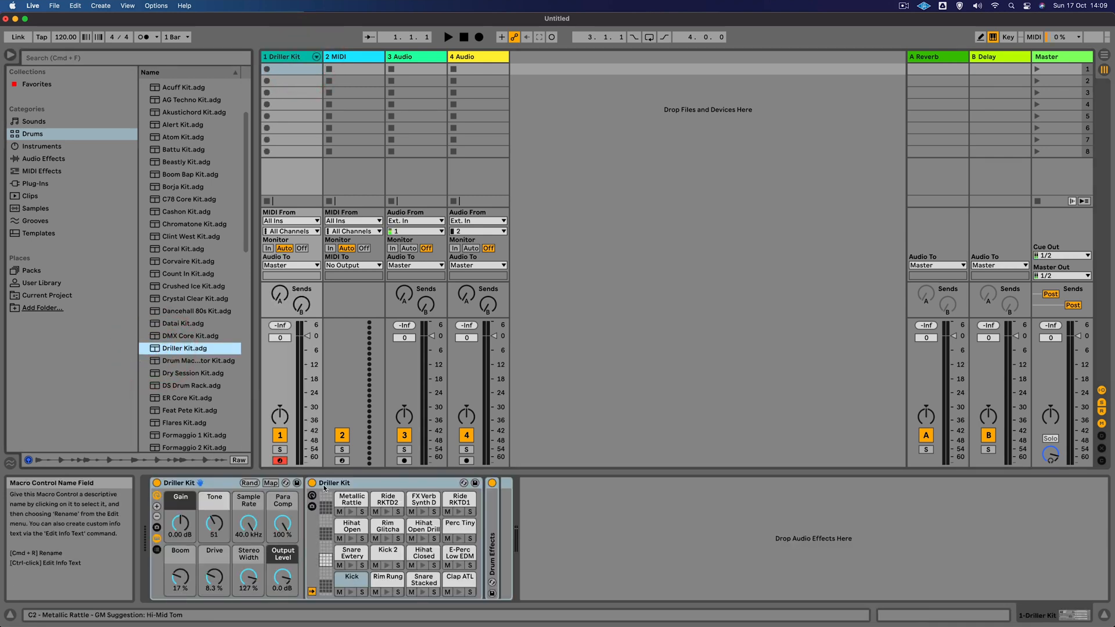
click(223, 482)
key(BackSpace)
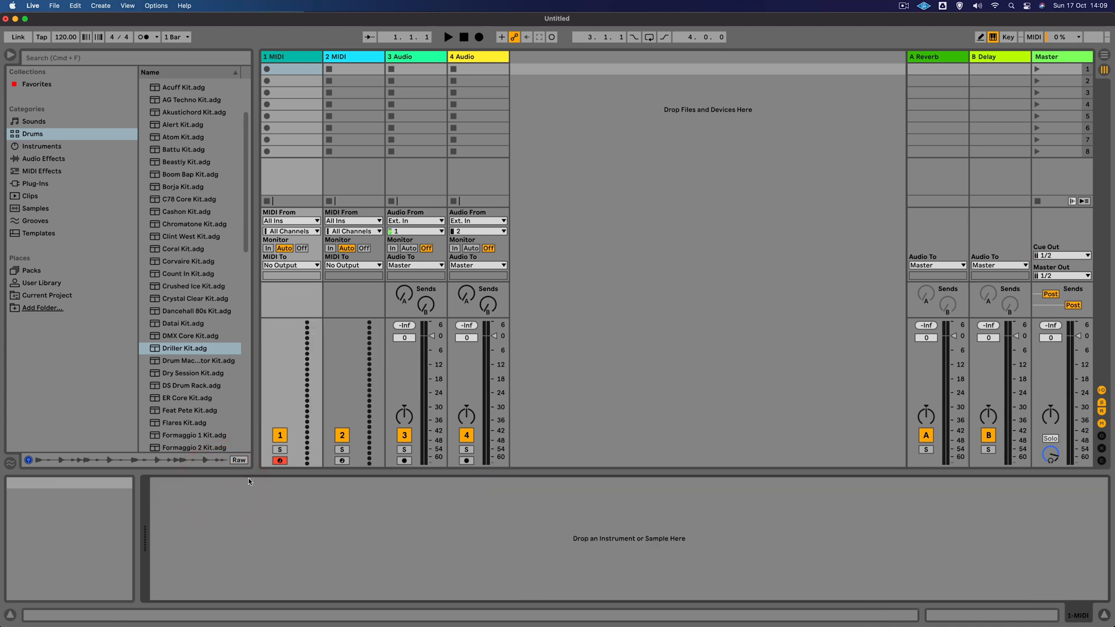
Load Driller Kit from the Drums category onto the first MIDI track.
drag(156, 351, 267, 272)
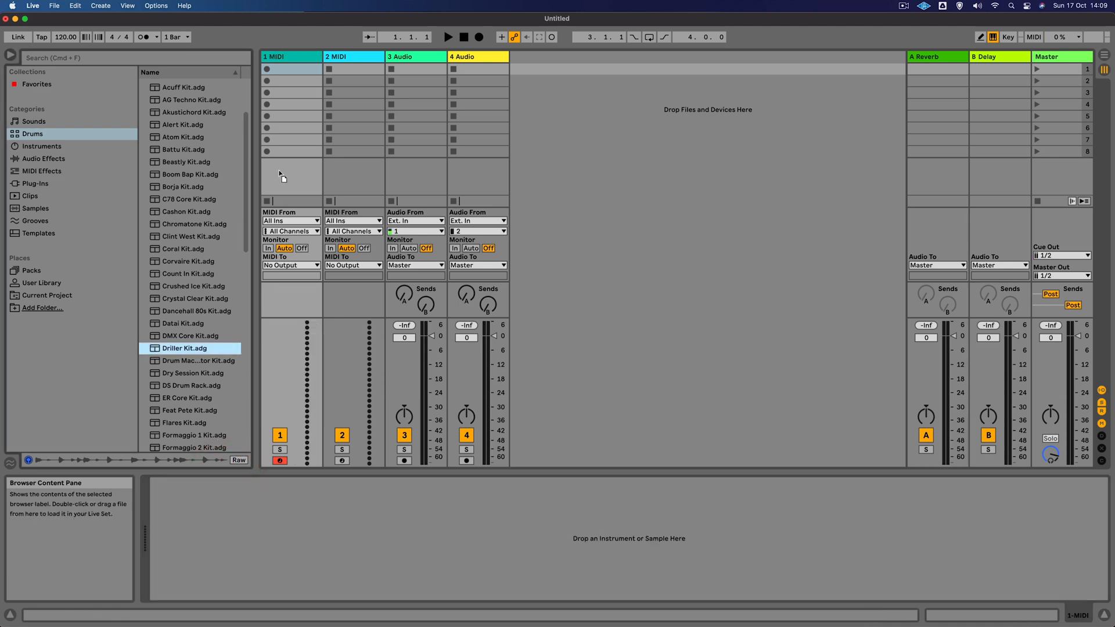
drag(280, 171, 280, 171)
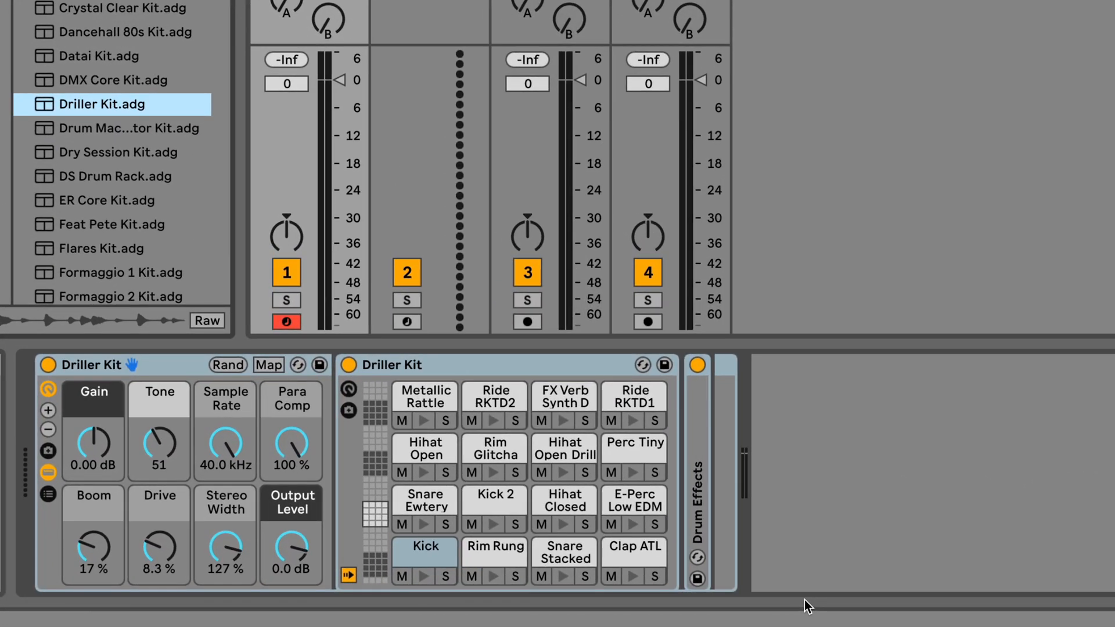
Audition the Driller Kit pads: Kick, Rim Rung, Snare Stacked, Clap ATL, E-Perc Low EDM, Hihat Open Drill and Hihat Open.
click(424, 576)
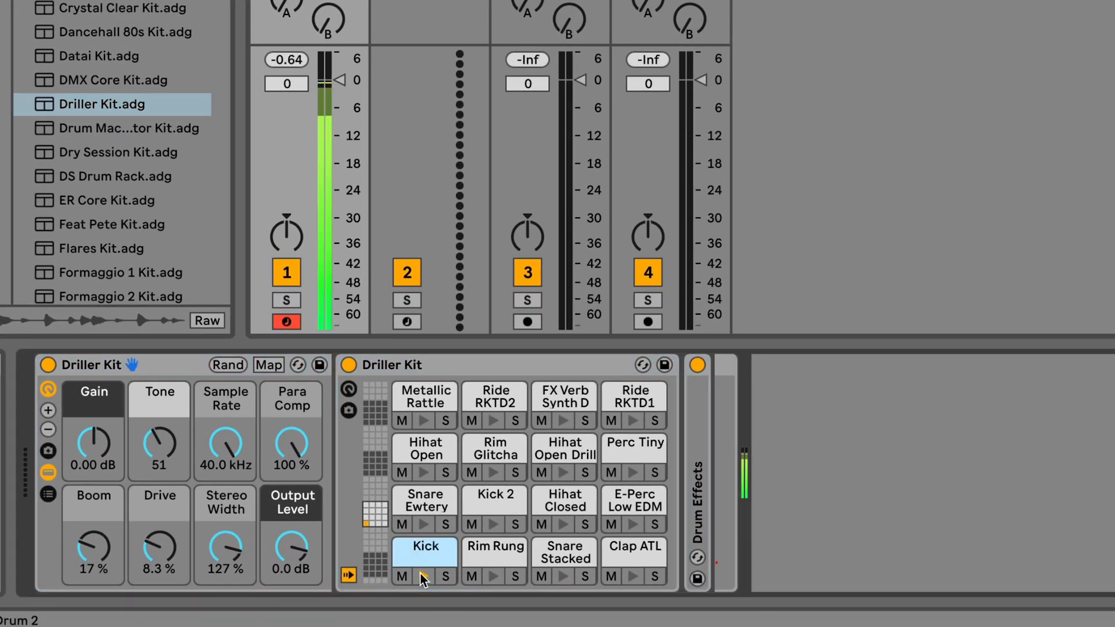
click(489, 578)
click(566, 577)
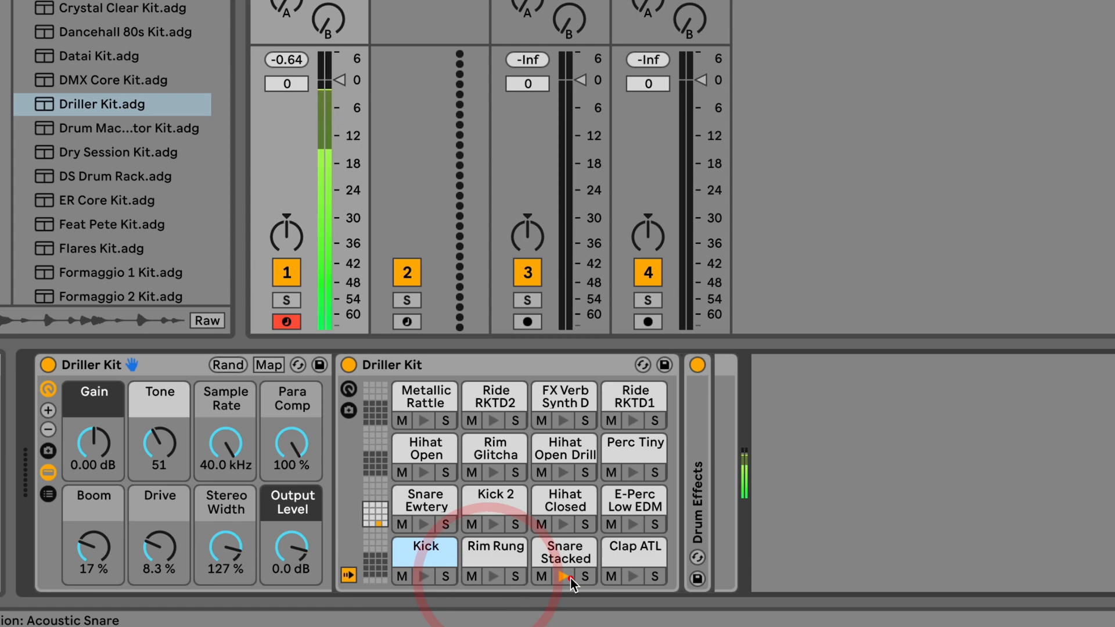
click(633, 577)
click(633, 524)
click(562, 473)
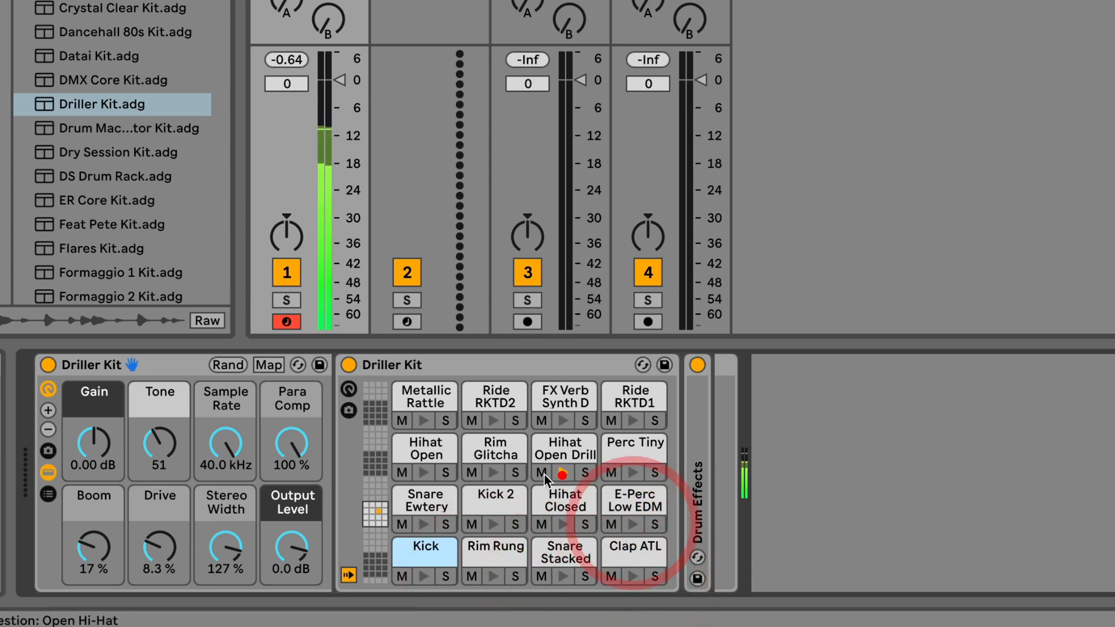
click(424, 472)
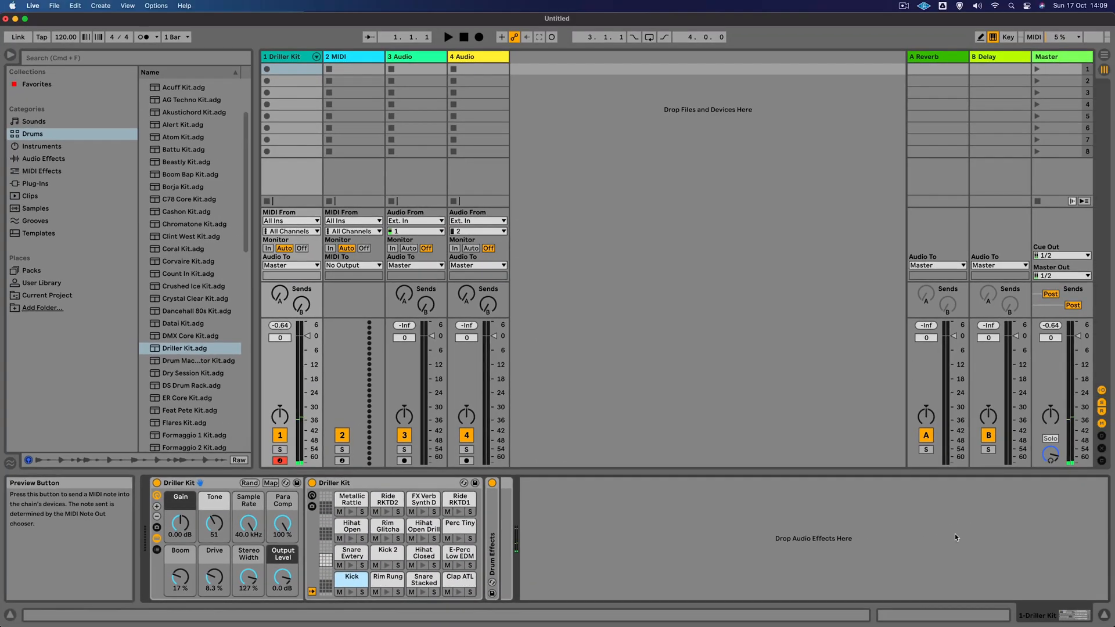
Create an empty MIDI clip in the first slot of the Driller Kit track and enable the note editor's preview.
mouse_move(294, 71)
mouse_down()
mouse_move(292, 105)
mouse_move(293, 72)
mouse_up()
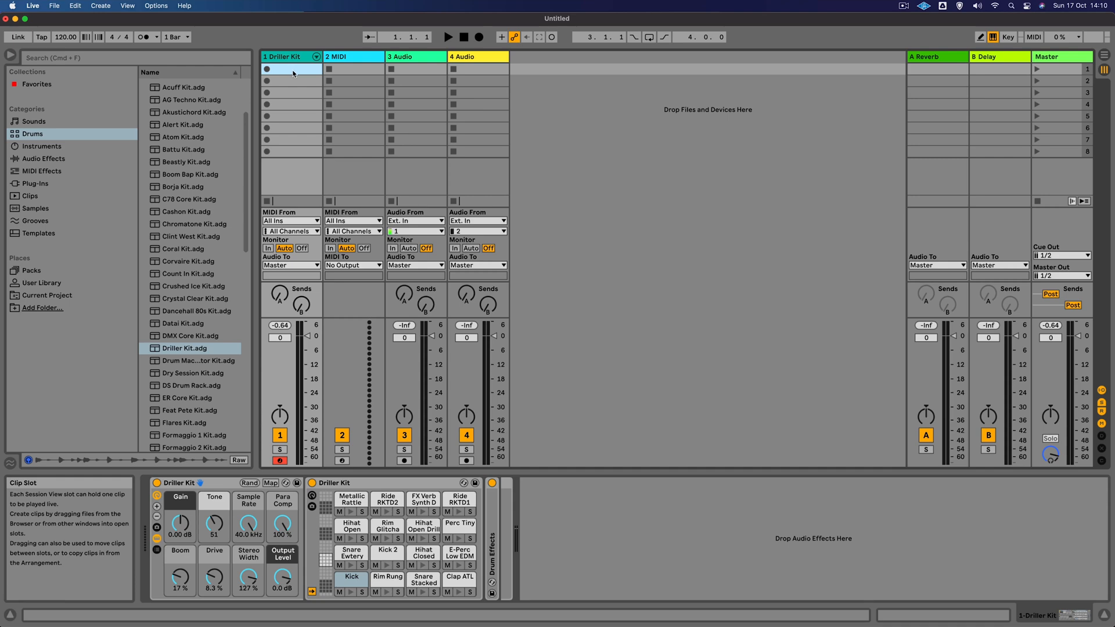
double_click(294, 71)
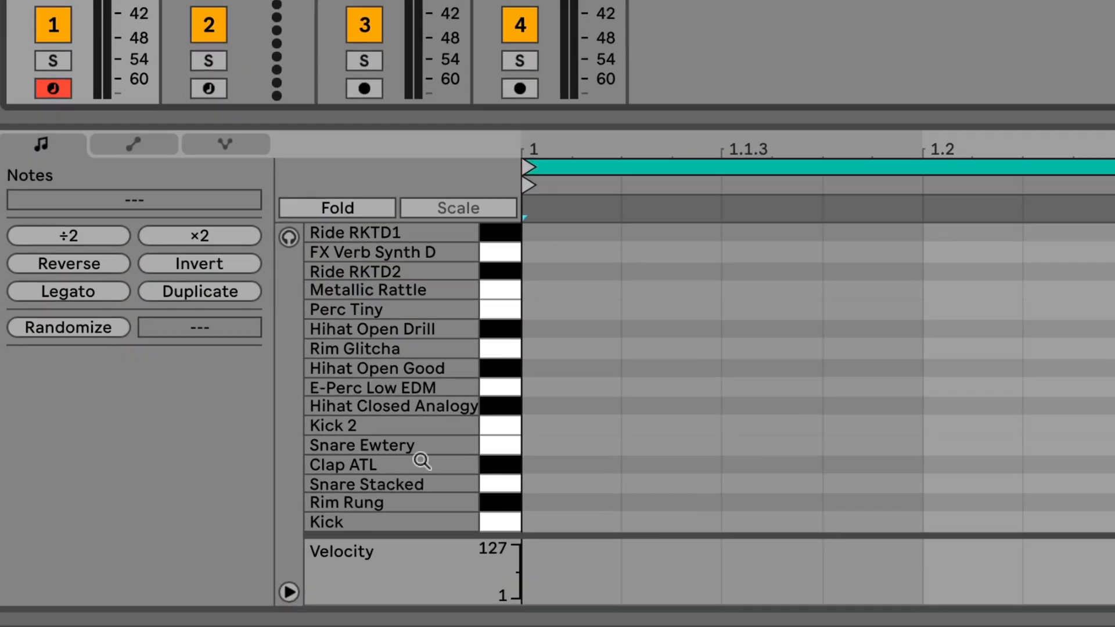
click(291, 238)
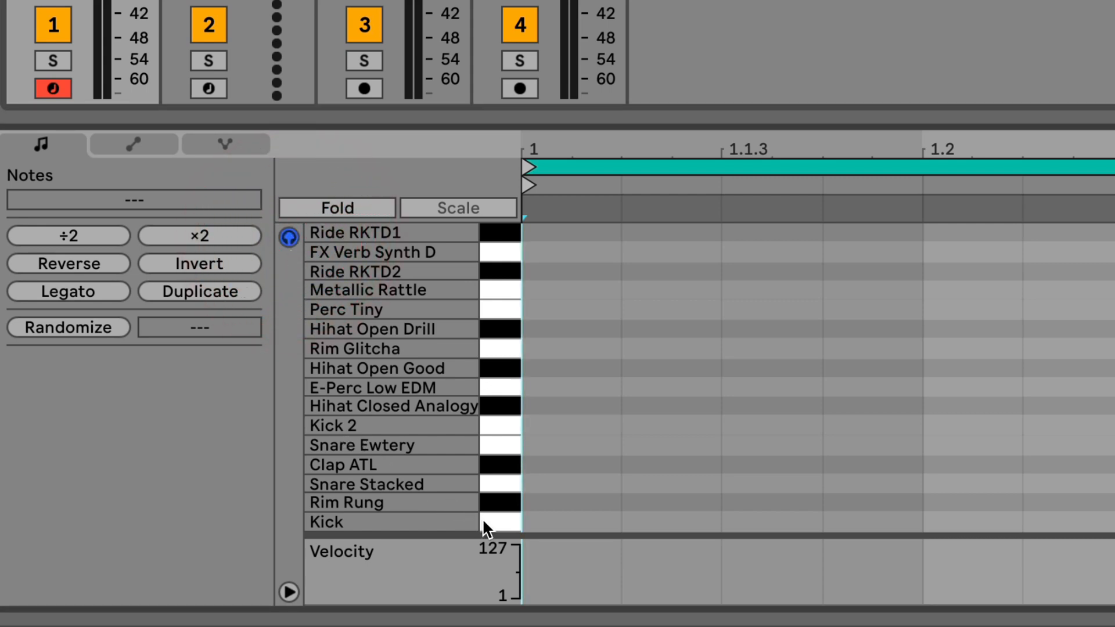
Audition the drum sounds in the clip's piano roll one by one, from Kick up to Hihat Open Good.
click(500, 519)
click(500, 500)
click(500, 483)
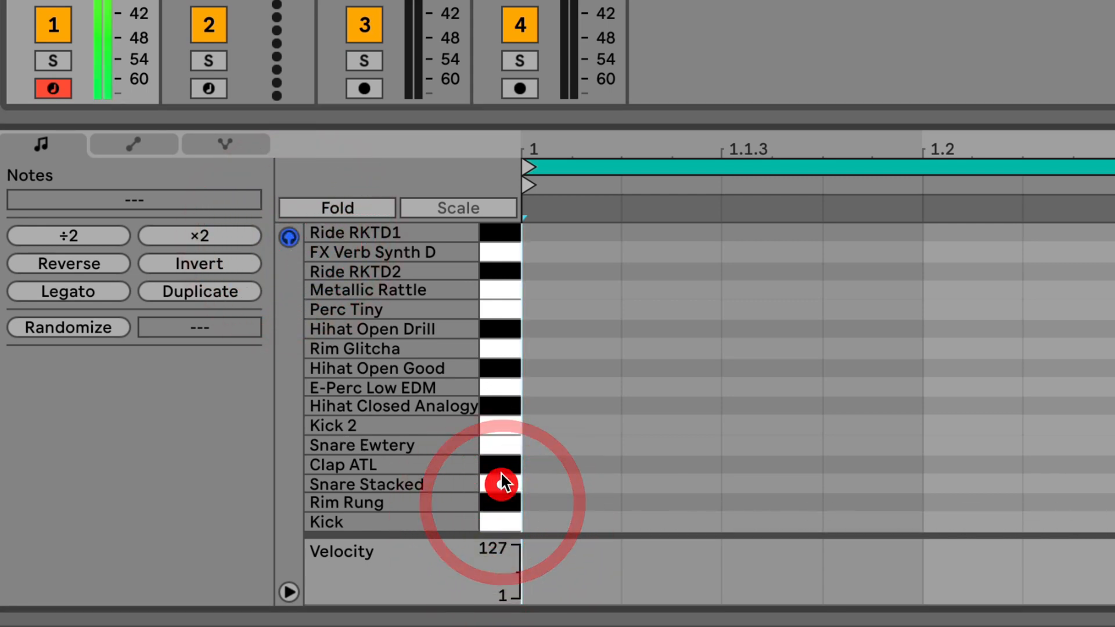
click(497, 464)
click(497, 446)
click(497, 424)
click(496, 406)
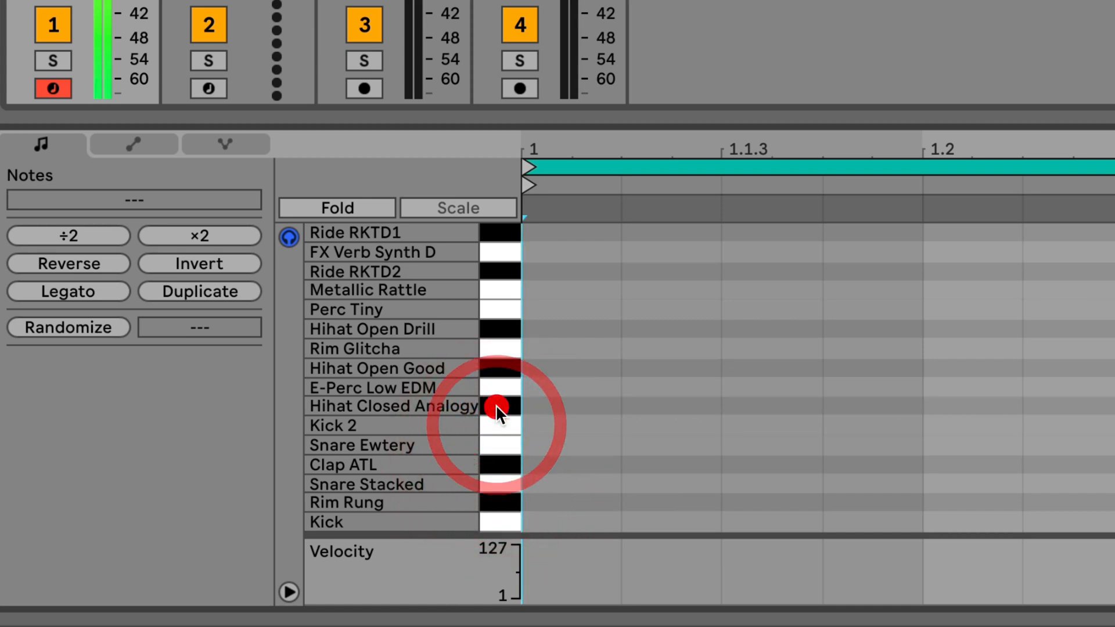
click(499, 384)
click(498, 367)
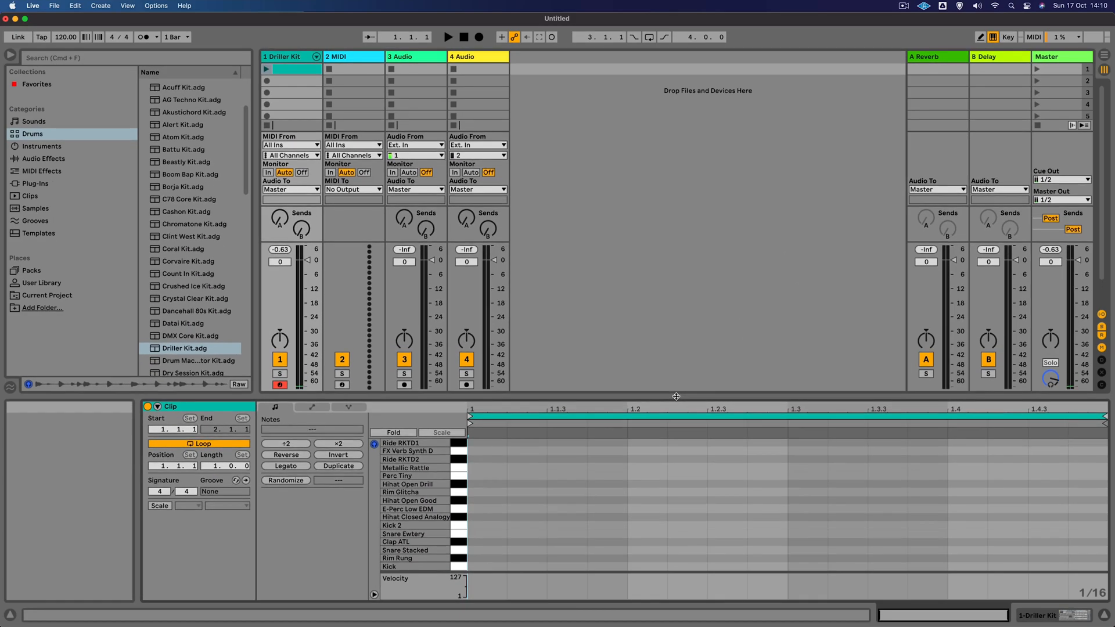
Enlarge the clip's note editor and audition the Kick from its piano roll.
drag(676, 397, 669, 340)
click(894, 505)
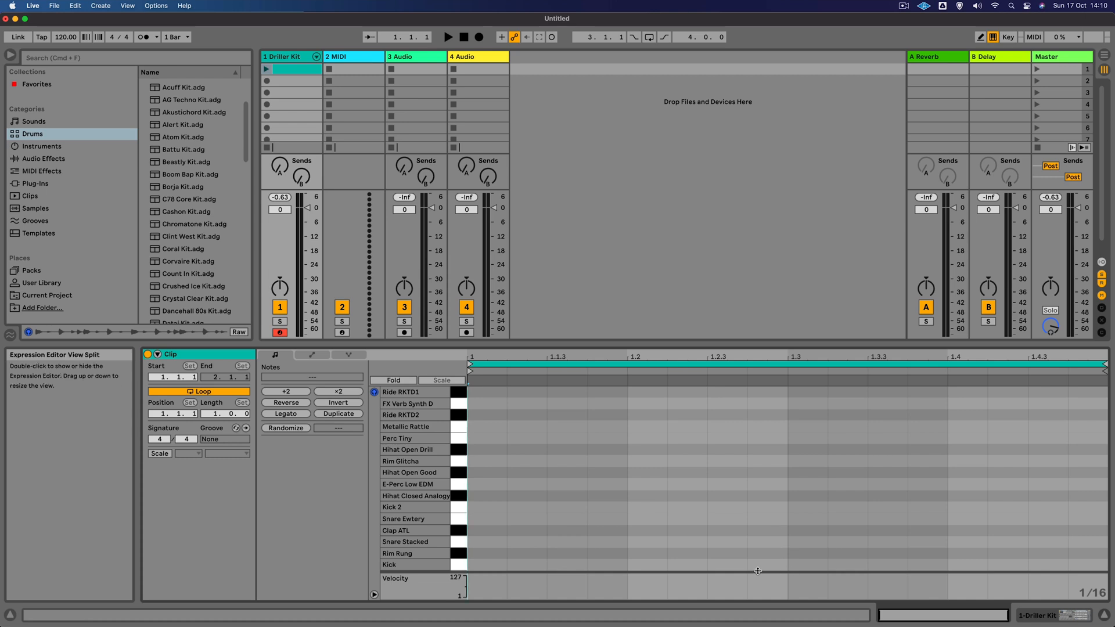
click(460, 565)
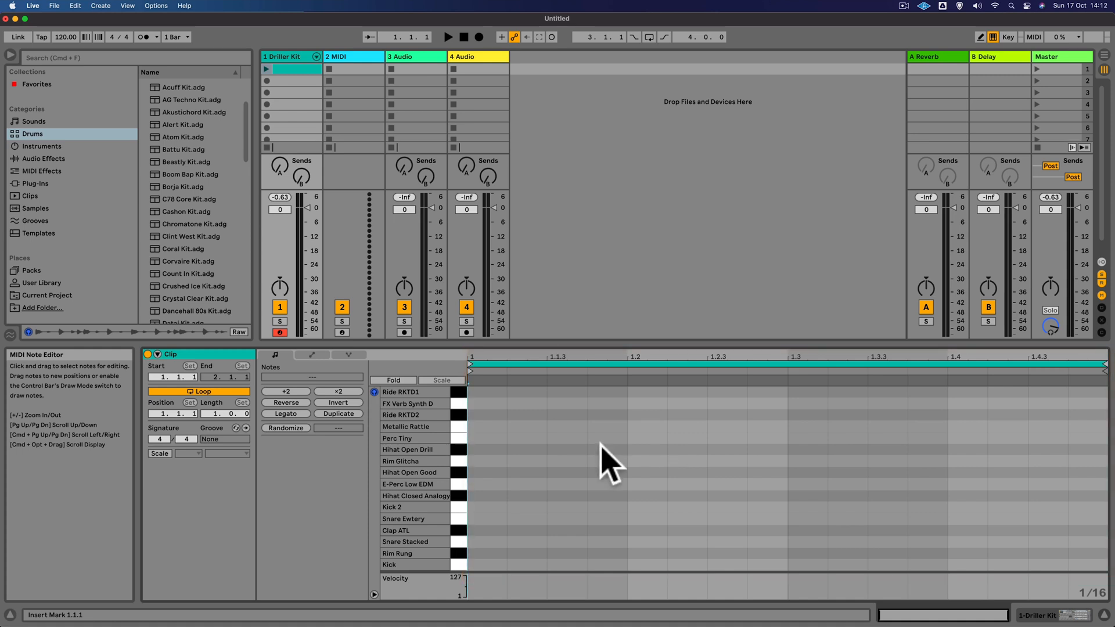
Turn on Draw Mode and draw 1/16 Kick notes on all four beats, at 1.1, 1.2, 1.3 and 1.4.
key(b)
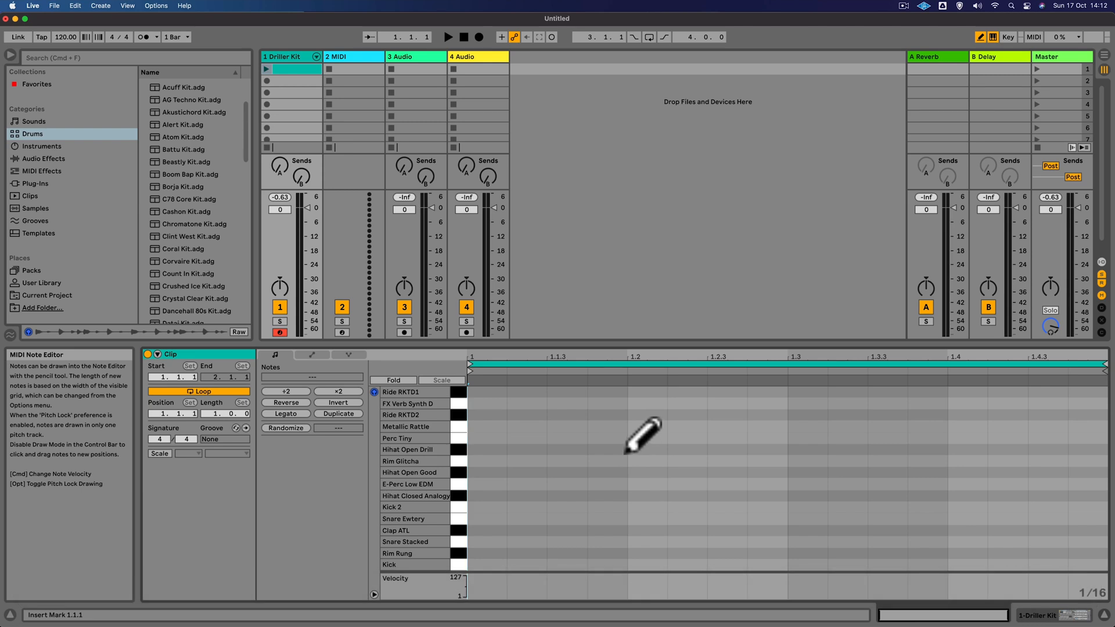
key(b)
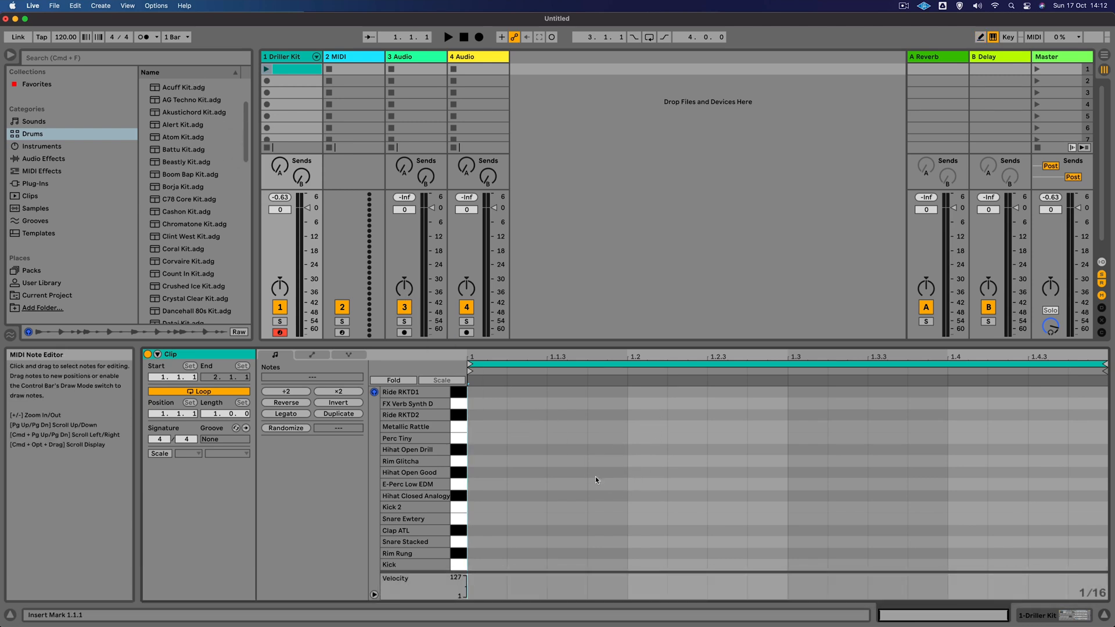
right_click(575, 469)
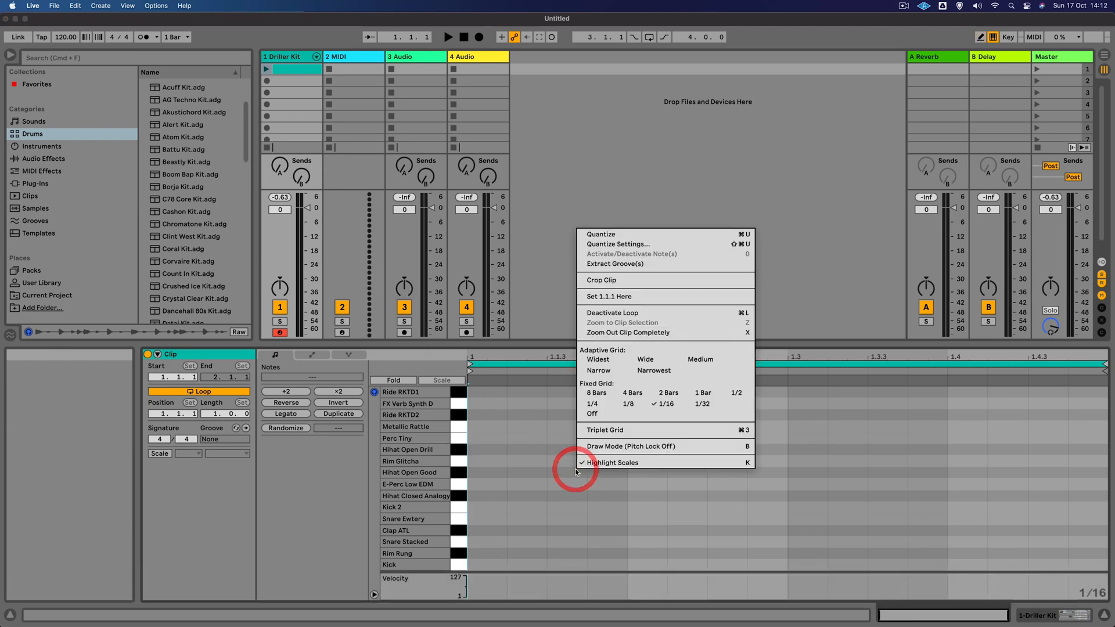
click(607, 447)
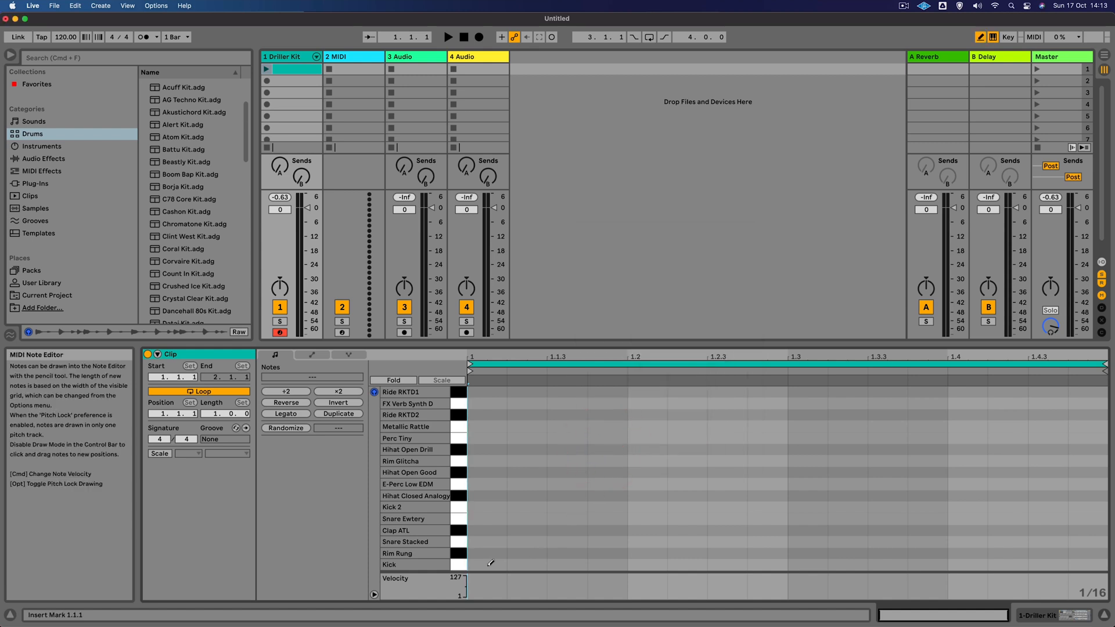
click(487, 564)
click(645, 564)
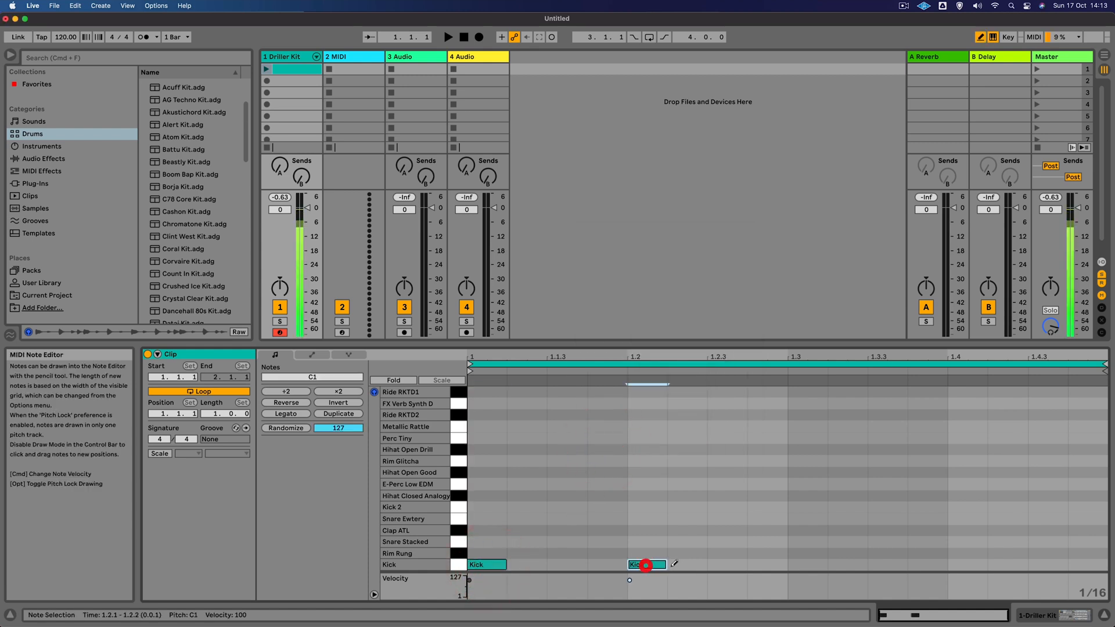
click(797, 564)
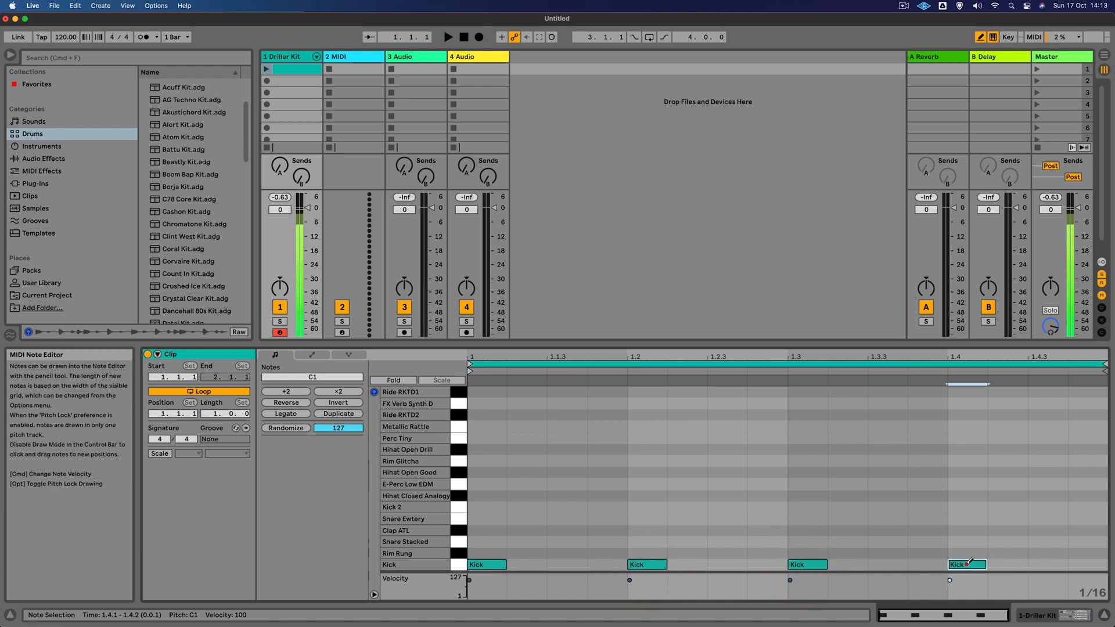
click(955, 565)
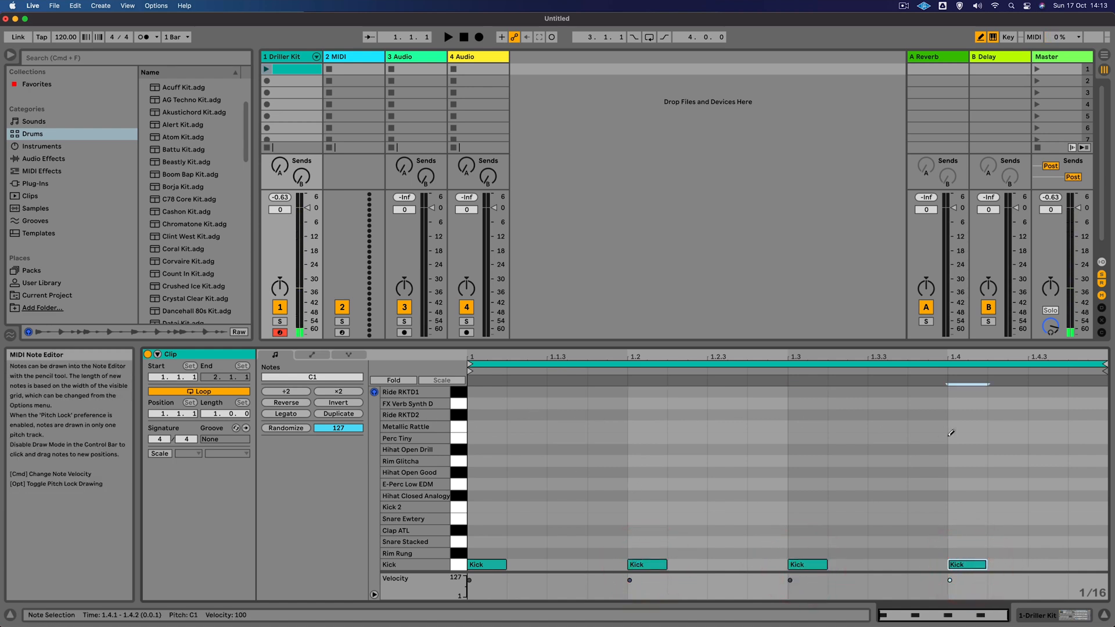
Play the clip and add Clap ATL notes on beats 1.2 and 1.4 during playback.
click(265, 71)
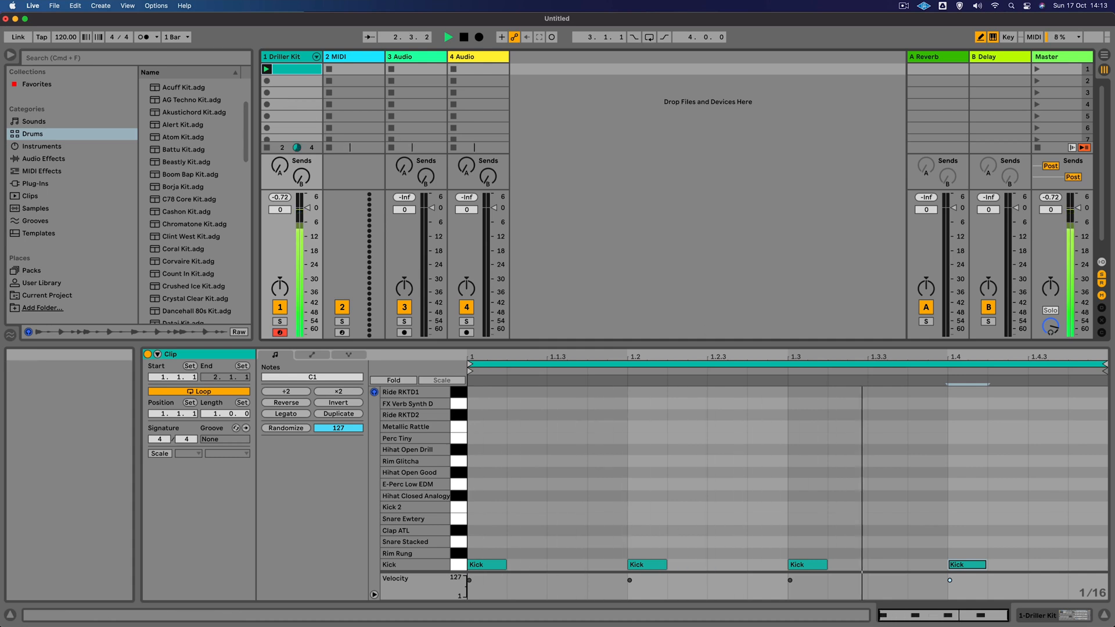
key(space)
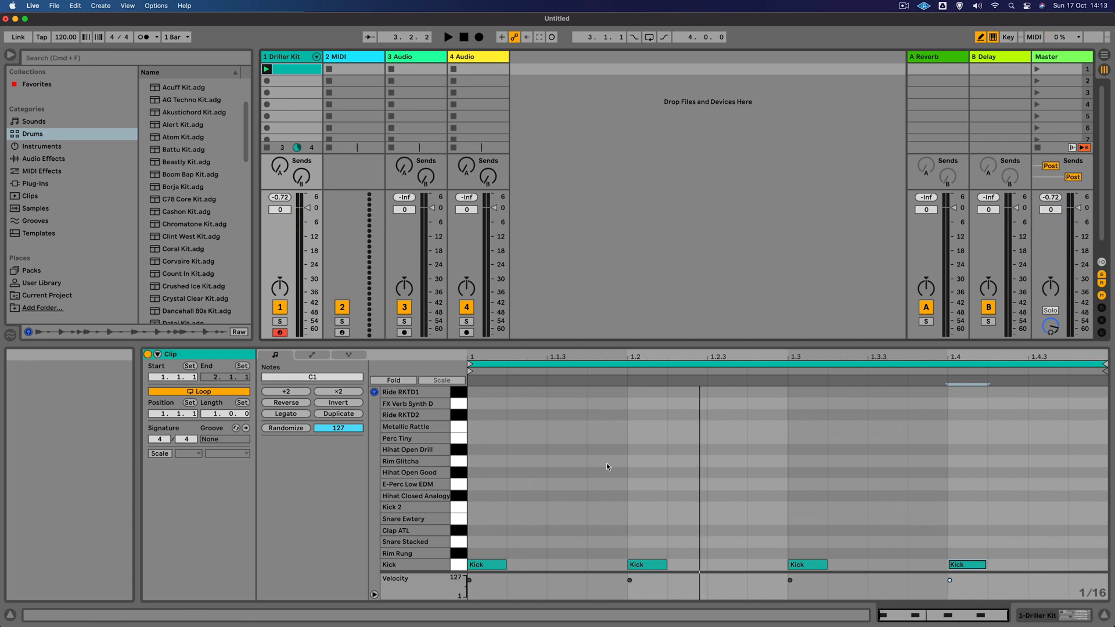
click(266, 69)
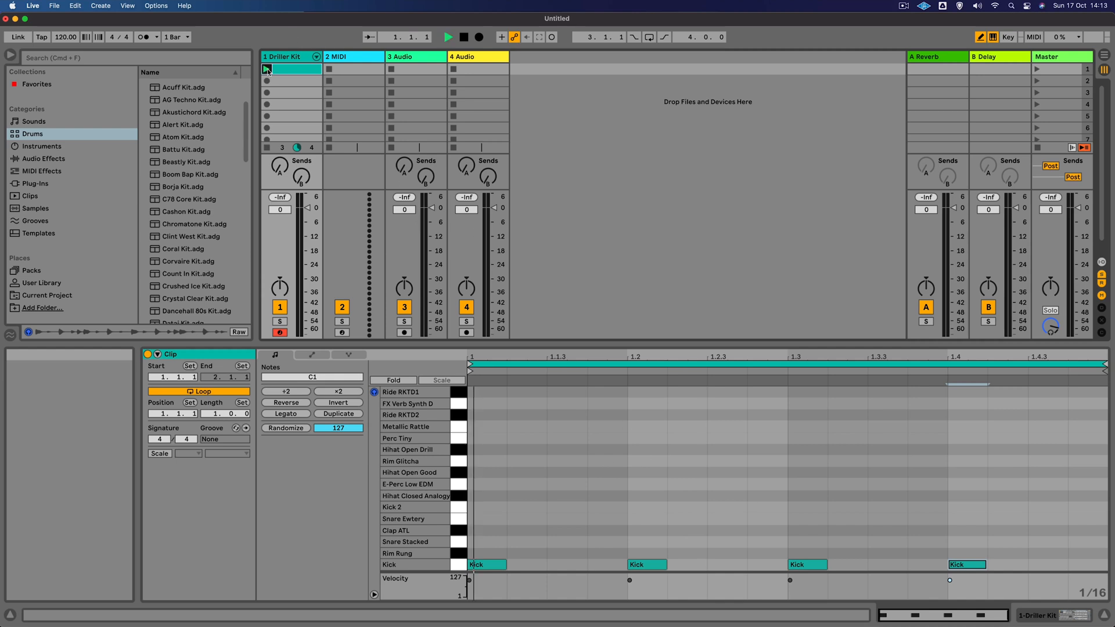
click(648, 530)
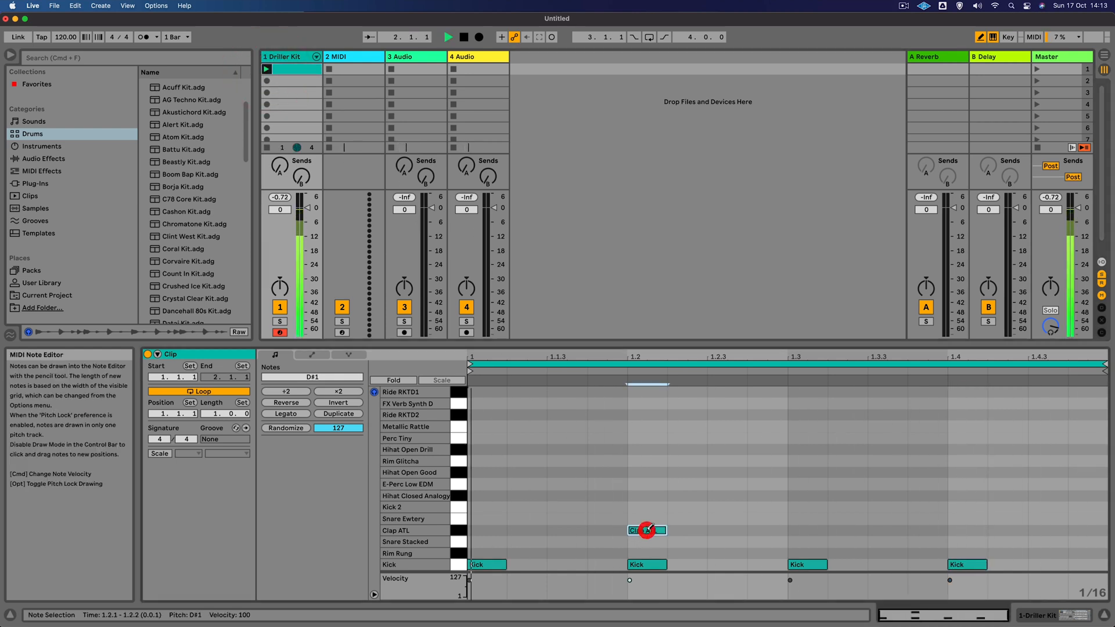
click(964, 530)
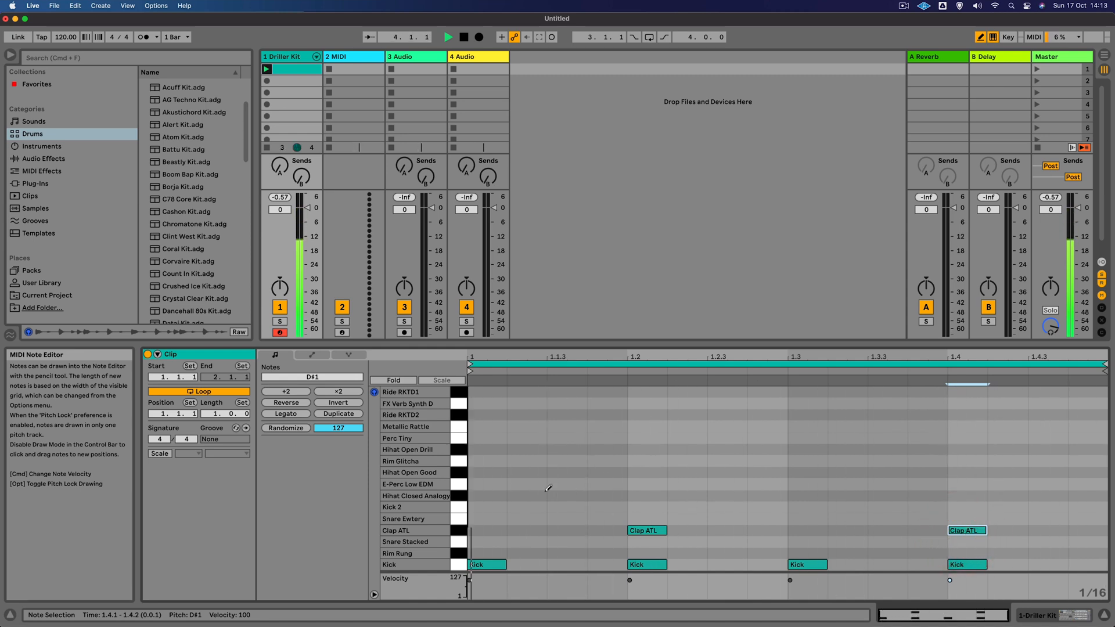
key(space)
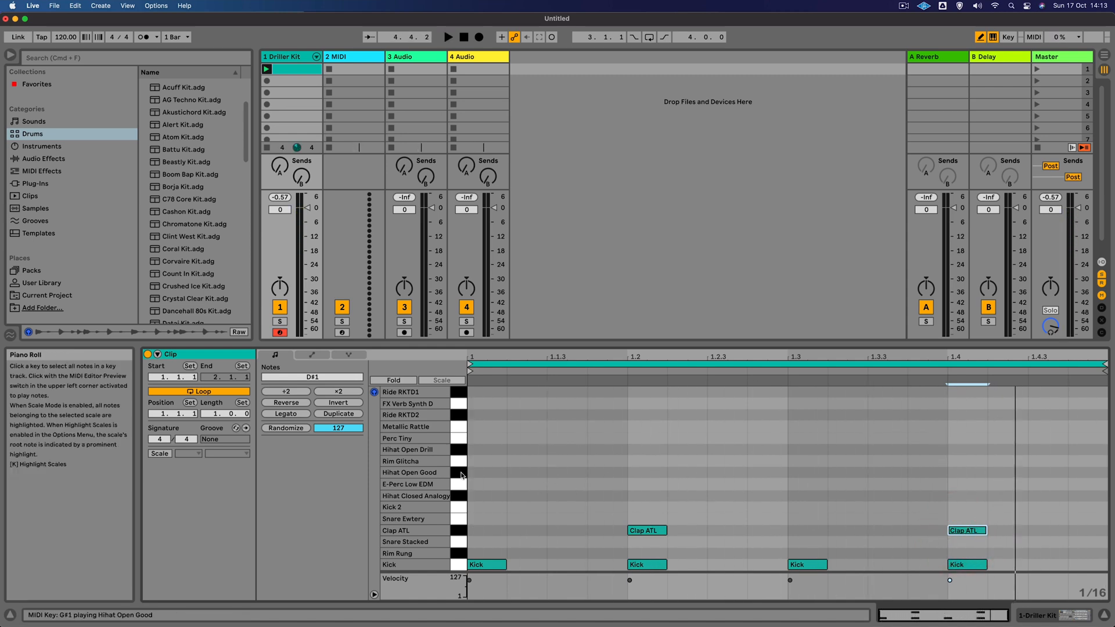
Audition Hihat Open Good and draw its notes on the offbeats 1.1.3, 1.2.3, 1.3.3 and 1.4.3 during playback.
click(460, 474)
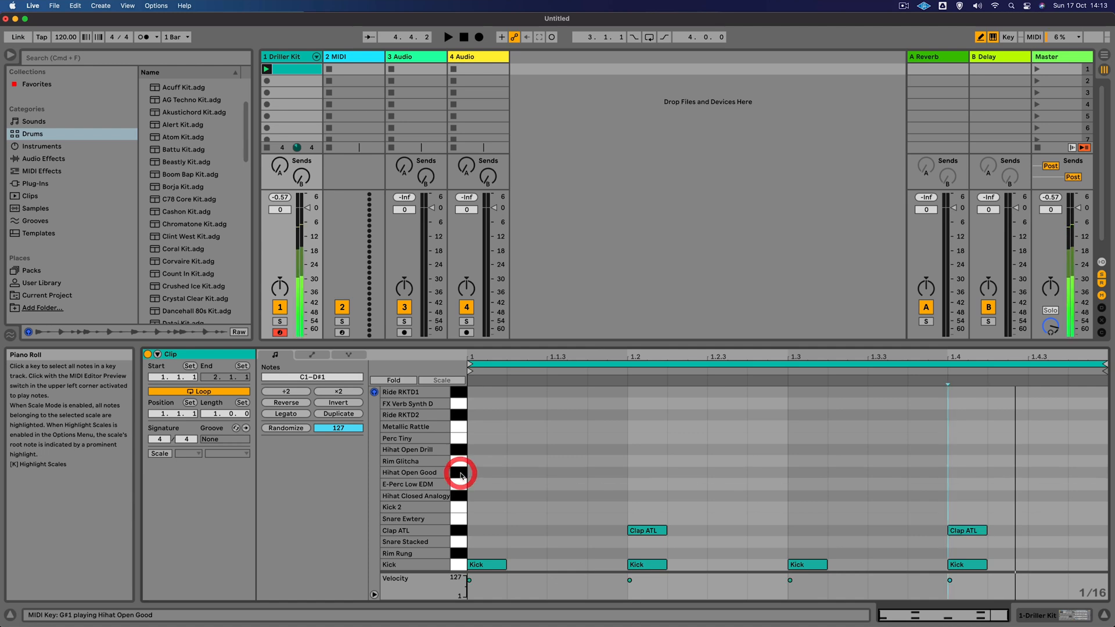
key(space)
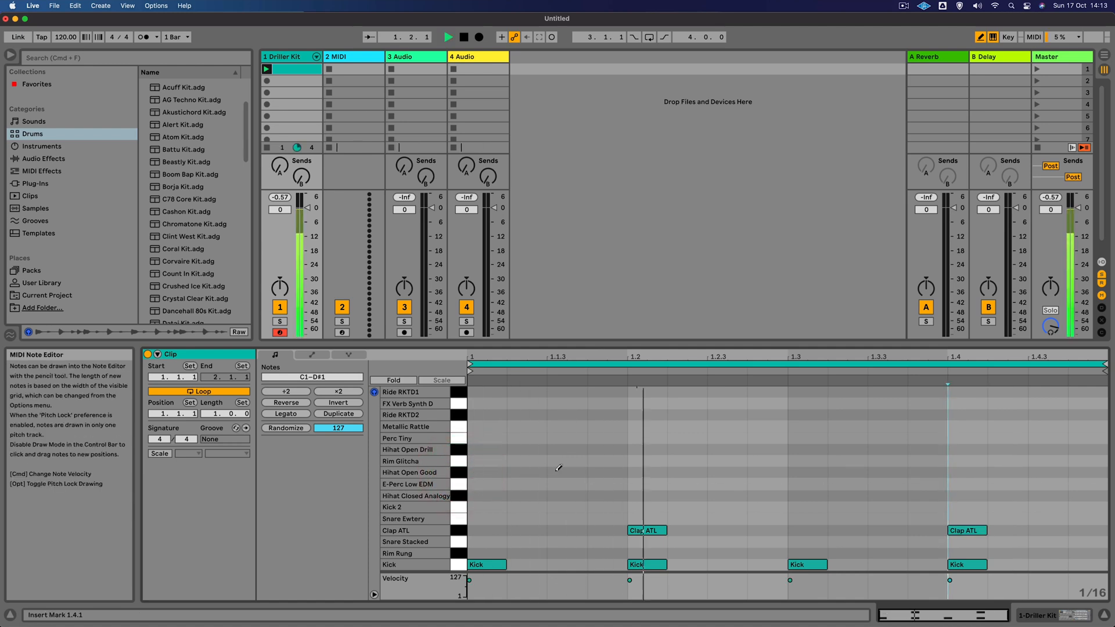
click(557, 472)
click(720, 472)
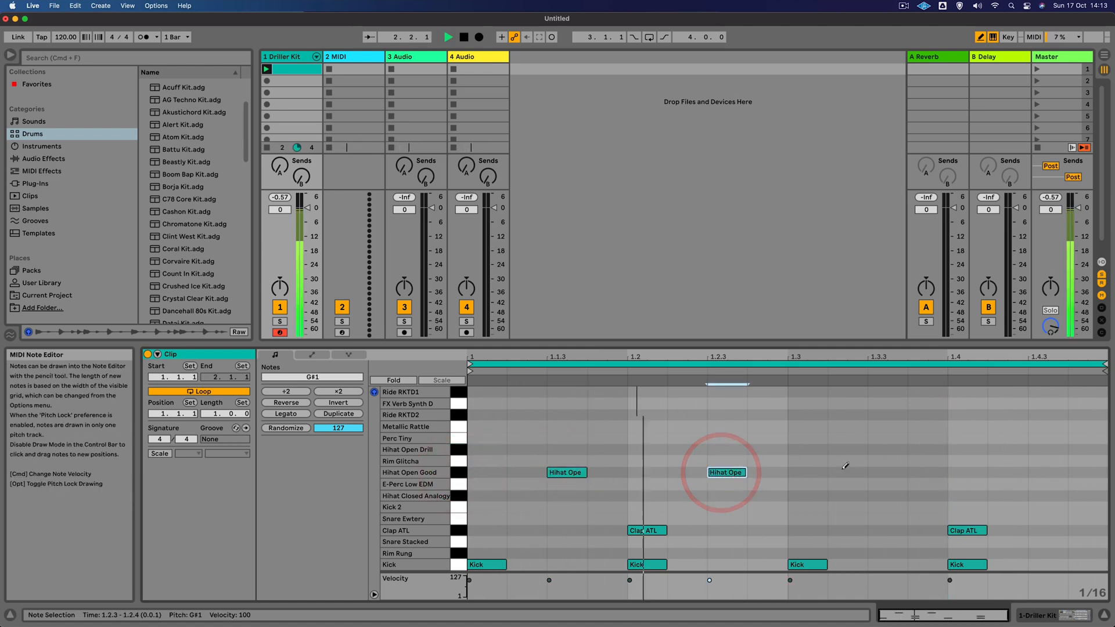
click(884, 472)
click(1047, 472)
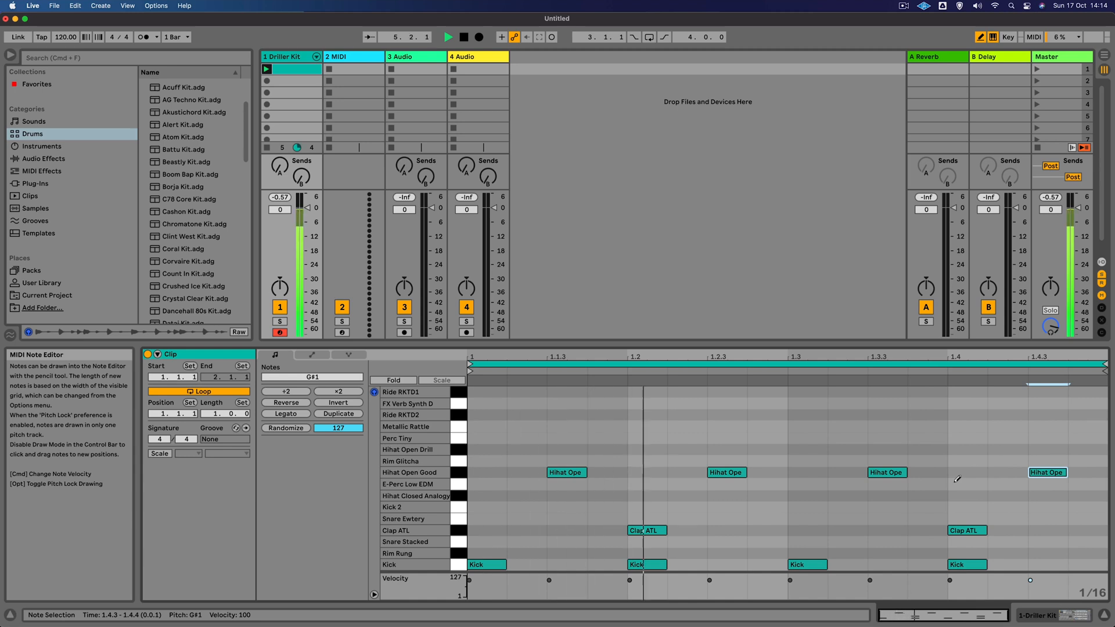
Stop playback, duplicate the clip's loop with its notes to two bars, and turn off Draw Mode.
key(space)
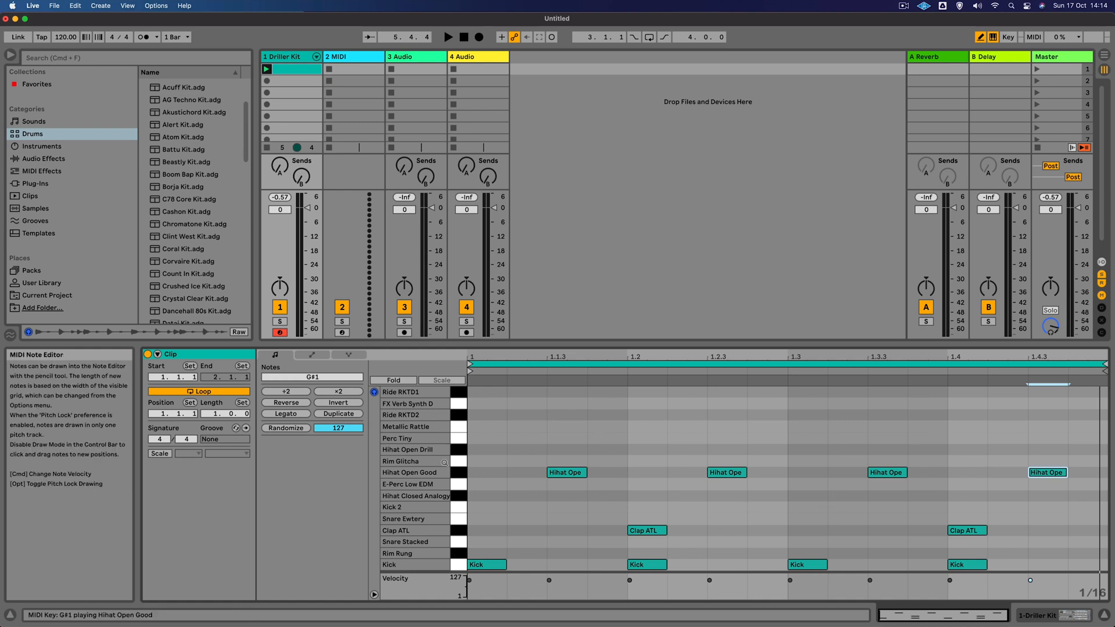
click(343, 417)
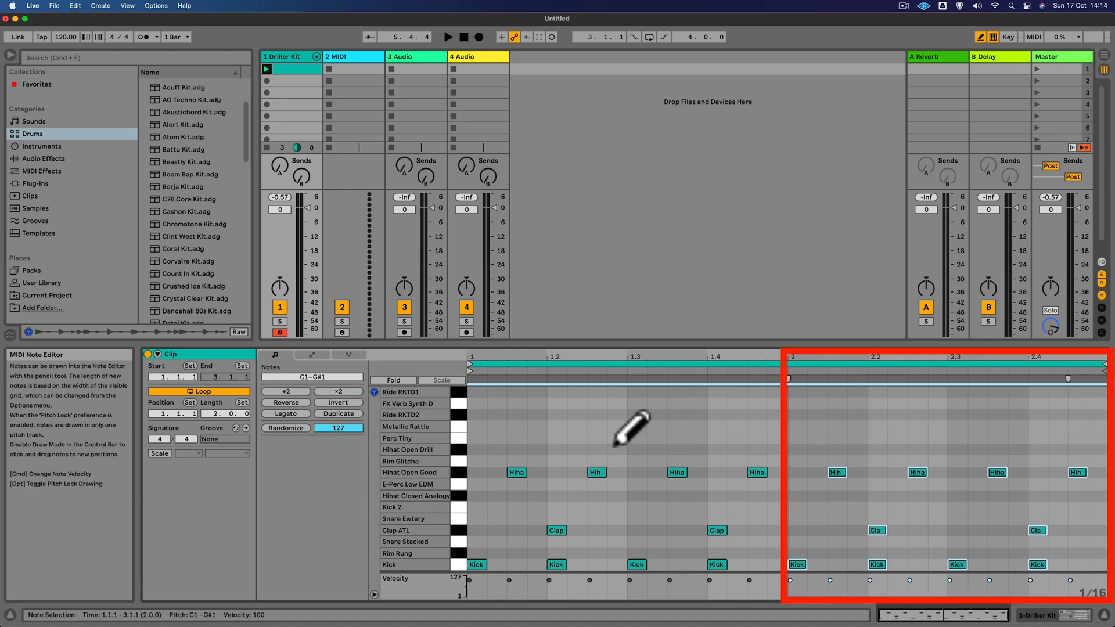
key(b)
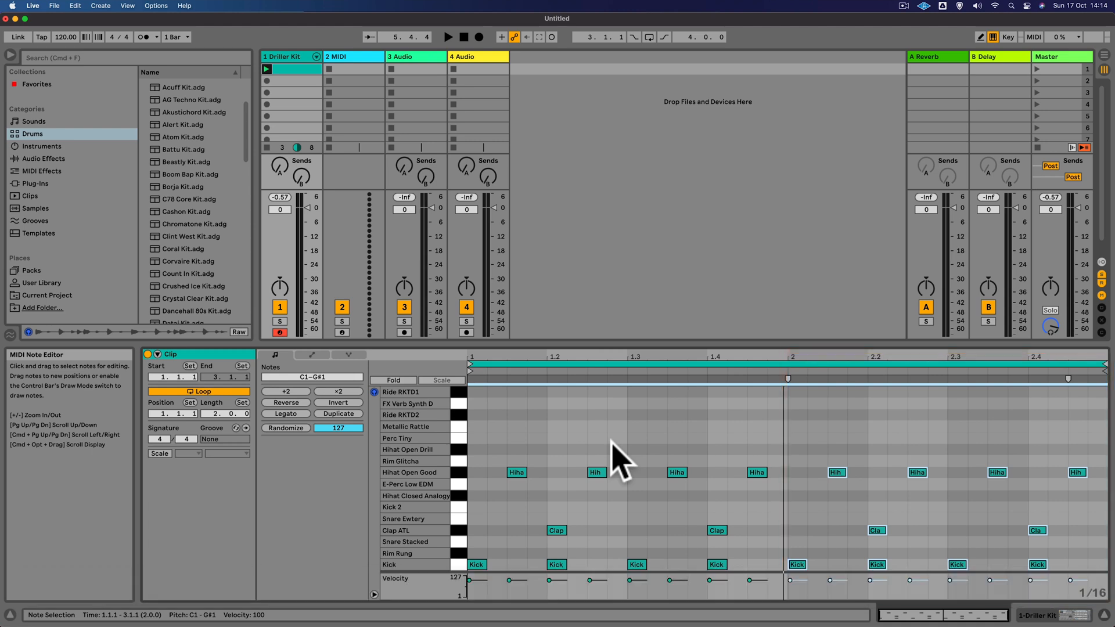
Open the Driller Kit's drum rack and lower the computer MIDI keyboard's octave so that it triggers the Kick pad.
click(992, 39)
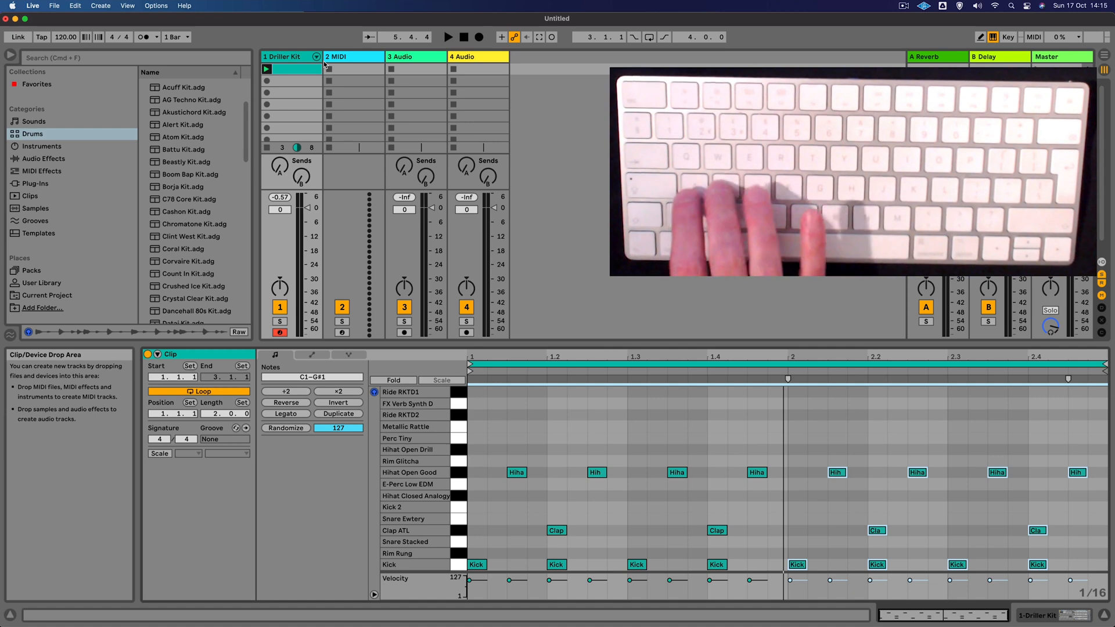
click(283, 57)
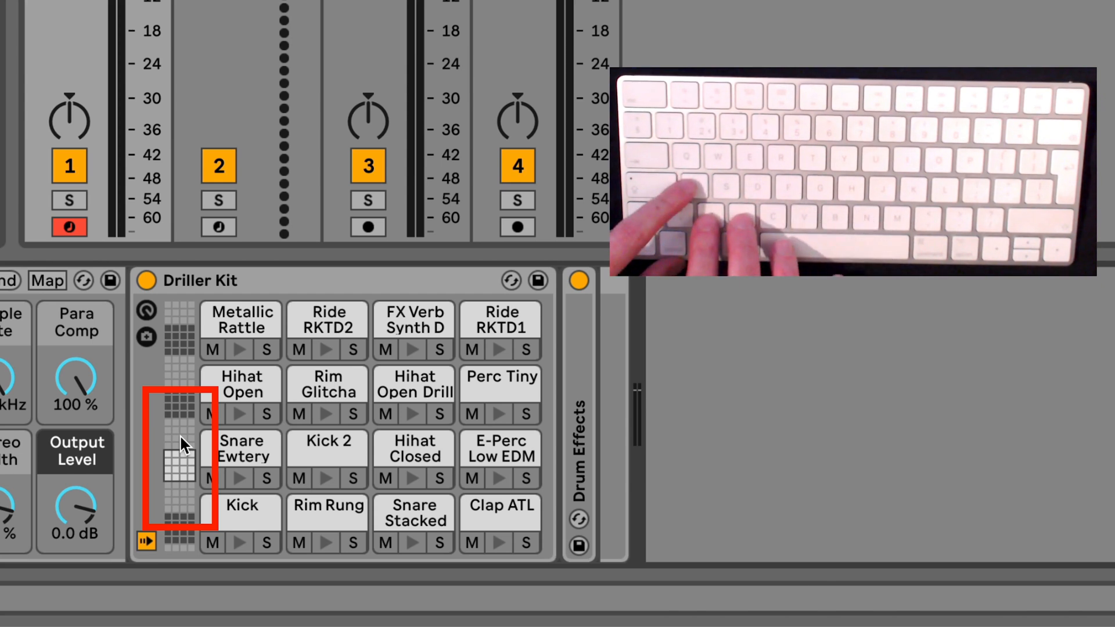
key(a)
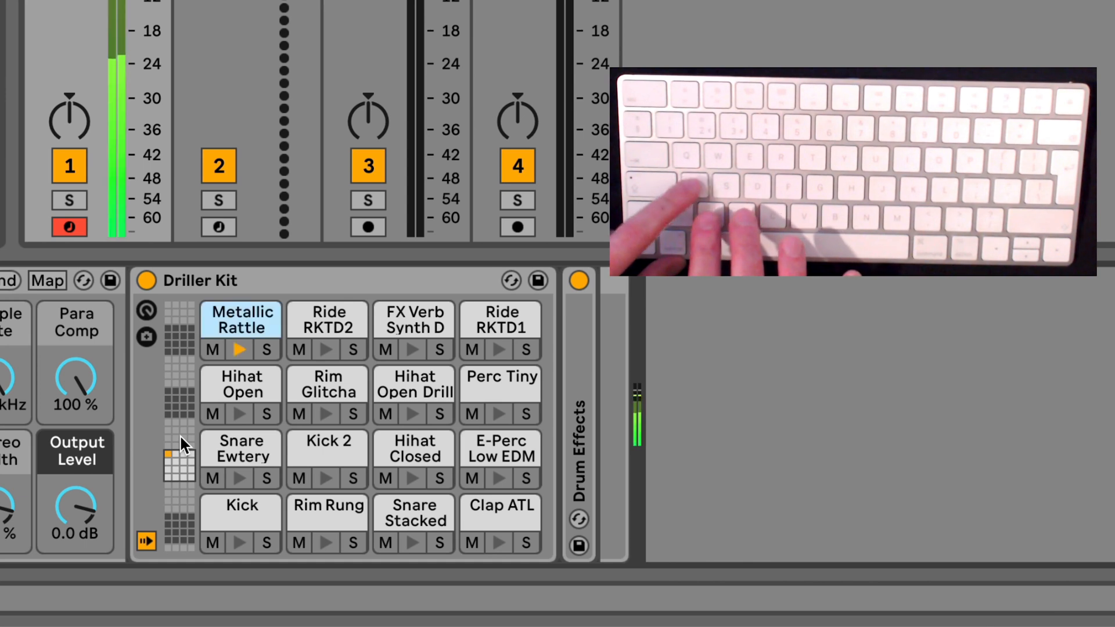
key(z)
key(a)
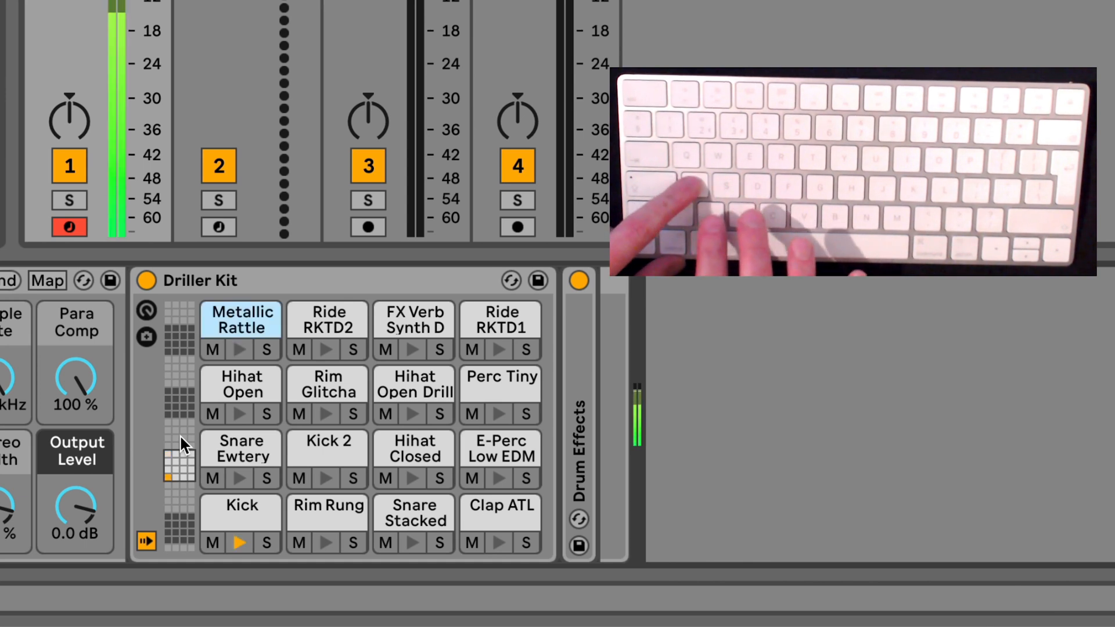
Audition the Rim Rung, Snare Stacked, Clap ATL and neighbouring pads from the computer MIDI keyboard.
key(w)
key(e)
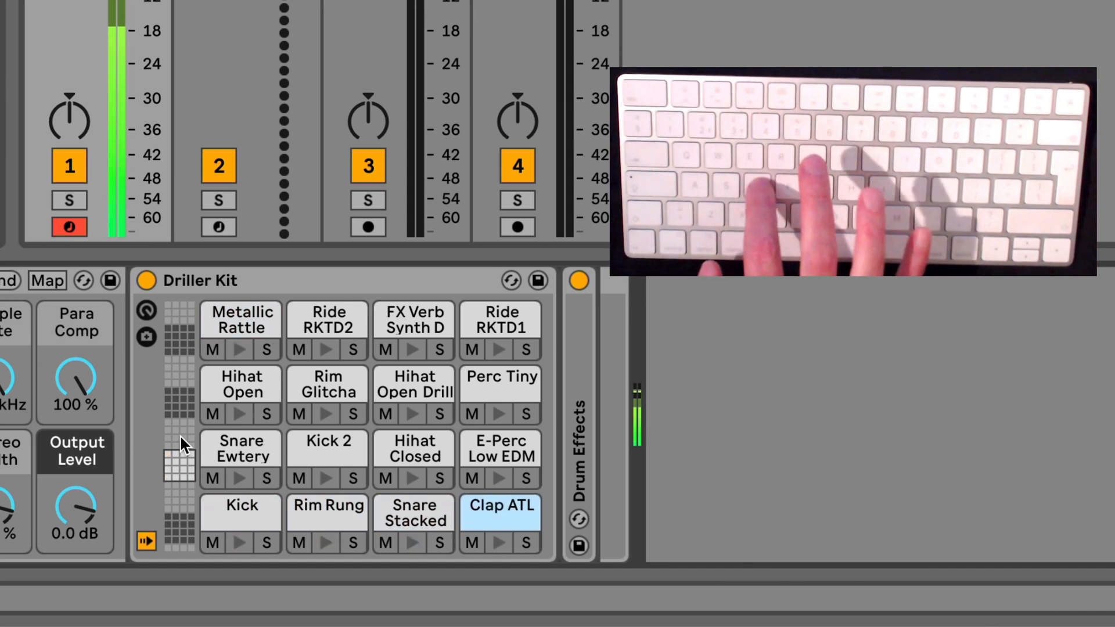
key(w)
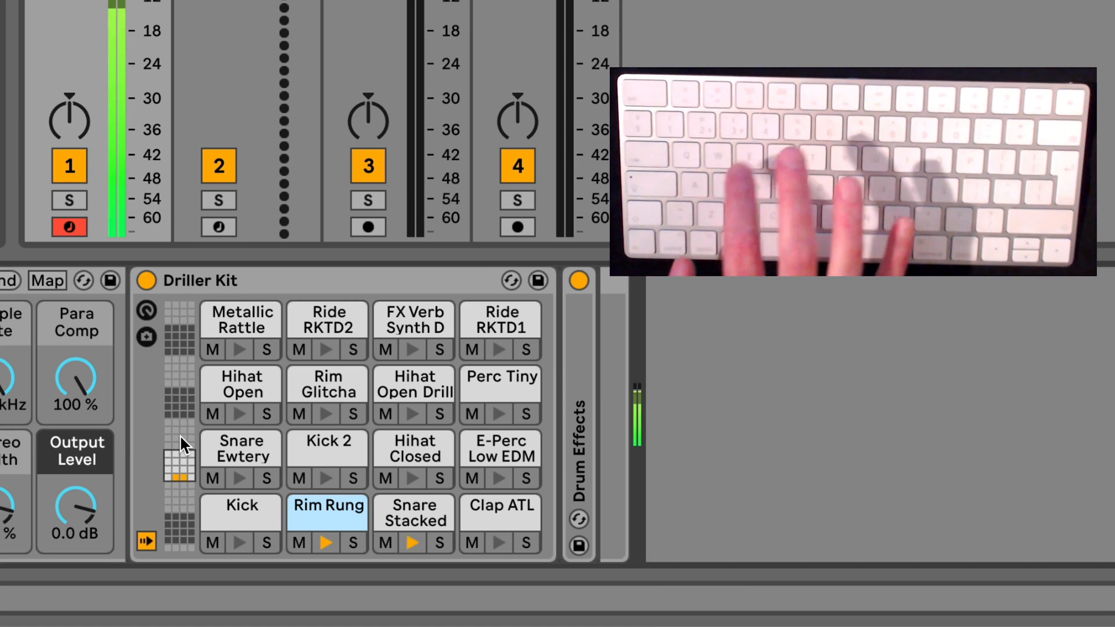
key(d)
key(t)
key(f)
key(w)
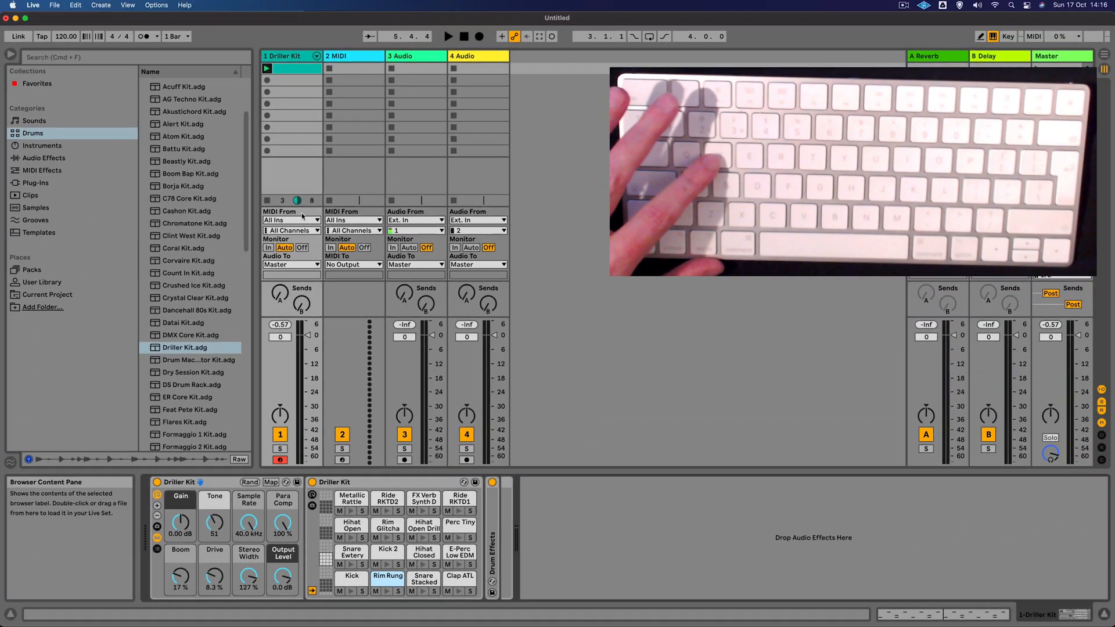
Switch from the Driller Kit's devices back to the clip's note editor.
double_click(293, 69)
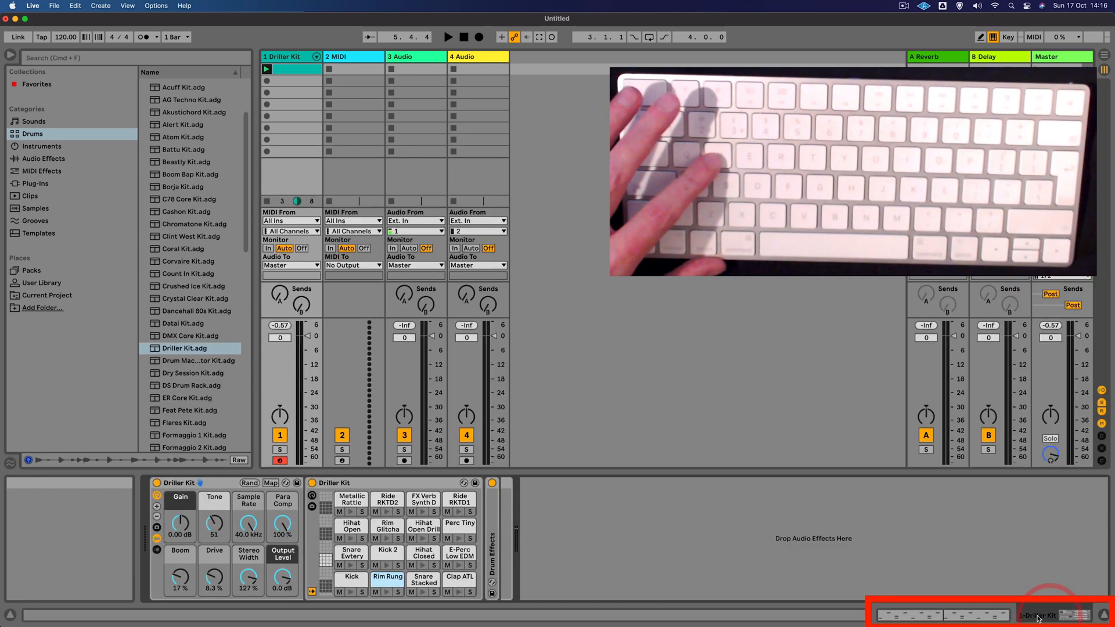
click(982, 619)
click(982, 619)
click(981, 618)
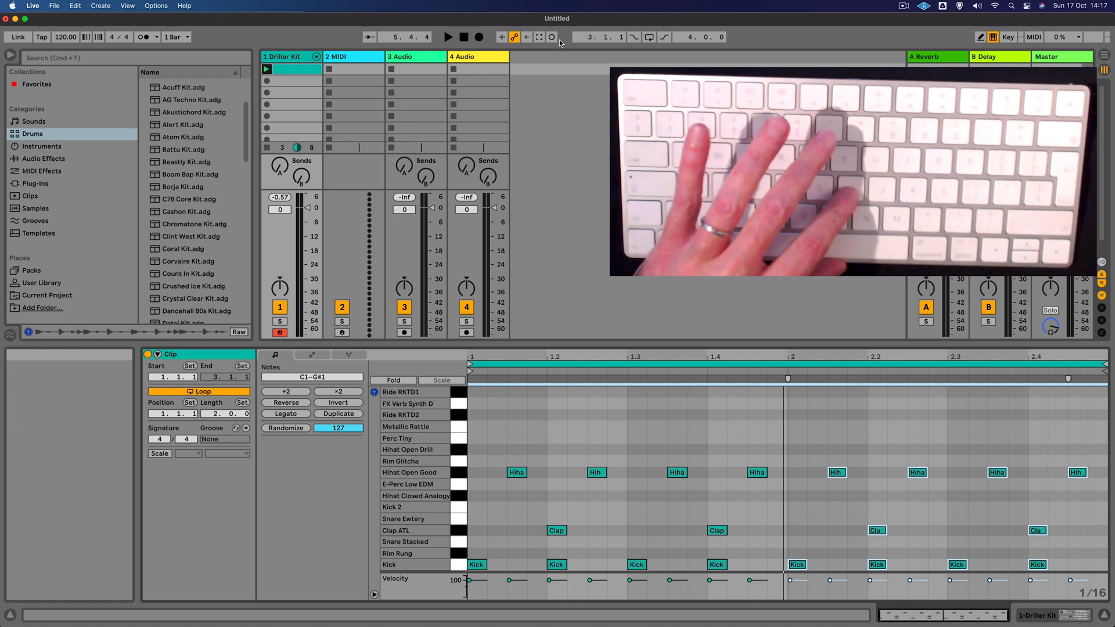
Play the clip, overdub two Rim Glitcha hits within the first beat from the computer MIDI keyboard, and stop recording and playback.
click(267, 69)
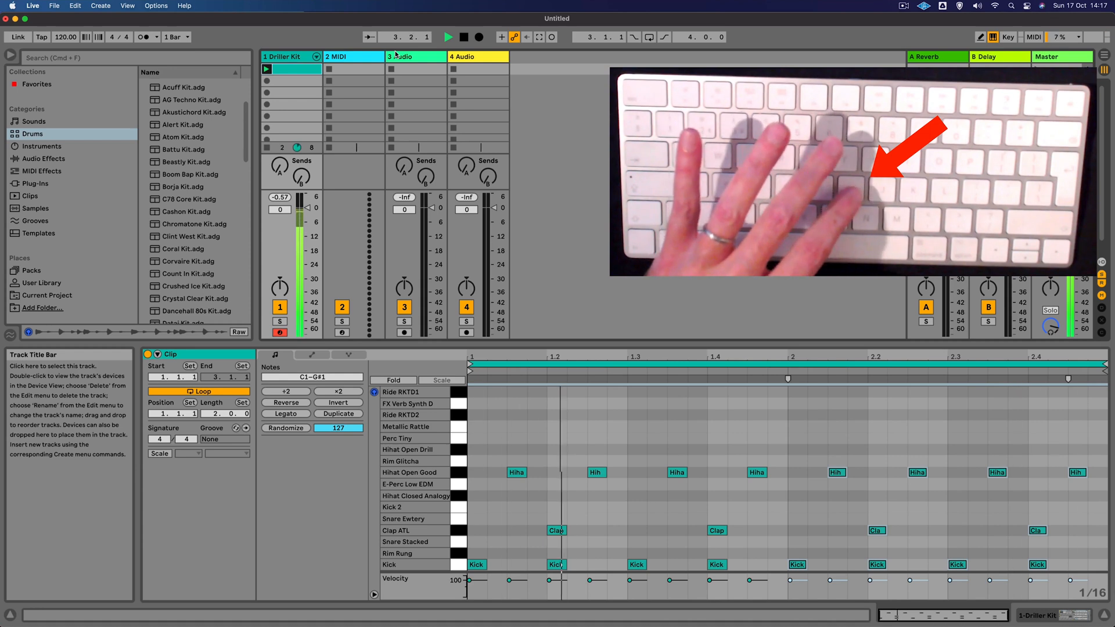
click(552, 38)
key(h)
key(h)
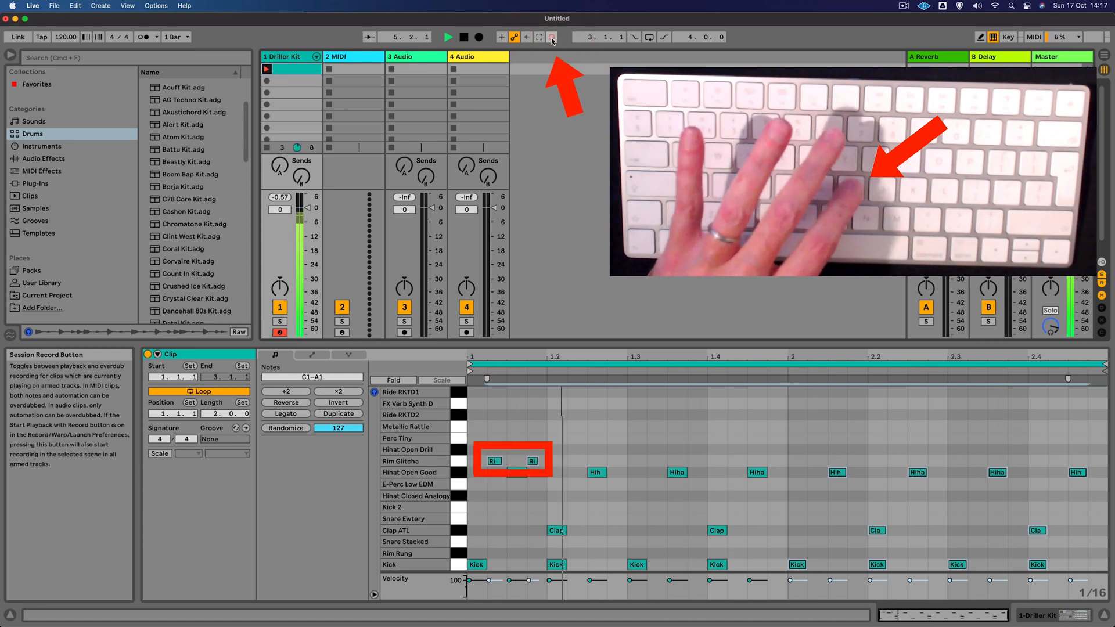
click(552, 38)
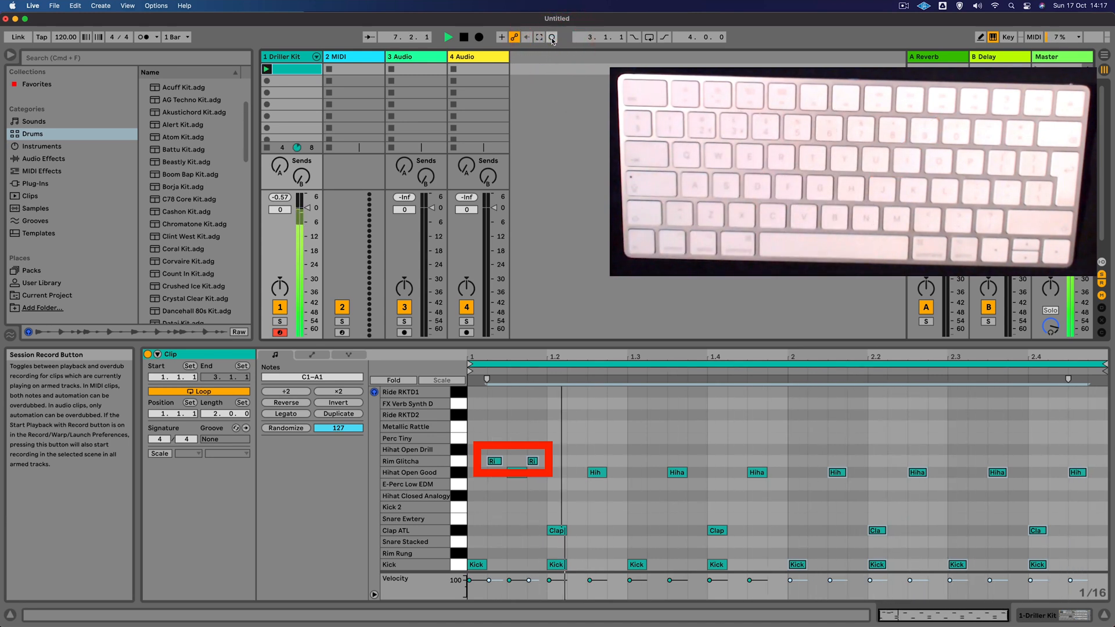
key(space)
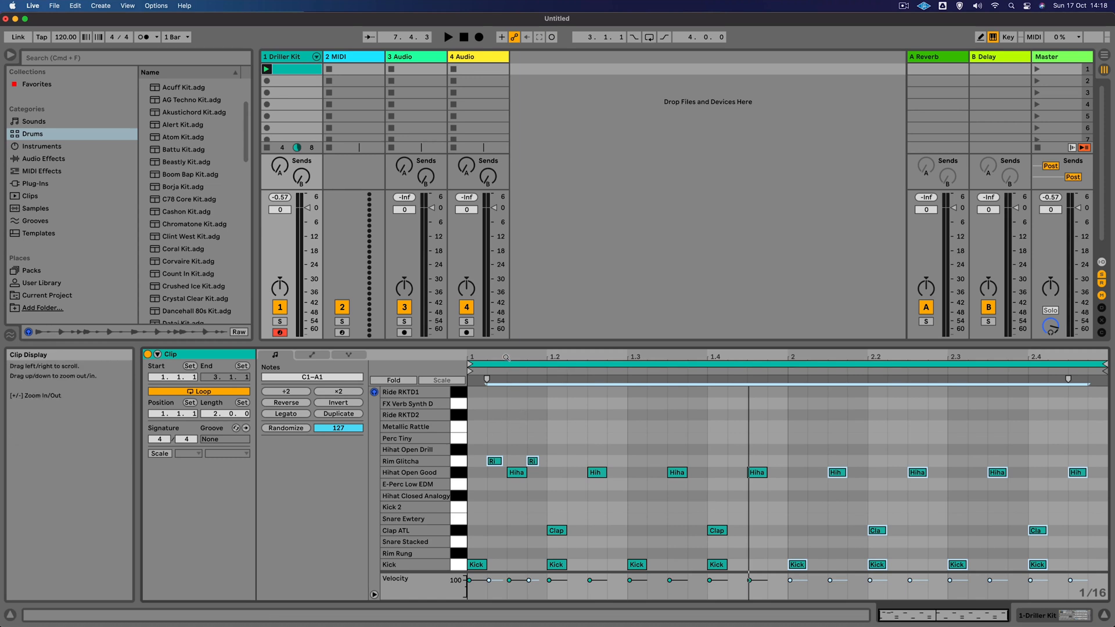
Quantize the clip's notes through Quantize Settings to Current Grid, adjusting note starts by 100 %.
drag(502, 356, 573, 456)
click(604, 425)
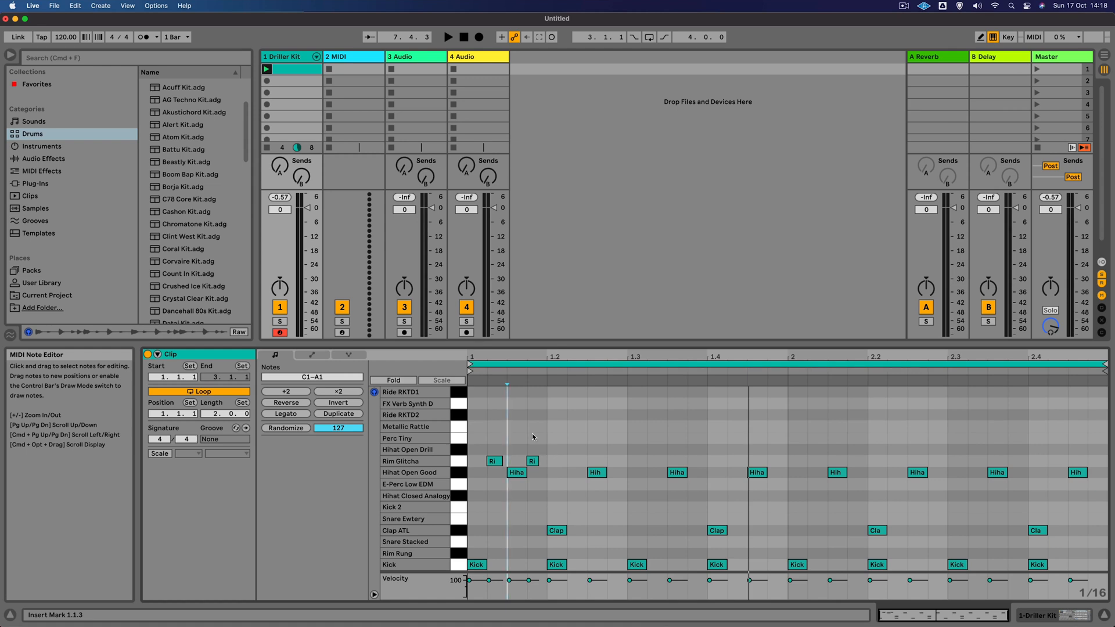
click(76, 5)
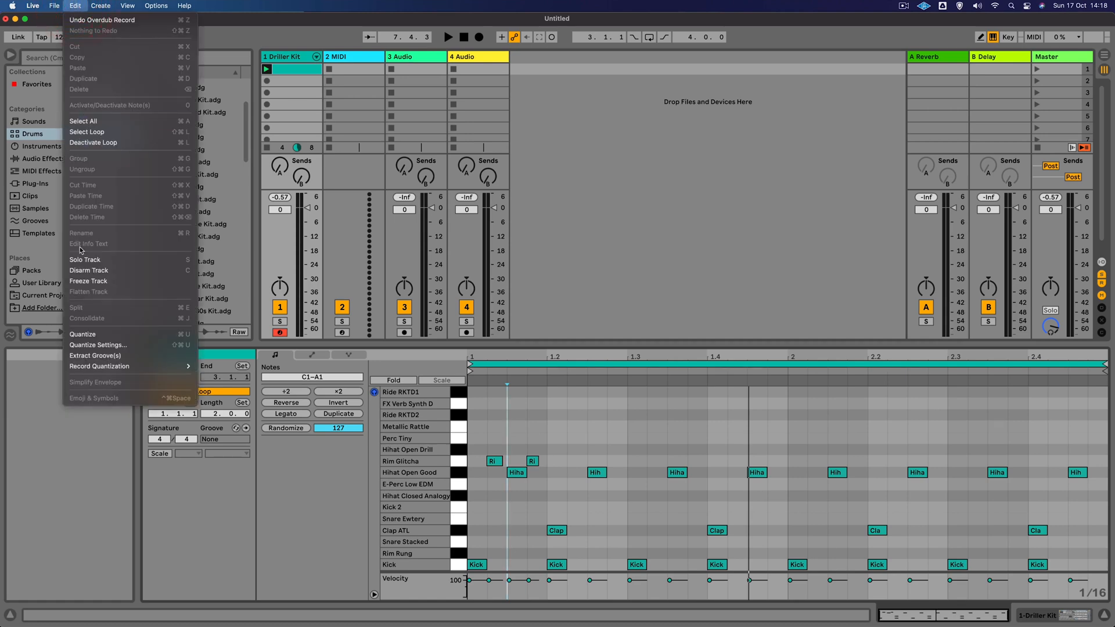
click(97, 347)
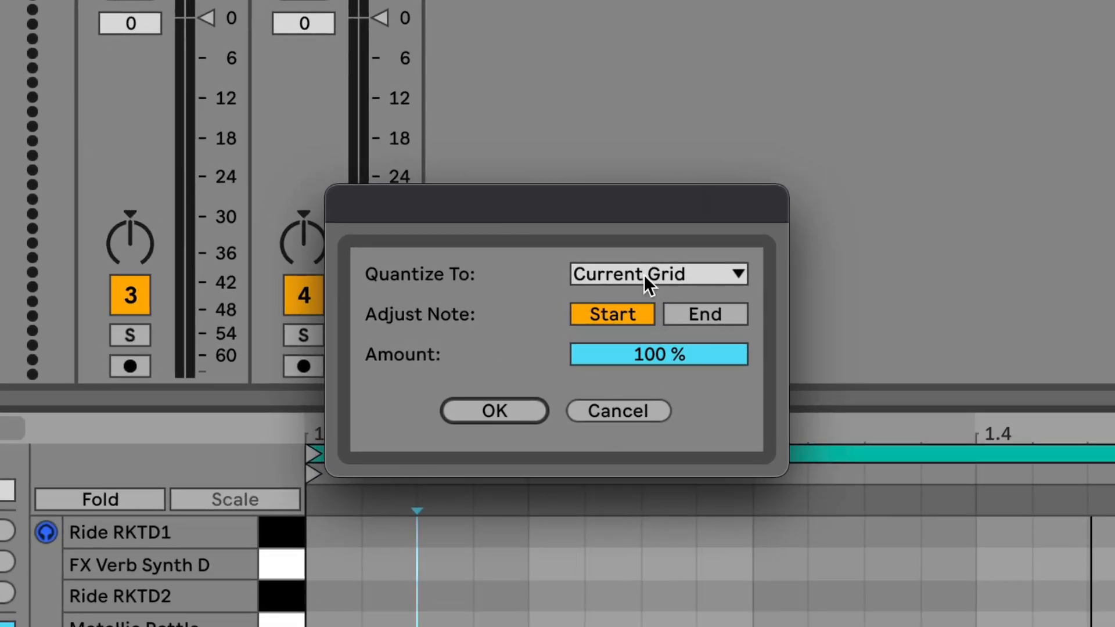
click(494, 411)
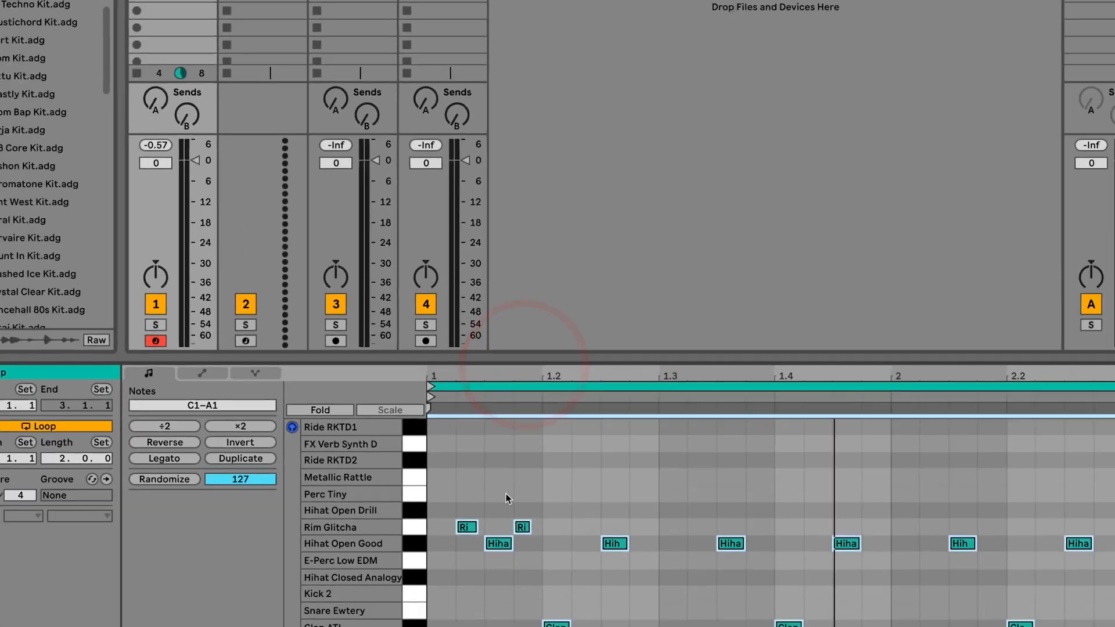
click(510, 492)
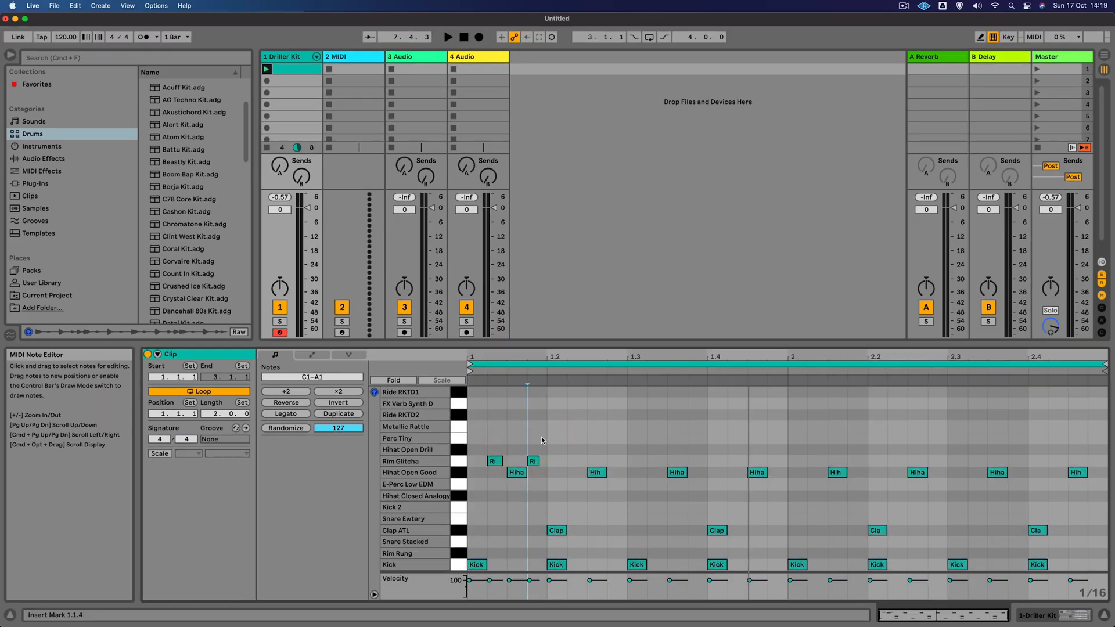
Quantize the clip's notes again directly with the existing quantize settings, and clear the note selection.
mouse_move(494, 357)
mouse_down()
mouse_move(494, 408)
mouse_move(495, 371)
mouse_up()
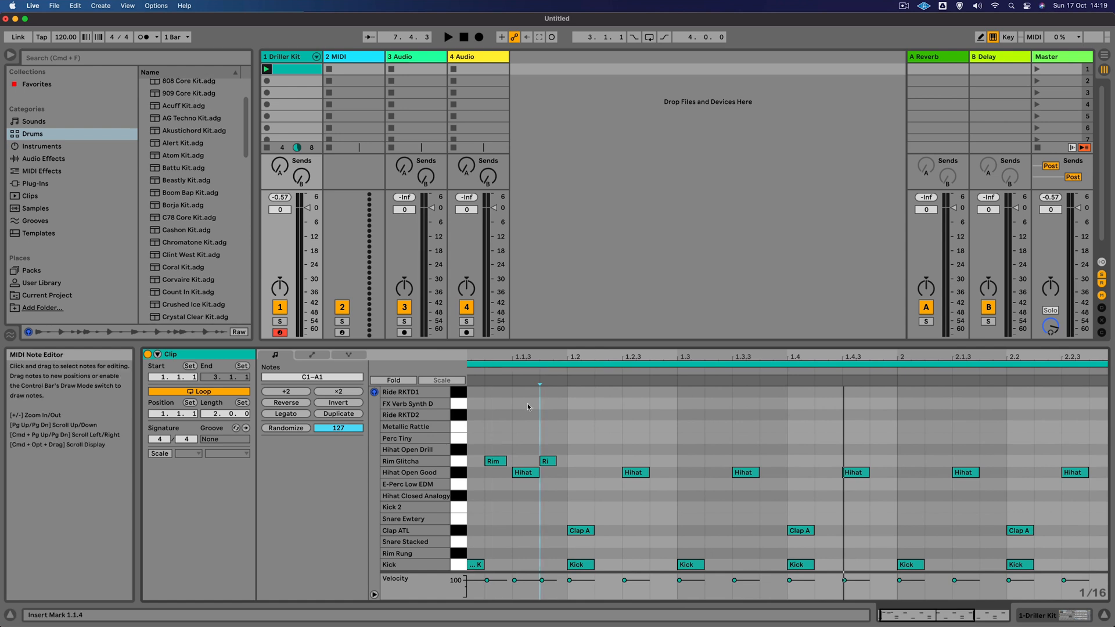
click(54, 6)
mouse_move(75, 6)
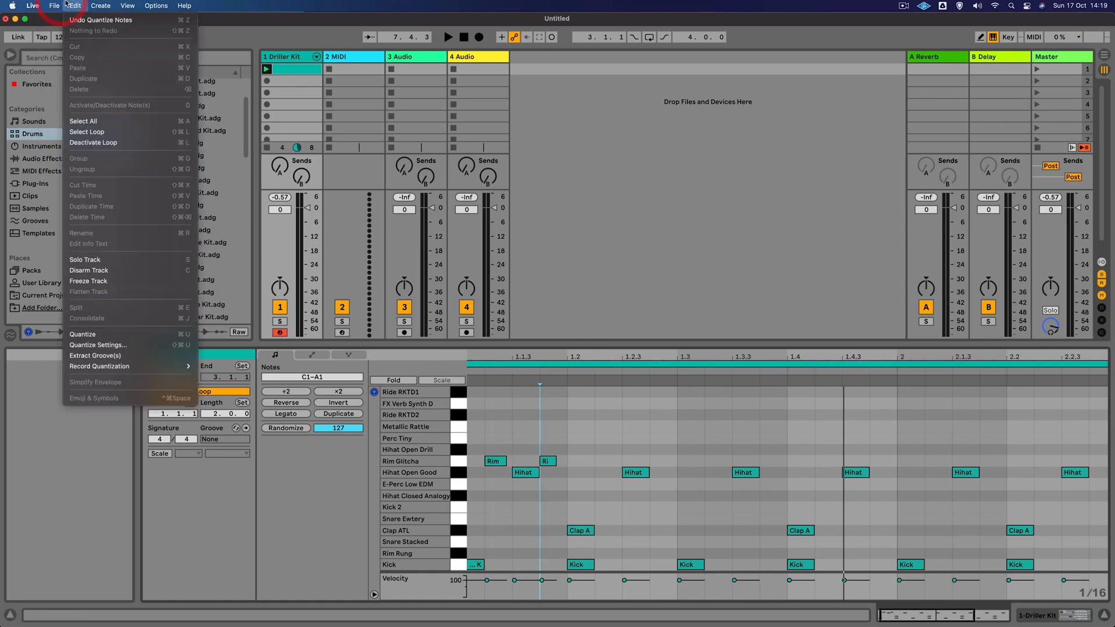
click(112, 334)
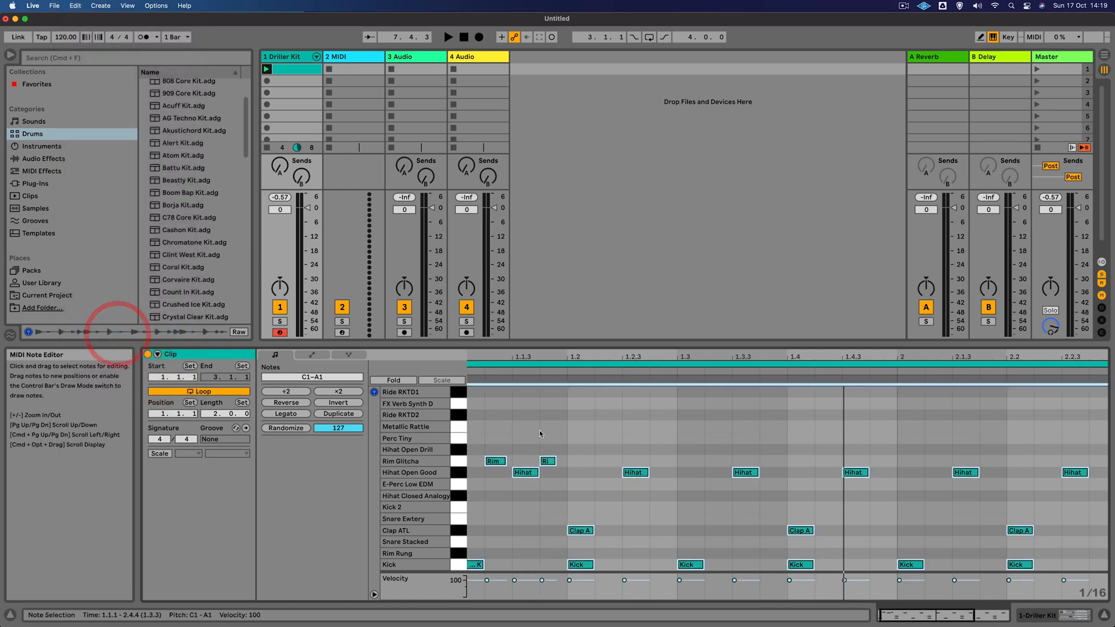
click(514, 421)
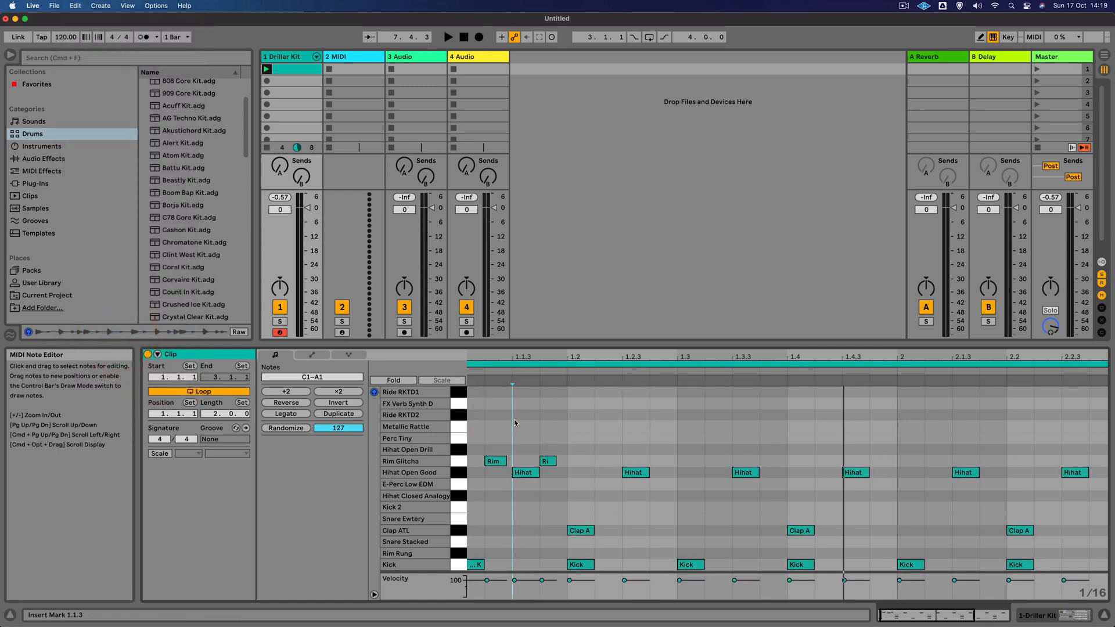
key(super+u)
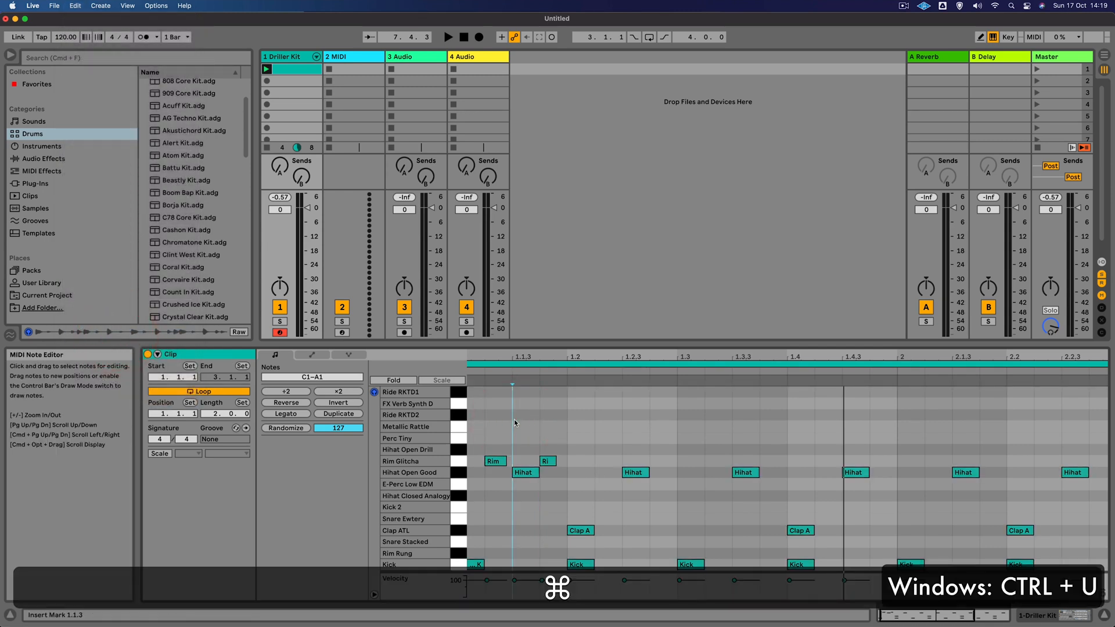
click(540, 420)
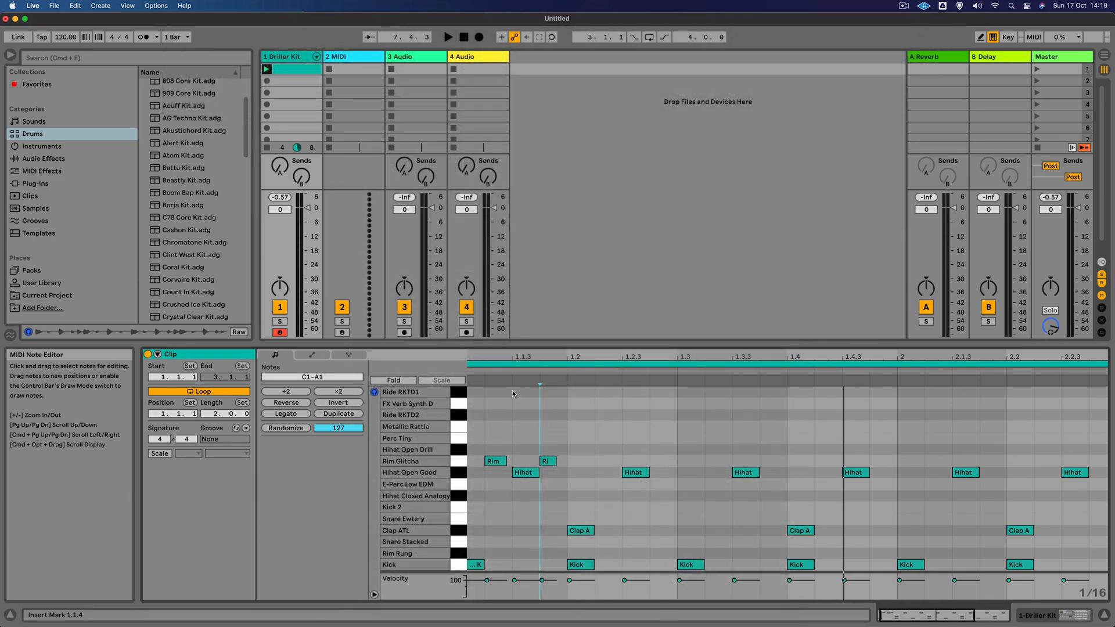
Play back the quantized drum clip to hear the pattern, and stop it.
click(267, 70)
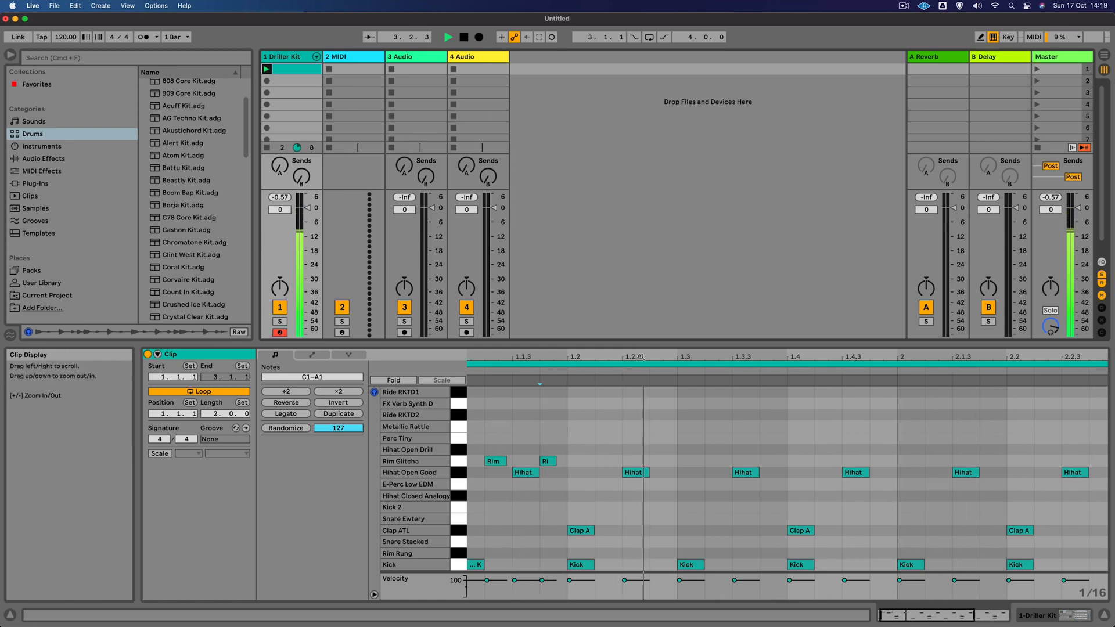
drag(640, 356, 602, 356)
key(space)
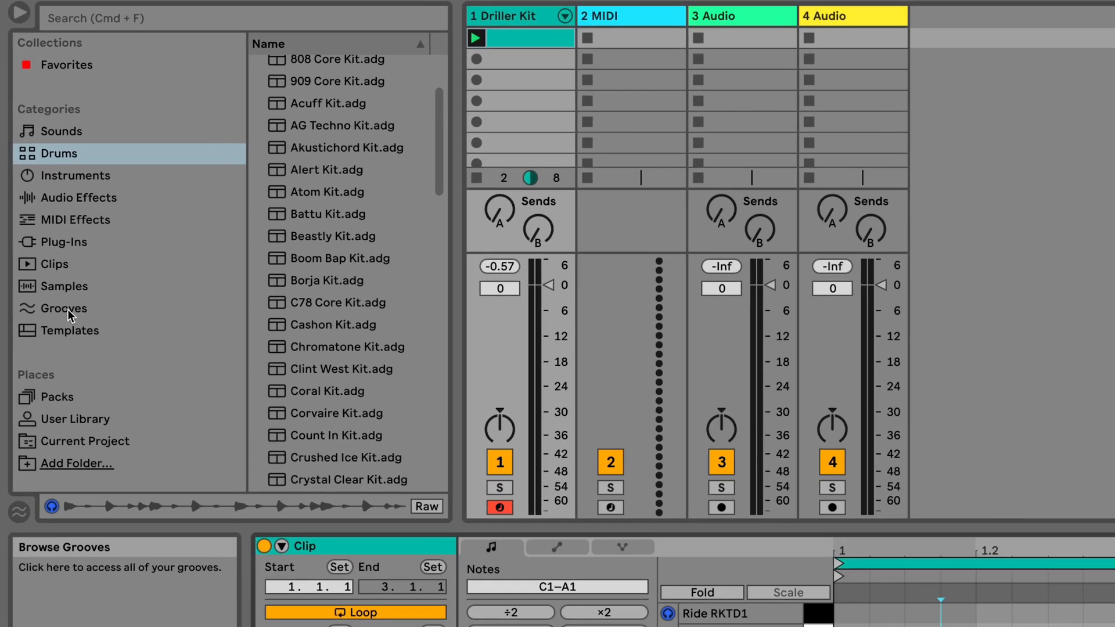
Load the groove Swing 16ths 73.agr from the Grooves library into the Groove Pool and enlarge the pool.
click(68, 309)
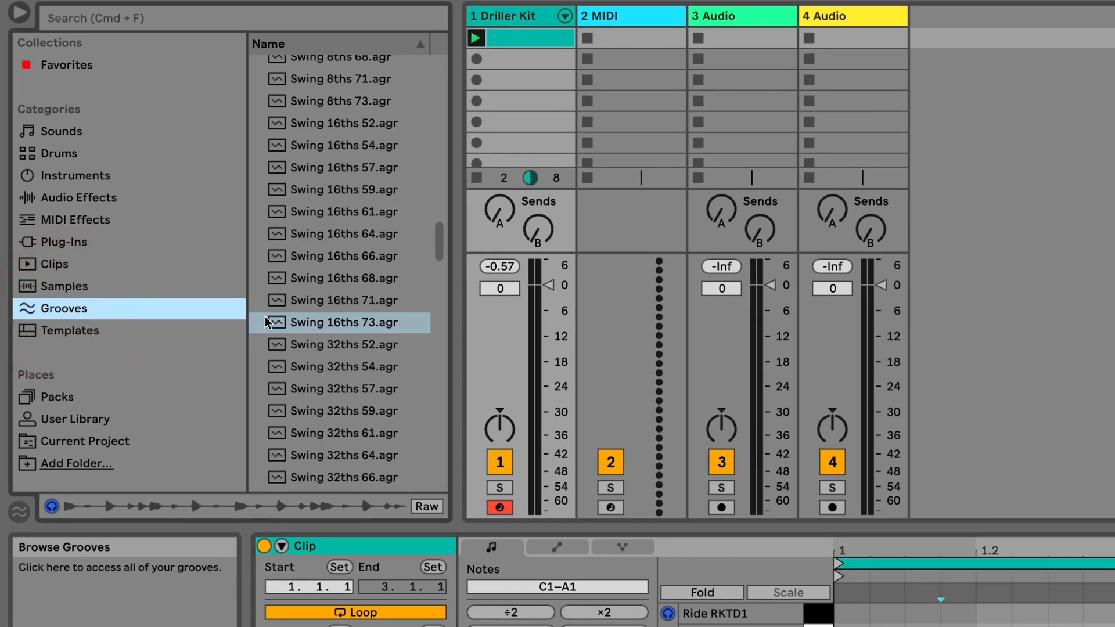
click(324, 299)
click(325, 323)
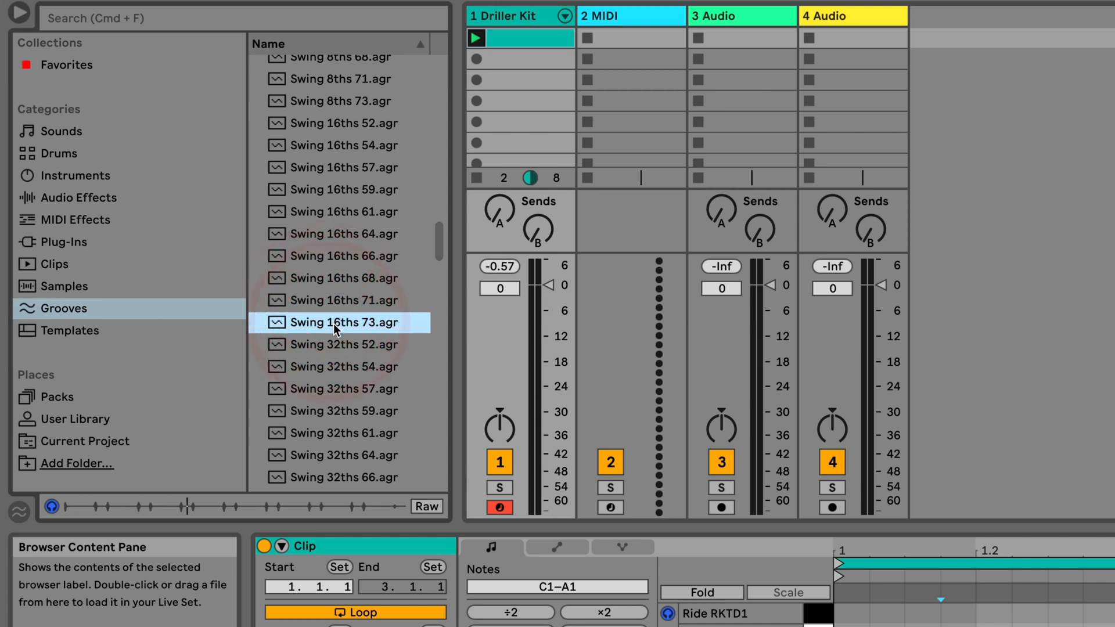
scroll(332, 347, down, 3)
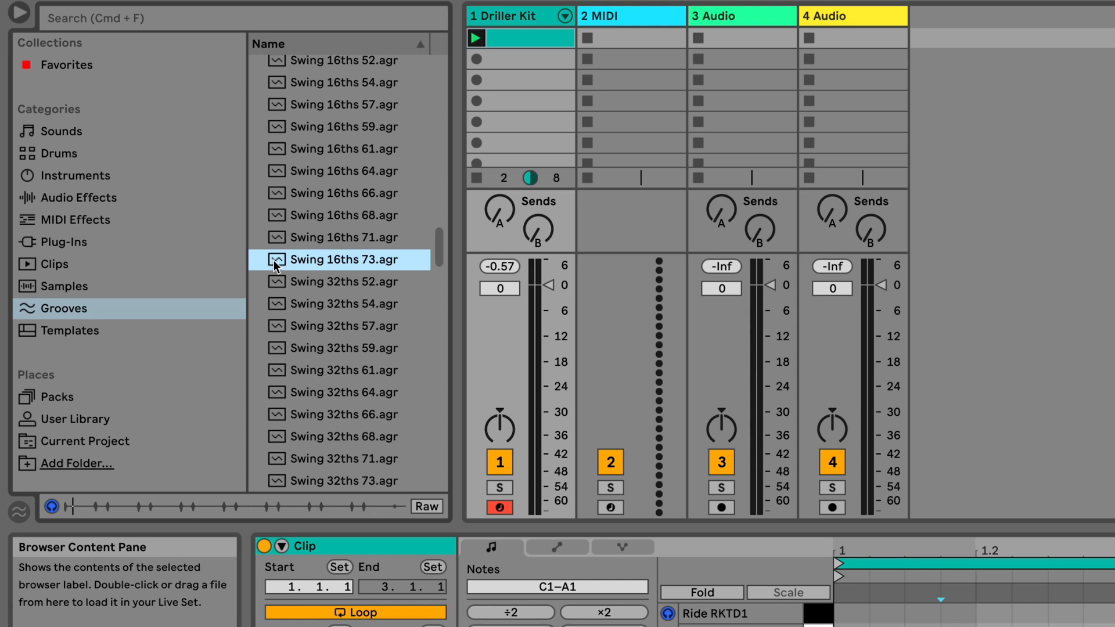
double_click(276, 260)
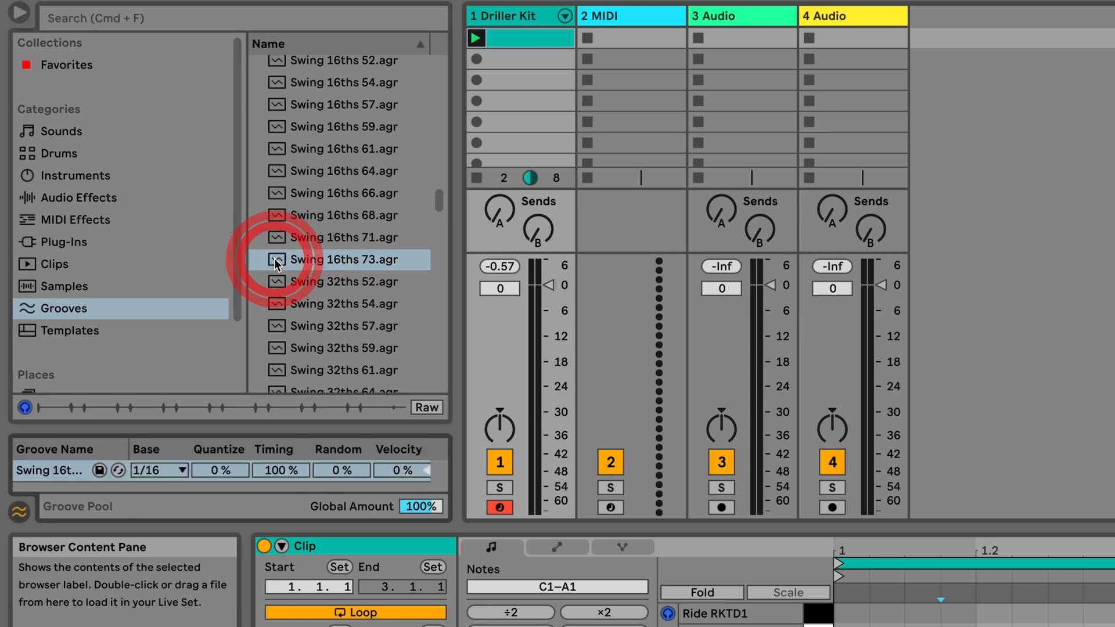
drag(231, 426, 225, 339)
scroll(171, 254, down, 3)
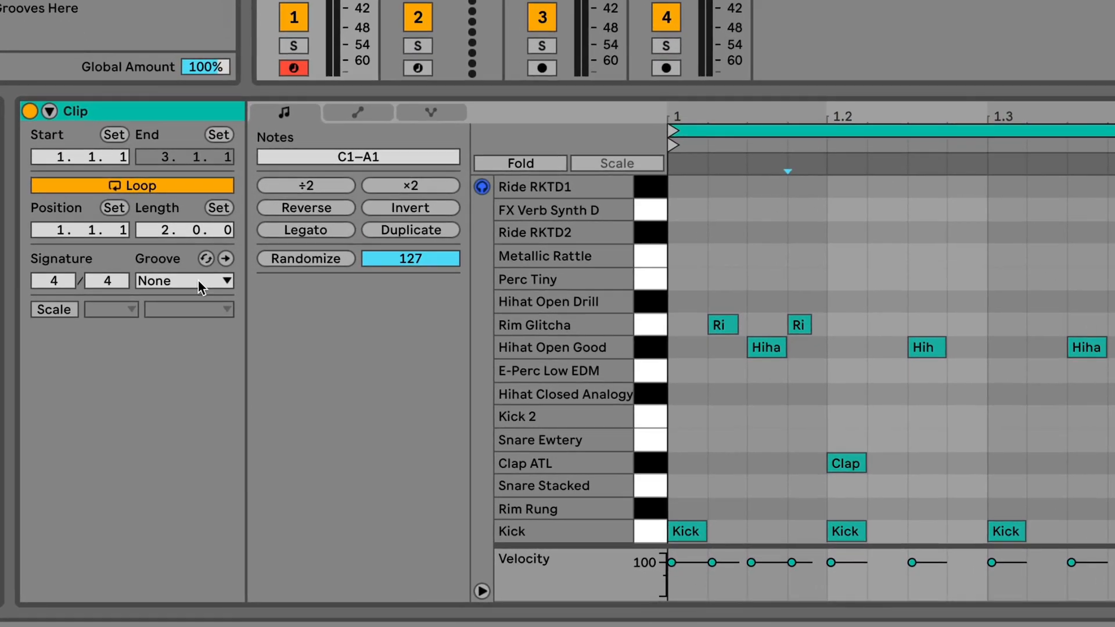
Assign the Swing 16ths 73 groove to the drum clip and launch the clip to hear it.
click(198, 281)
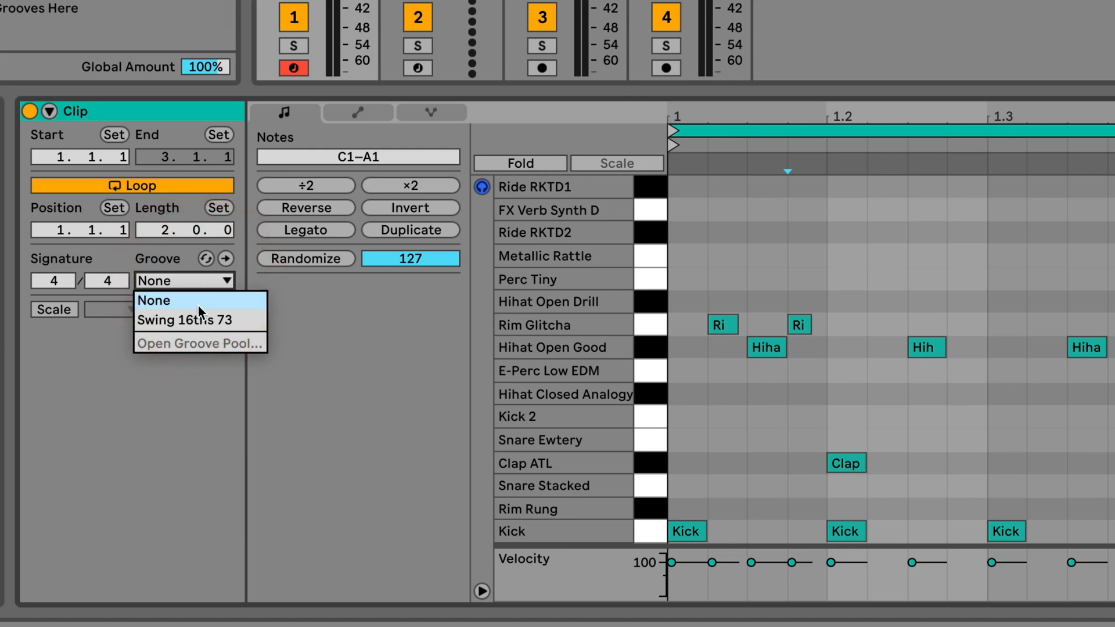
click(197, 321)
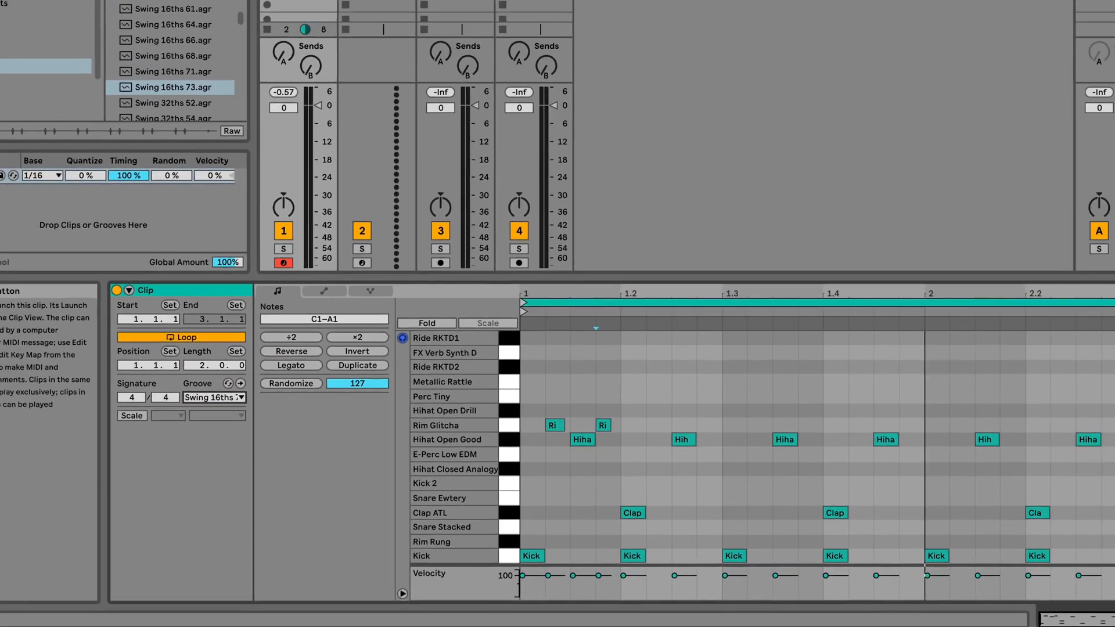
click(266, 69)
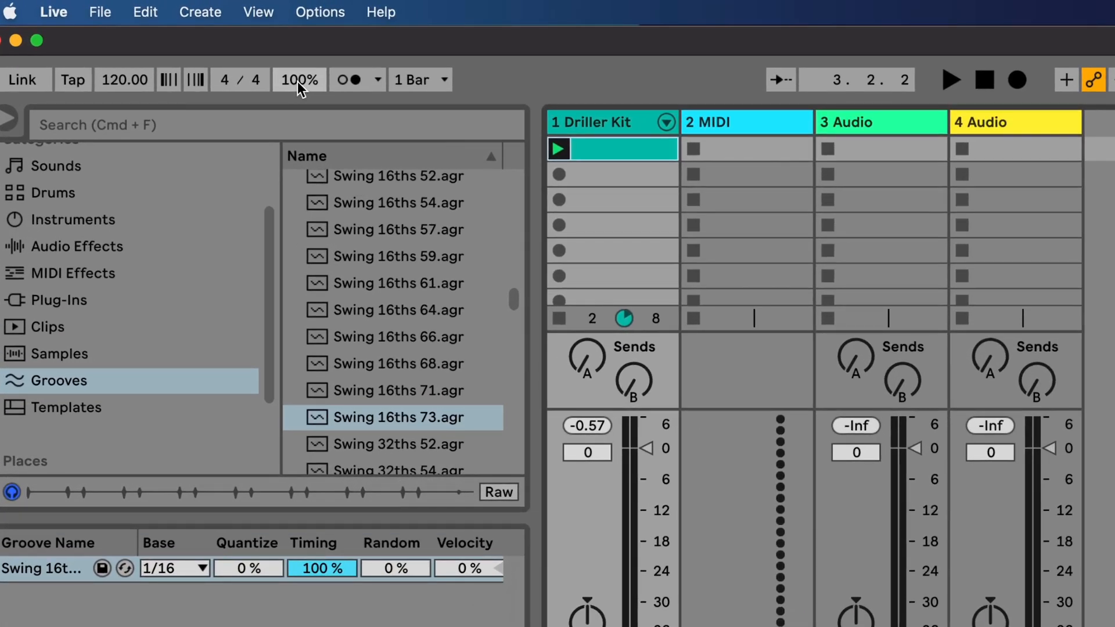
Lower the Global Groove Amount to 30% while auditioning the drum clip.
drag(299, 86, 299, 91)
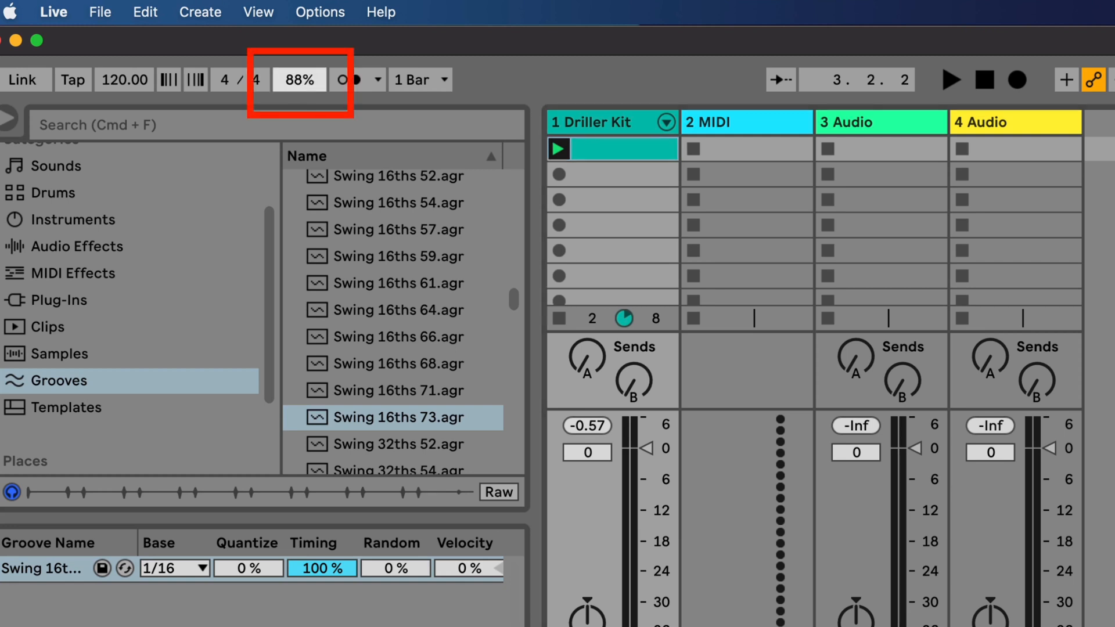
key(space)
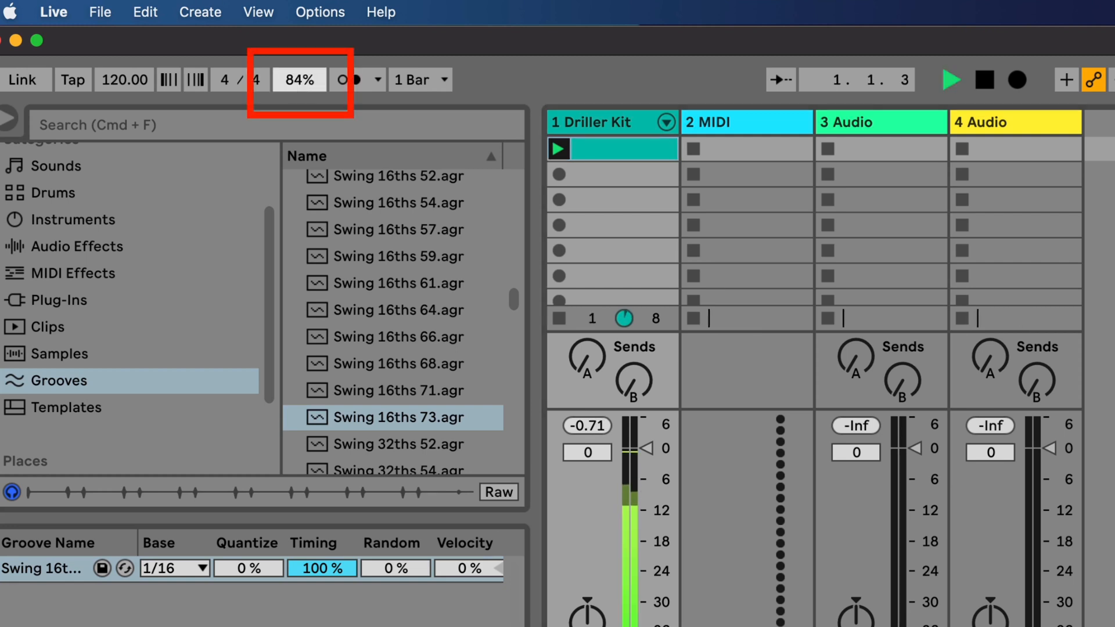
drag(298, 90, 298, 122)
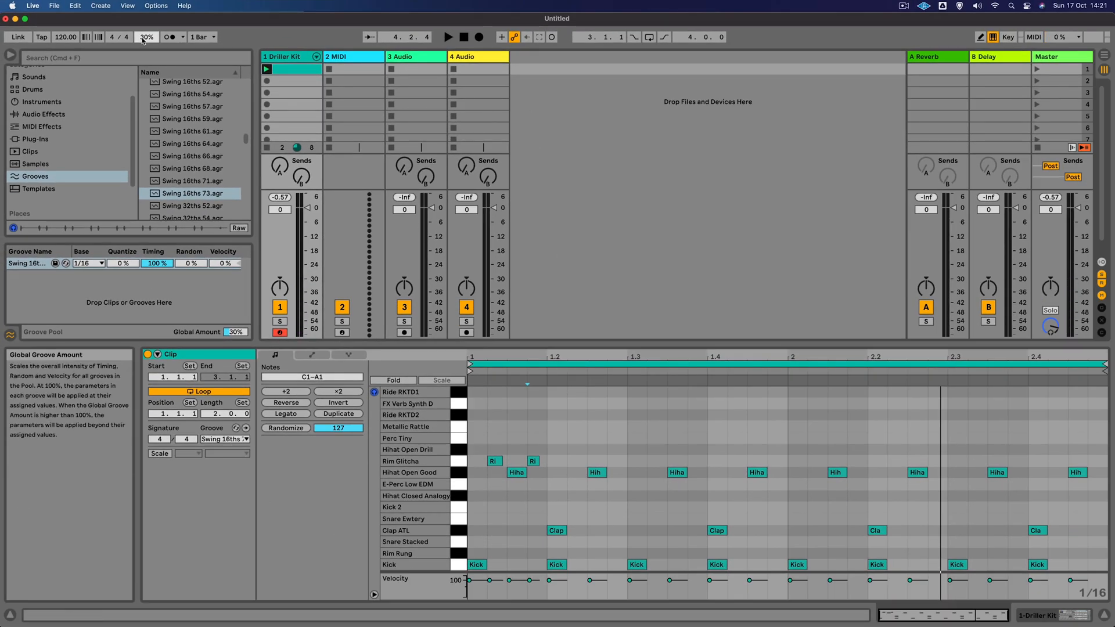
Duplicate the first Driller Kit clip into the slot below and open the duplicate.
drag(458, 344, 458, 420)
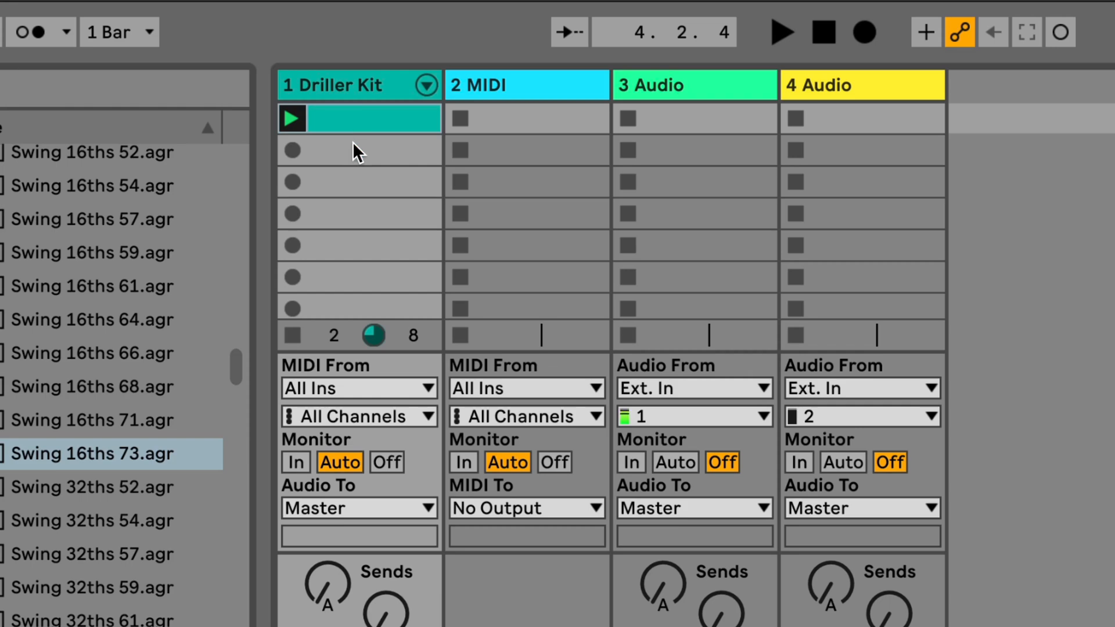
click(360, 119)
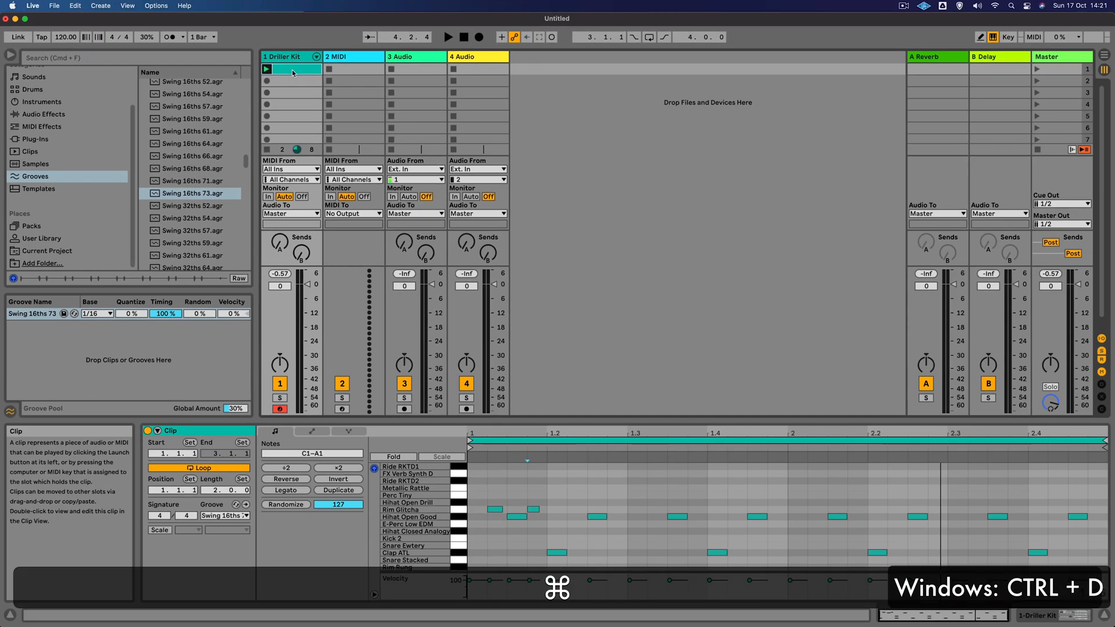
key(super+d)
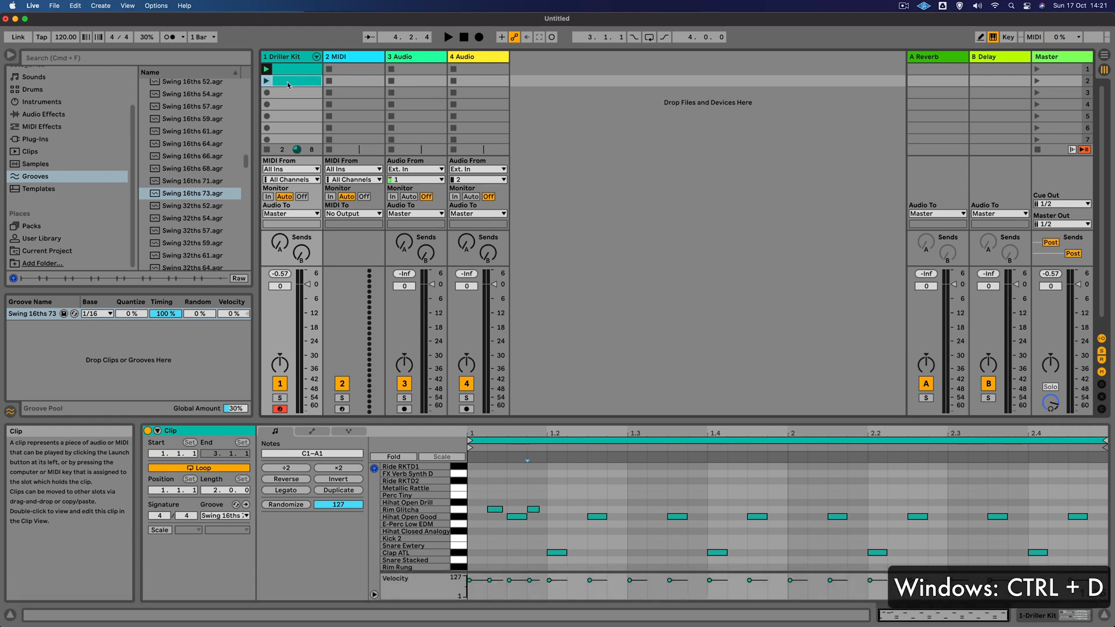
click(287, 83)
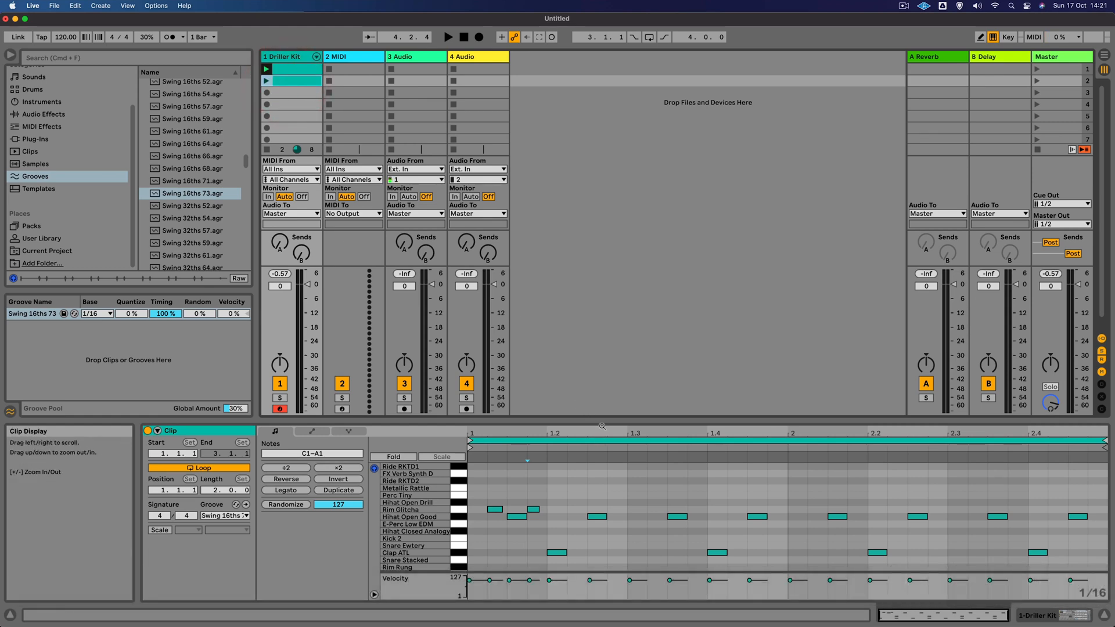
Delete all the Hihat Open Good notes from the duplicated clip.
drag(600, 421, 598, 375)
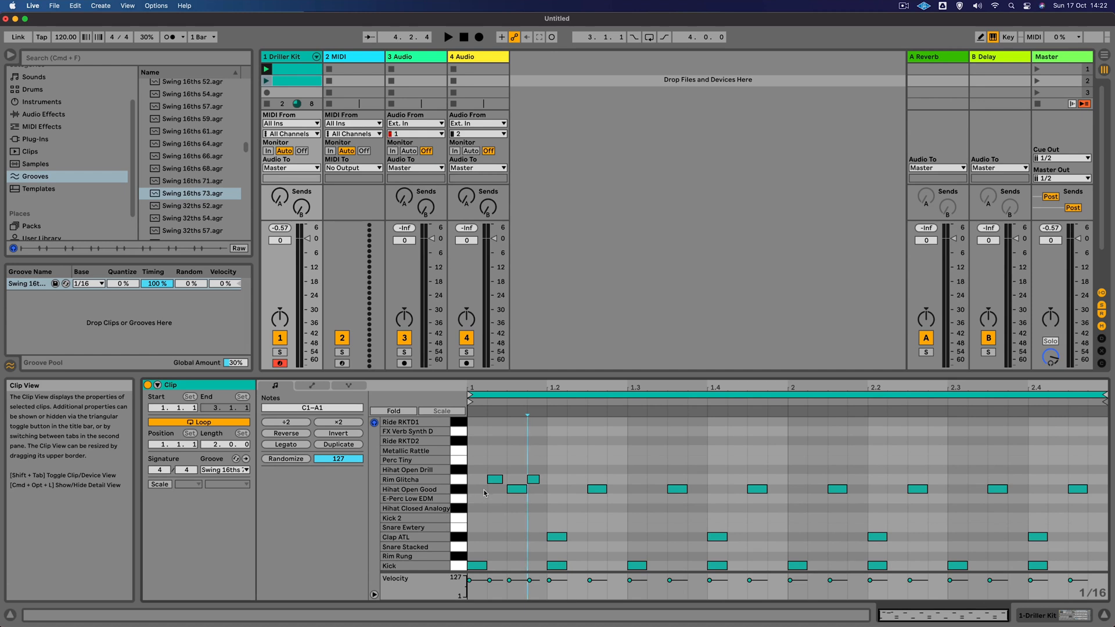
drag(485, 492, 1094, 511)
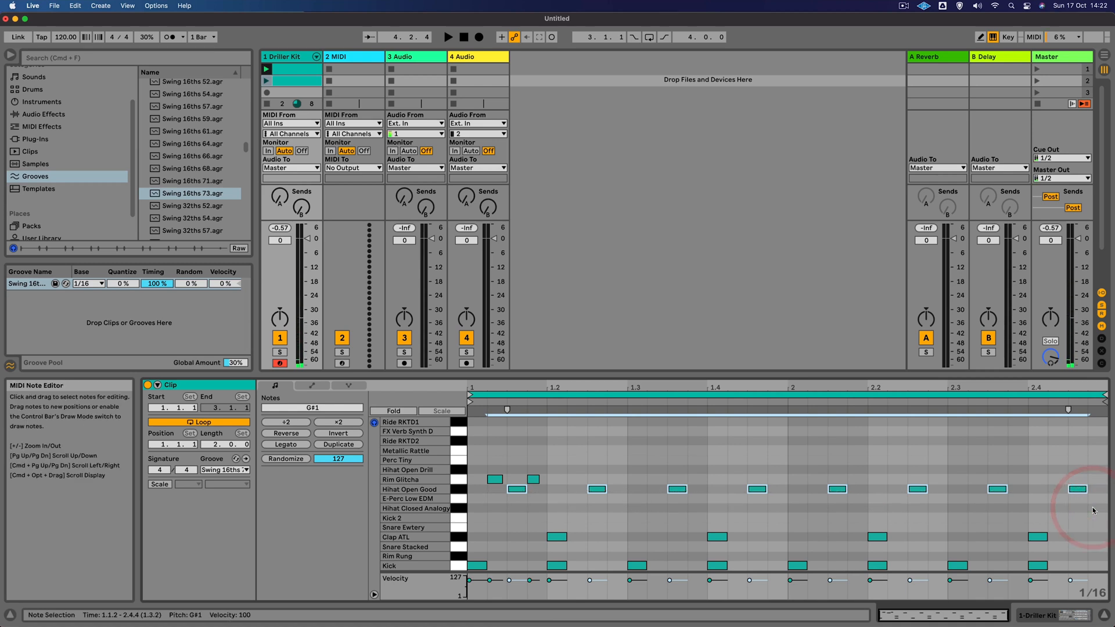
key(Delete)
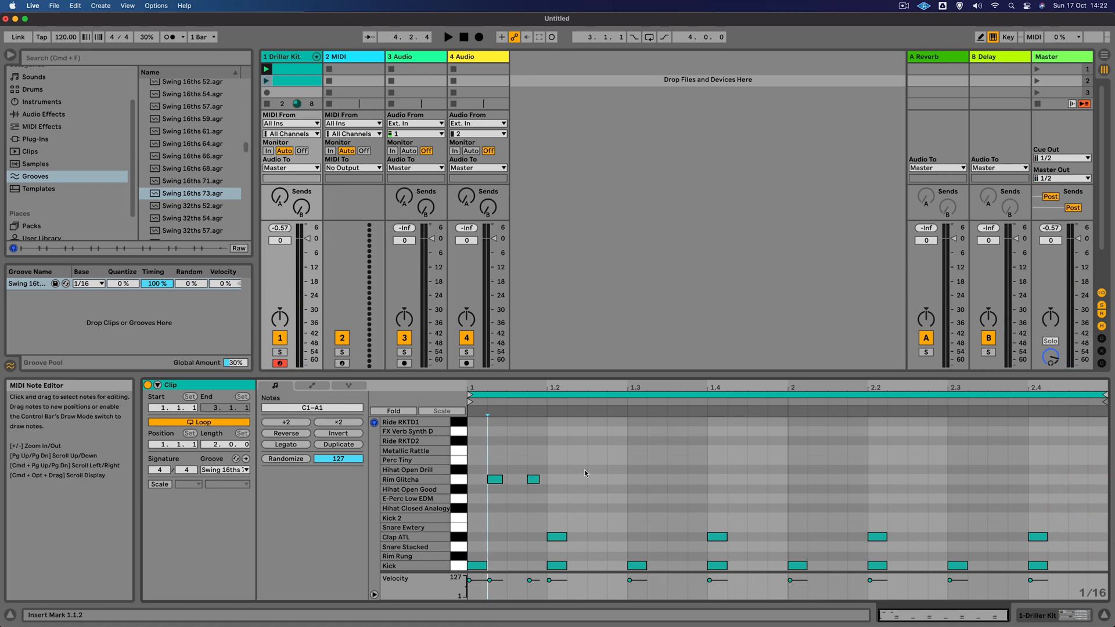
Draw continuous 1/16 Hihat Open Good notes across both bars of the clip in Draw Mode with pitch lock.
key(b)
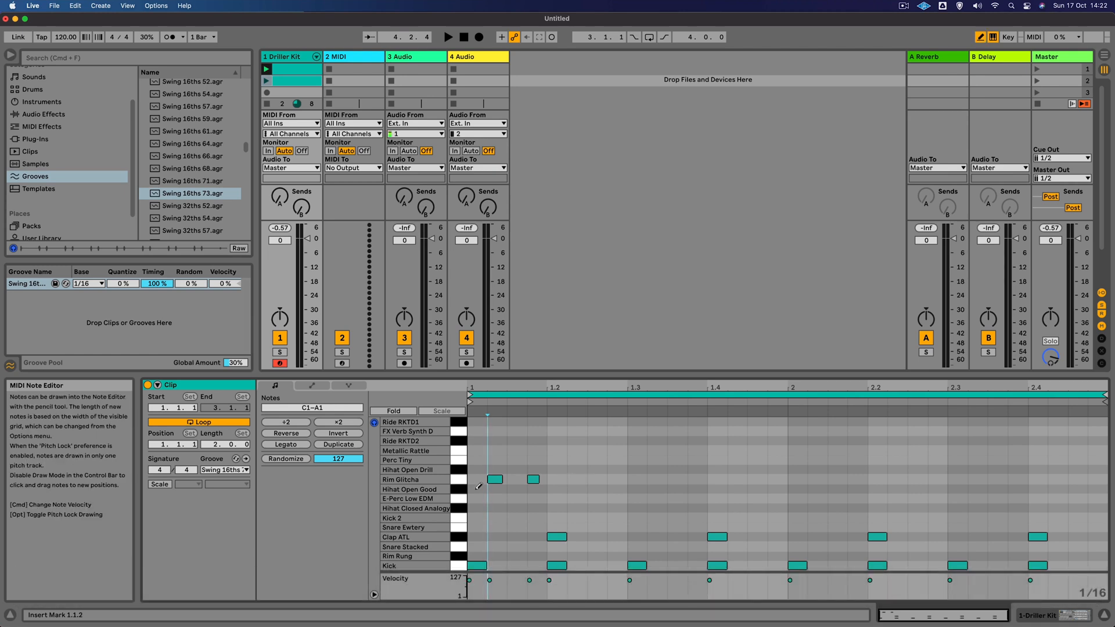
key(alt)
drag(478, 488, 1102, 489)
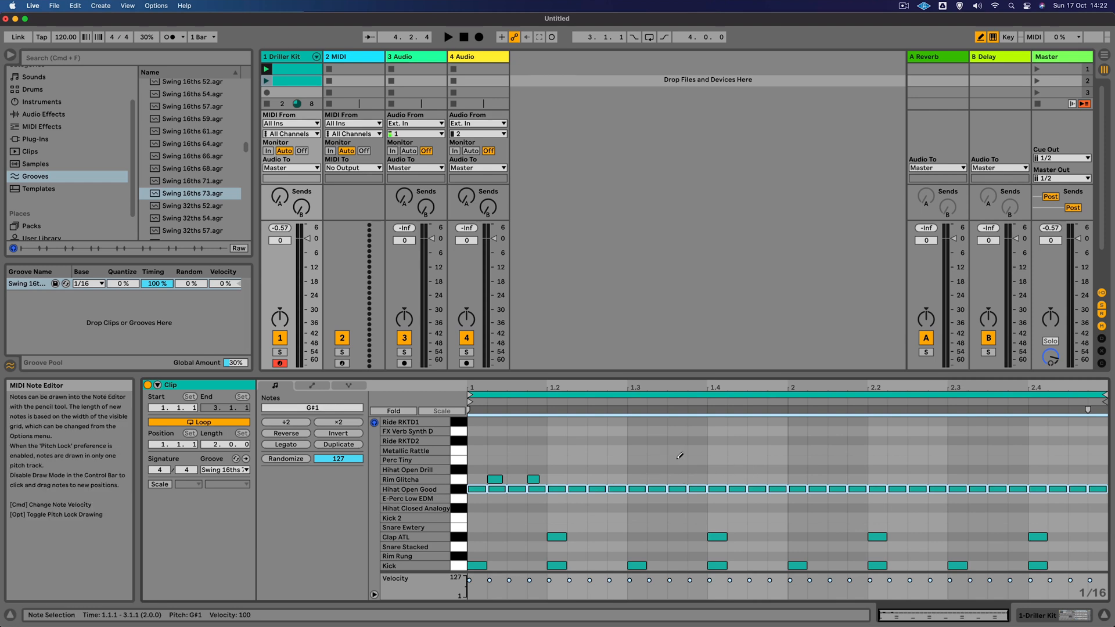
Try drawing a run of five 1/16 Metallic Rattle notes from 1.3.3, and delete them outside Draw Mode.
mouse_move(677, 452)
mouse_down()
mouse_move(748, 448)
mouse_move(736, 449)
mouse_up()
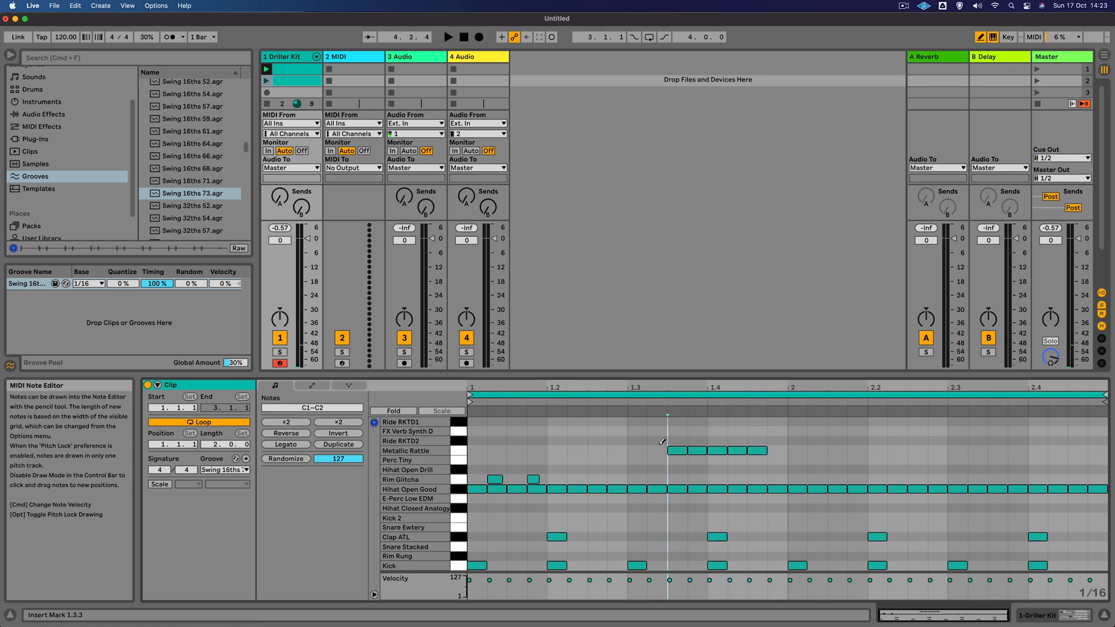
key(b)
drag(648, 440, 764, 455)
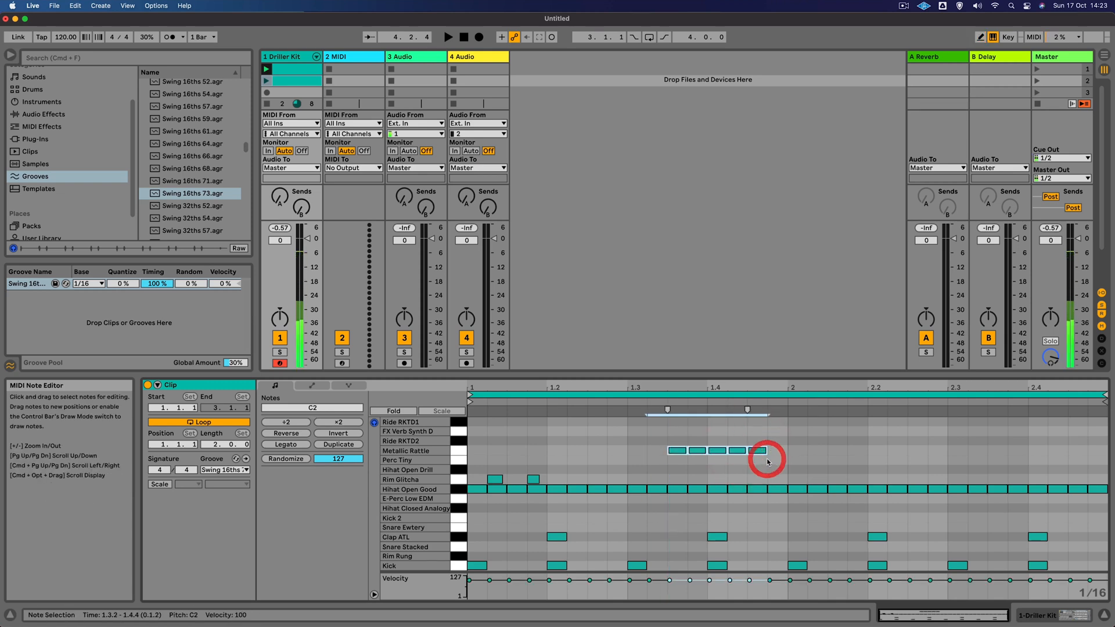
key(Delete)
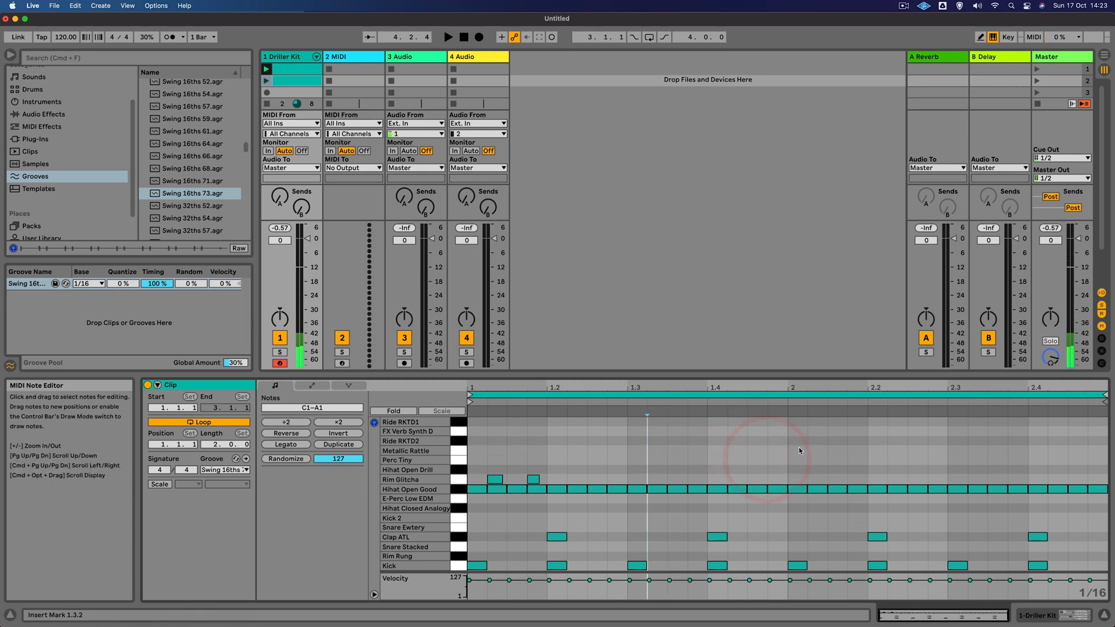
Audition the second and first Driller Kit clips individually, and launch scenes 1 and 2 to compare them.
click(267, 81)
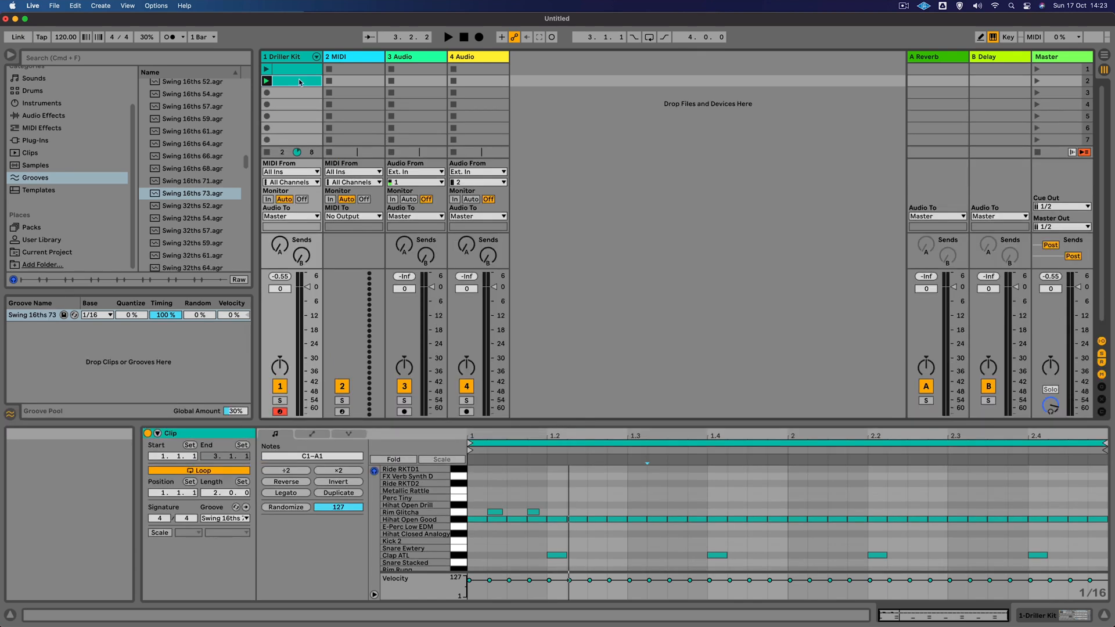
click(265, 81)
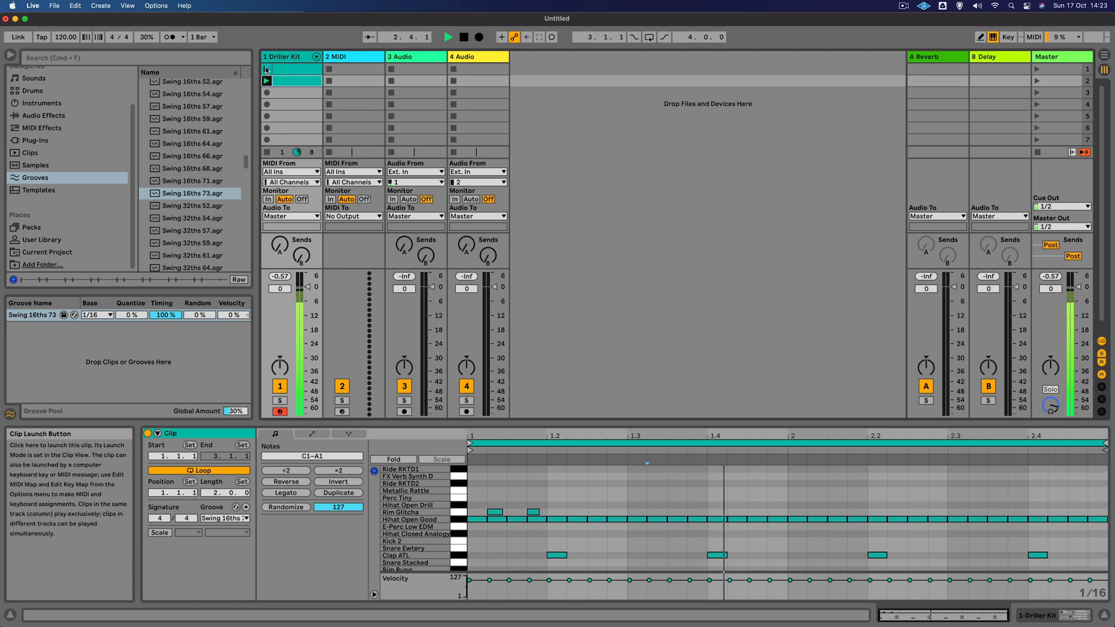
click(266, 70)
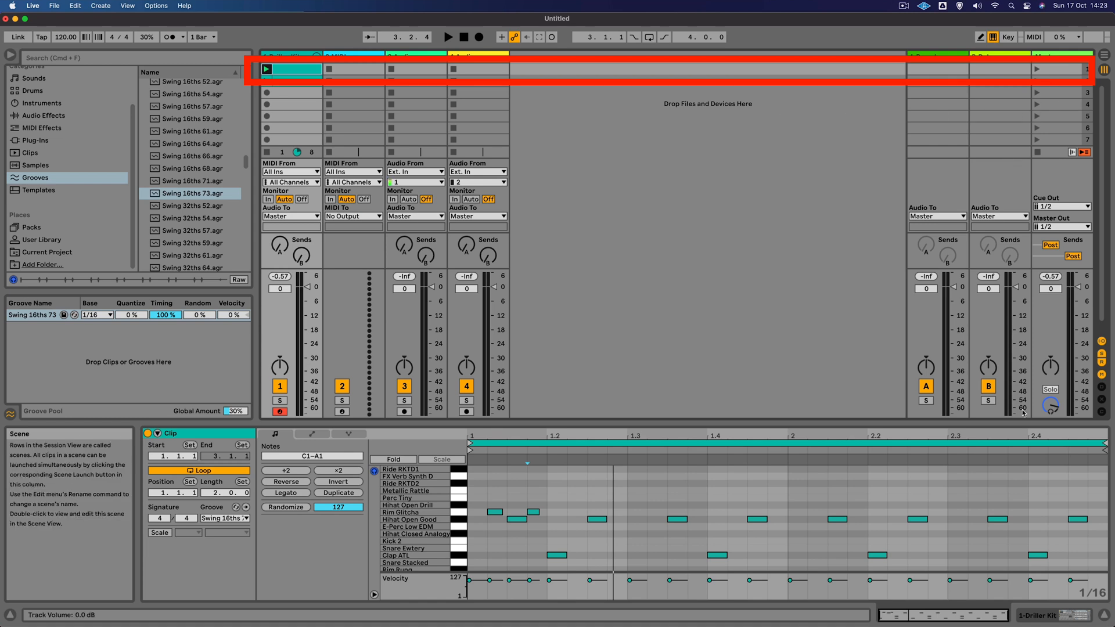
click(1037, 70)
click(1037, 81)
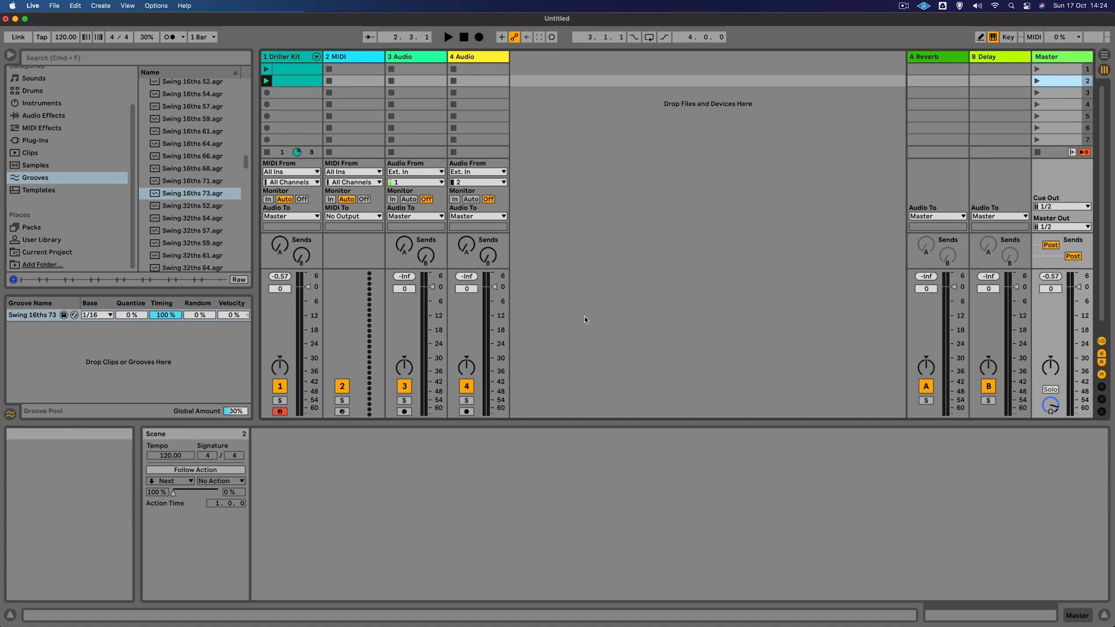
Copy the first Driller Kit clip into the third slot, and crop the copy to a one-bar loop.
click(300, 70)
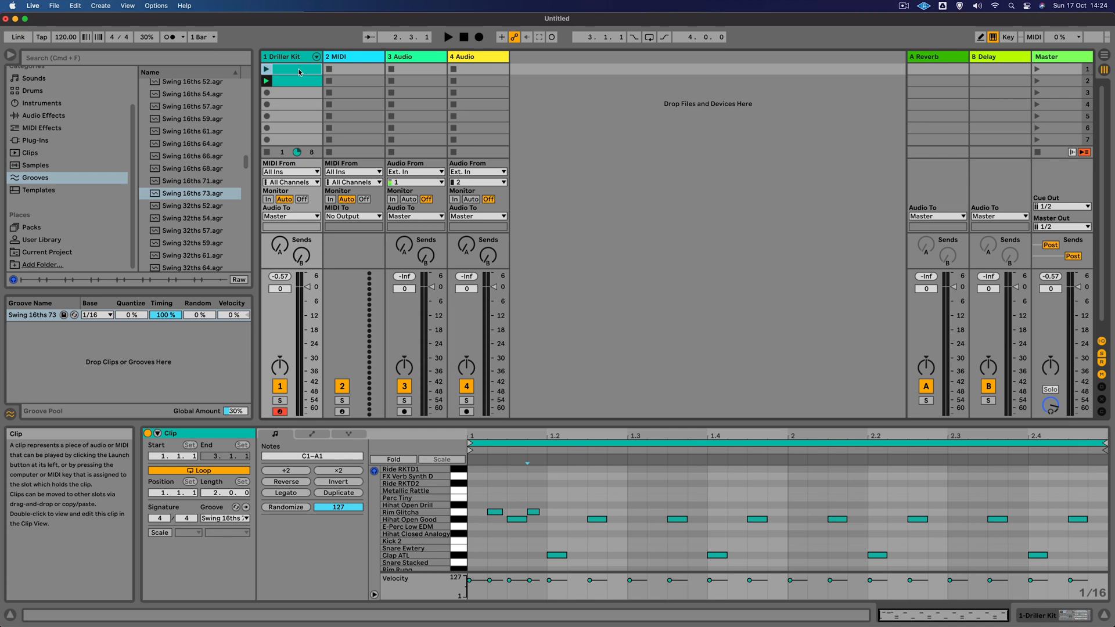
drag(301, 88, 301, 96)
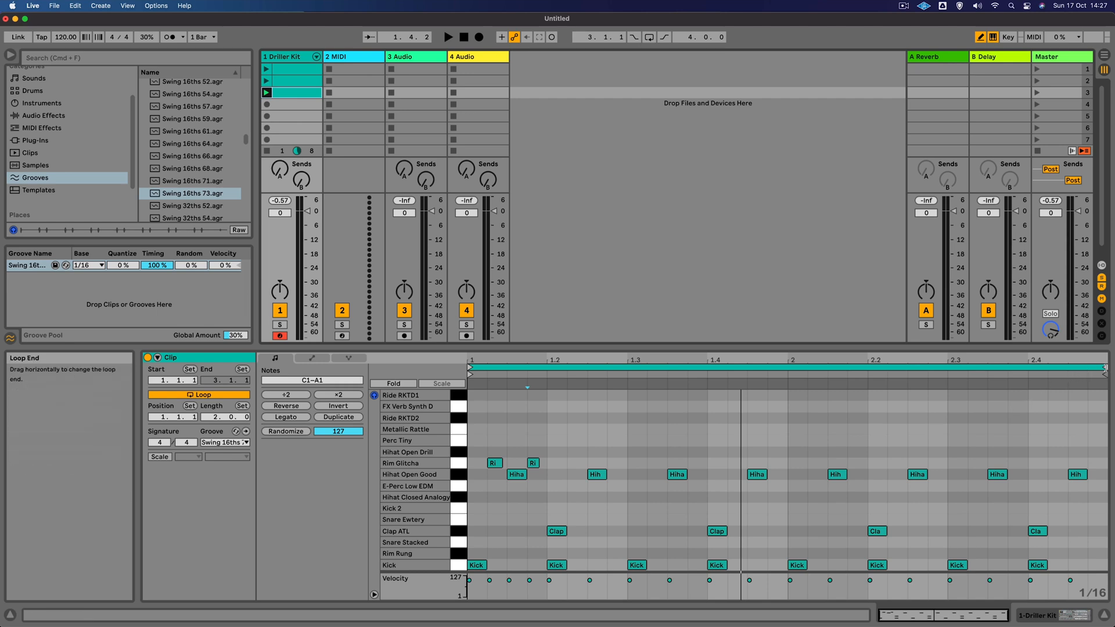
drag(1094, 371, 788, 385)
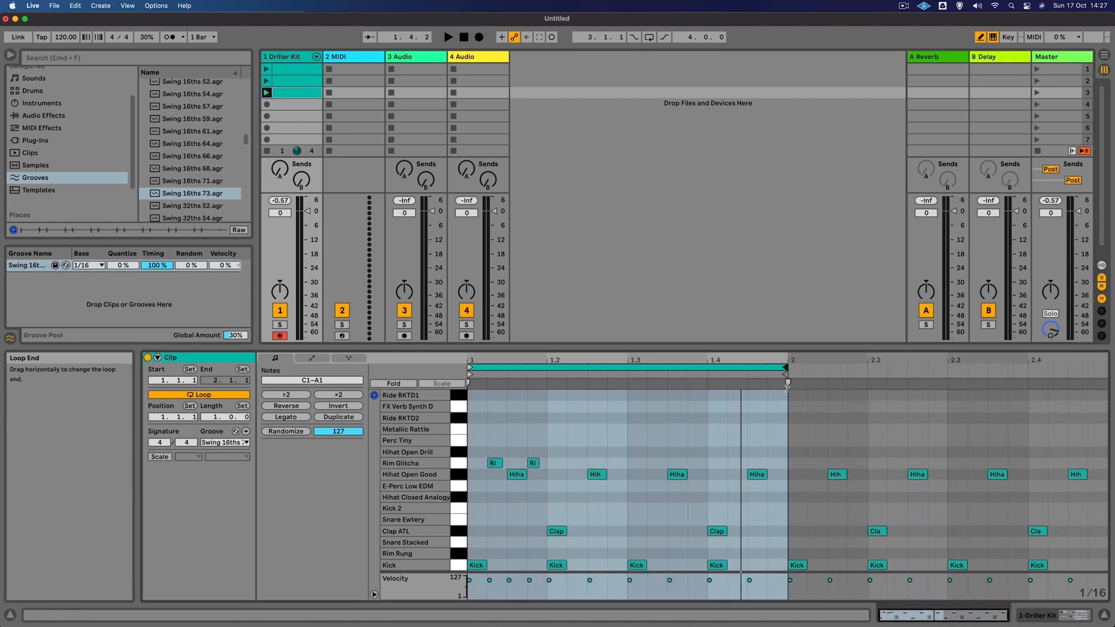
click(788, 386)
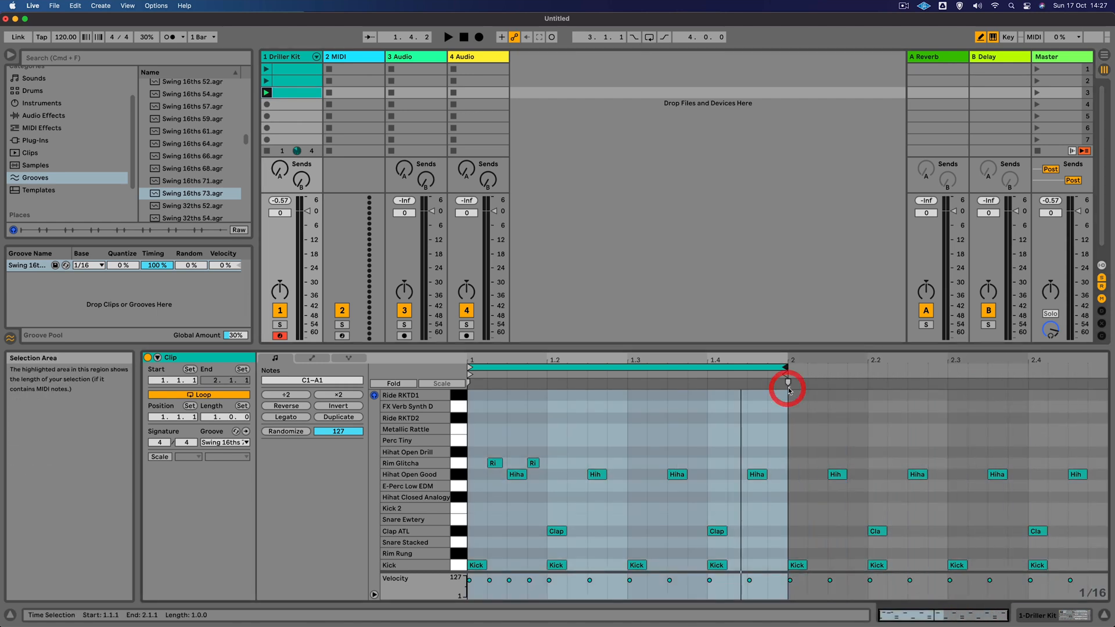
right_click(620, 438)
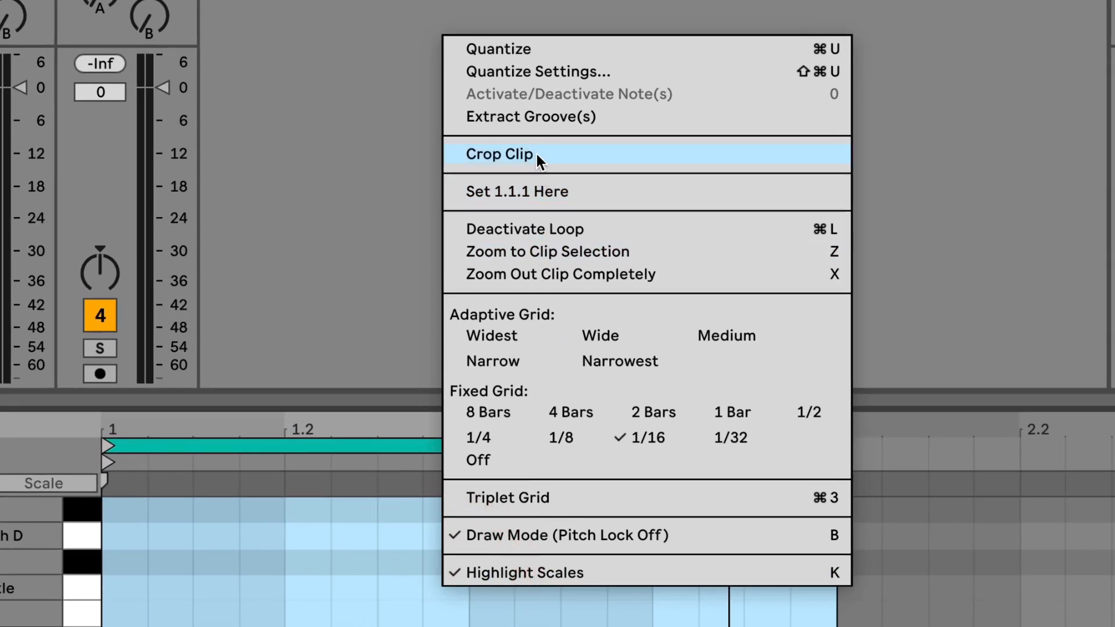
click(537, 154)
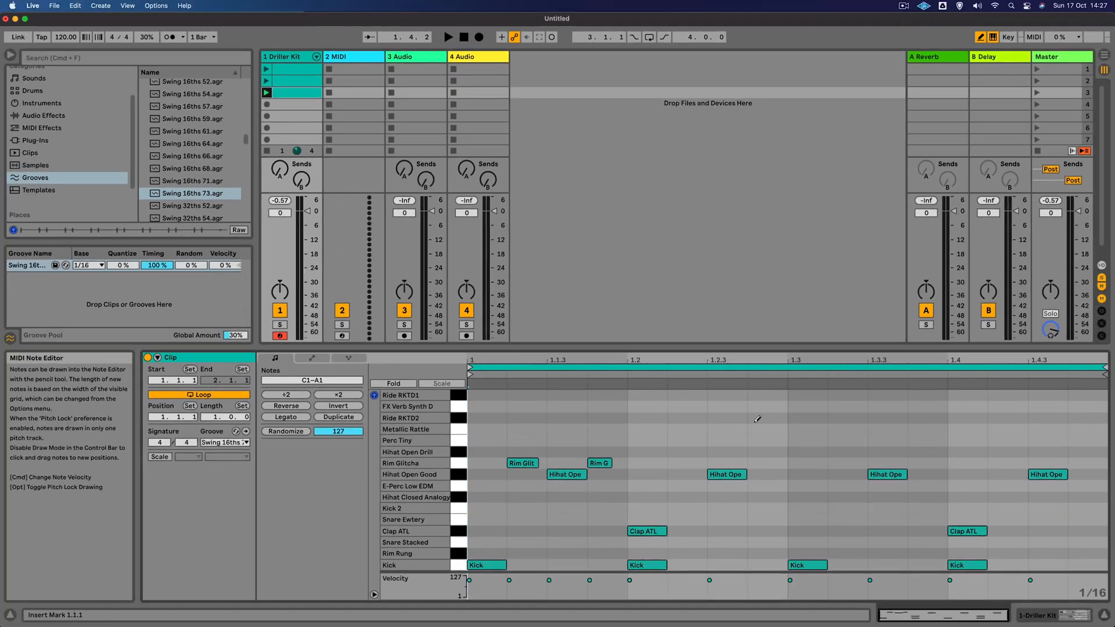
Delete all Rim Glitcha and Hihat Open Good notes from the one-bar clip.
key(b)
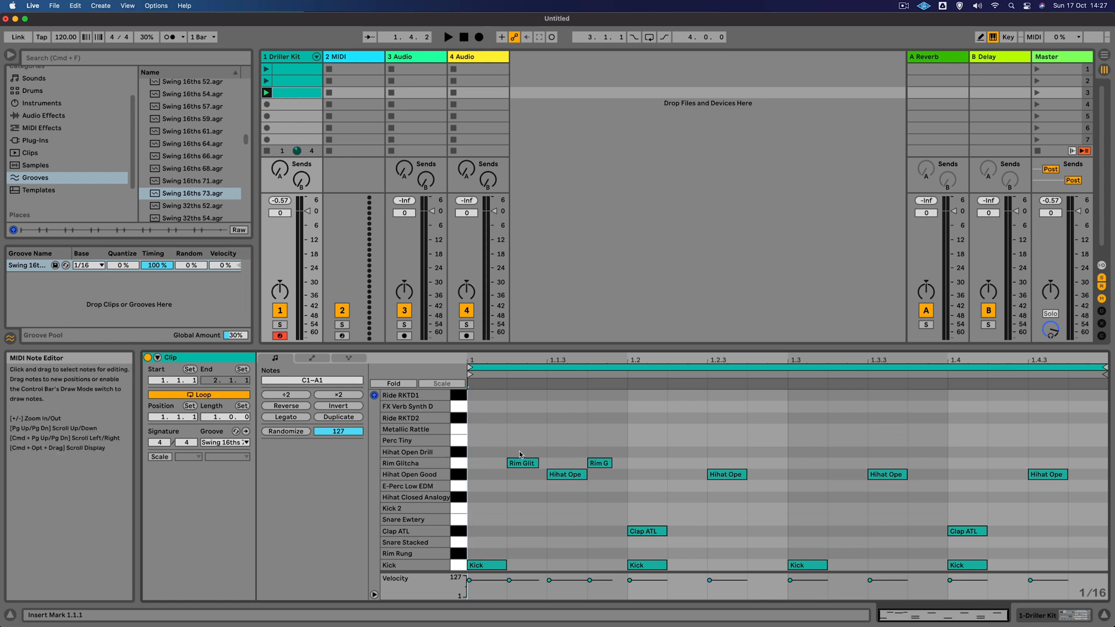
drag(510, 445, 1065, 508)
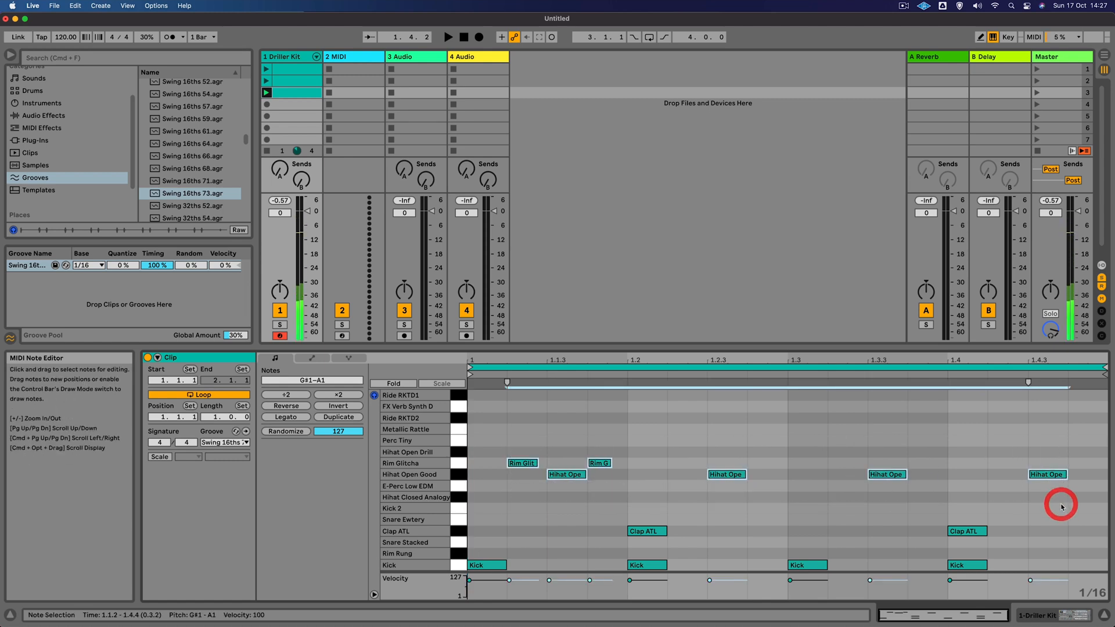
key(Delete)
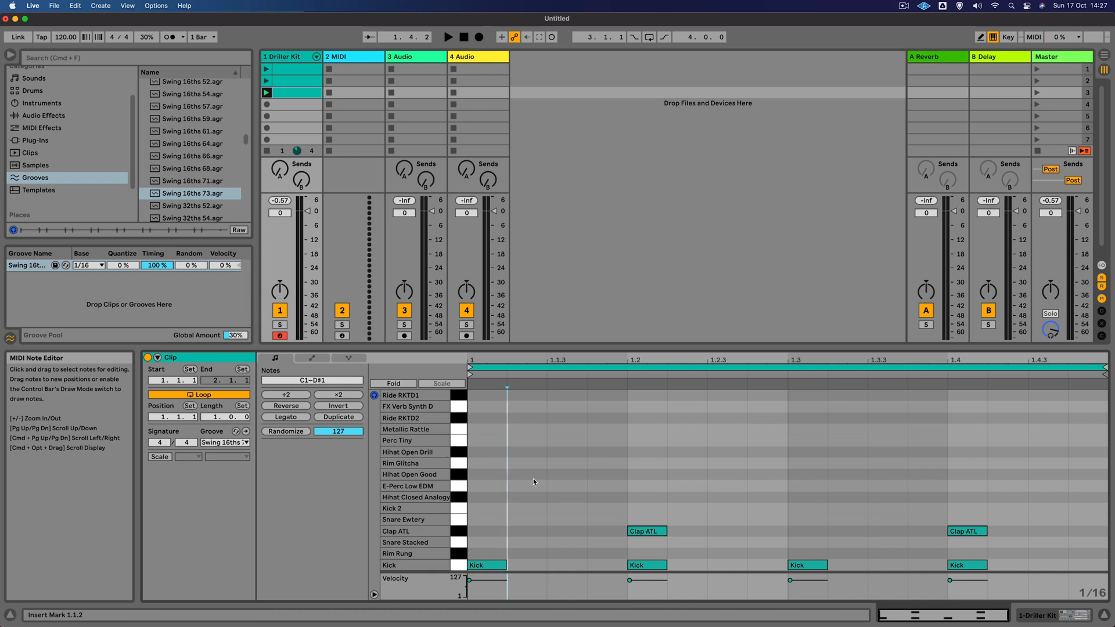
Draw six 1/16 Hihat Open Good notes at 1.1.2, 1.1.4, 1.2.3, 1.3.2, 1.4.2 and 1.4.4 in the one-bar clip, and play it.
key(b)
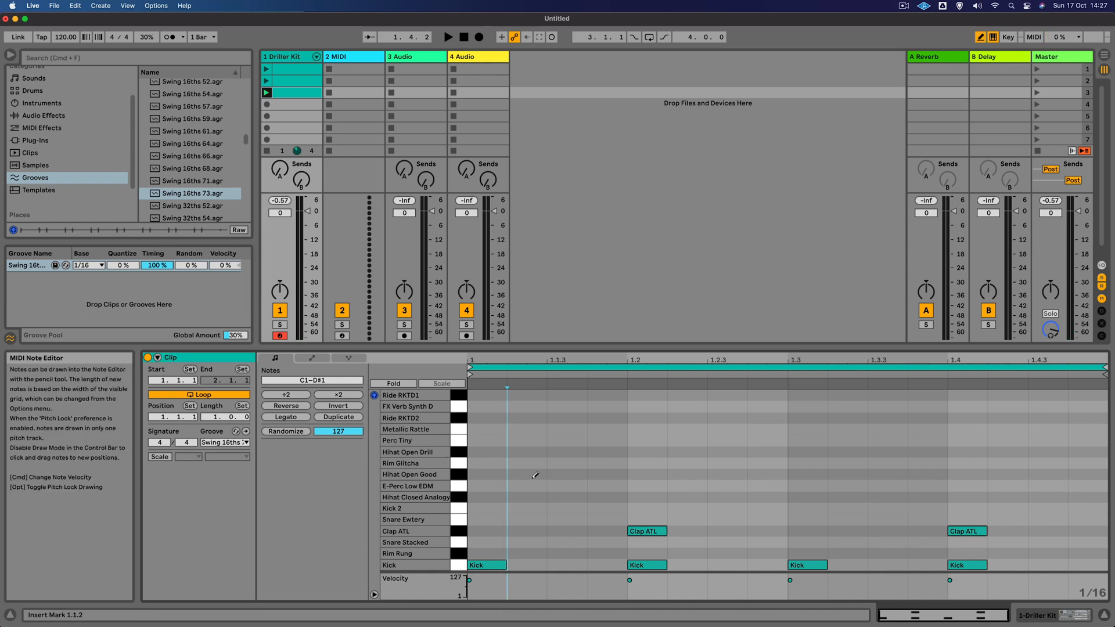
click(530, 475)
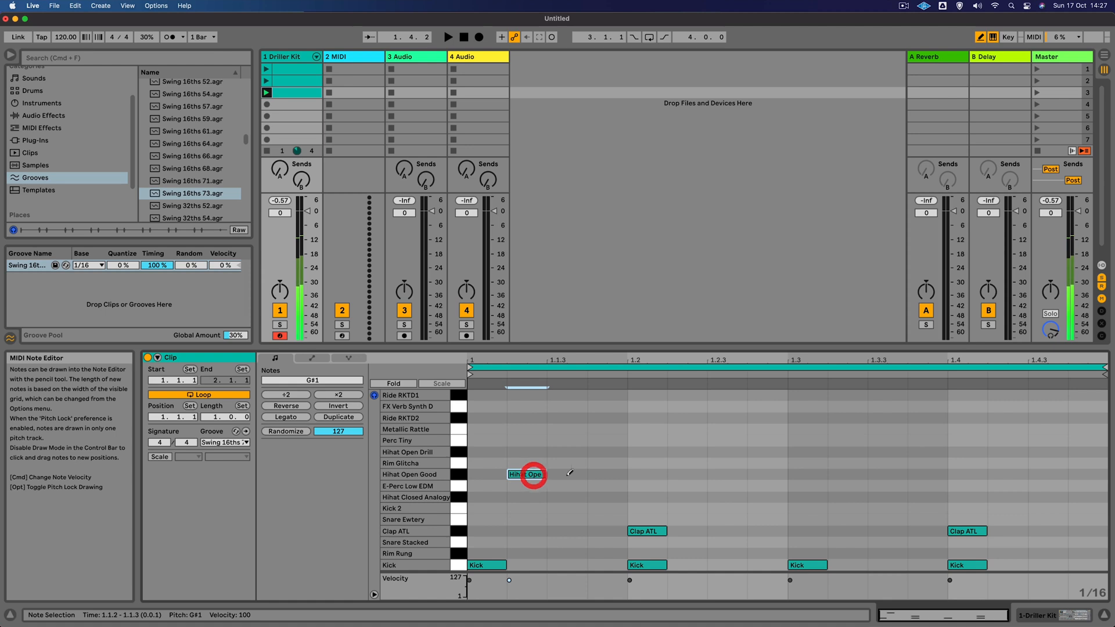
click(607, 474)
click(726, 474)
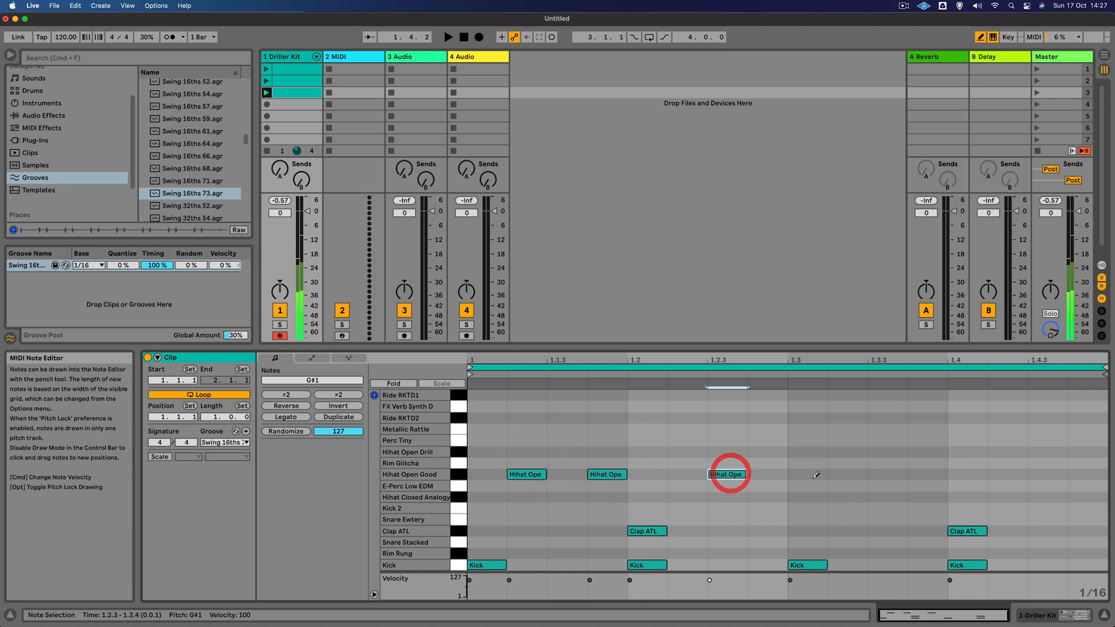
click(845, 472)
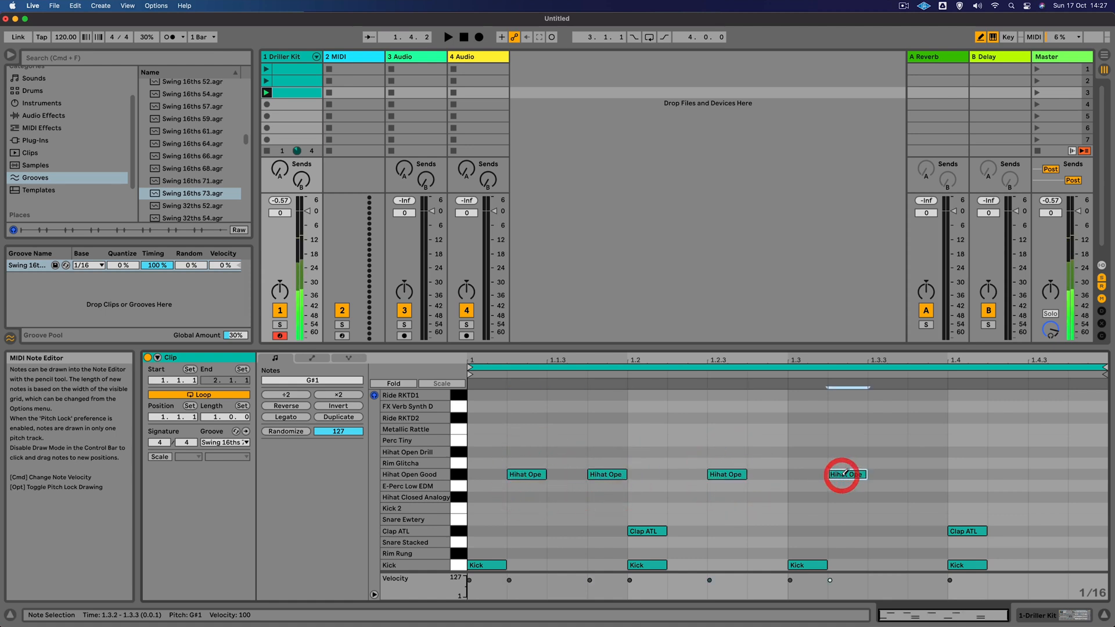
click(1020, 473)
click(1086, 475)
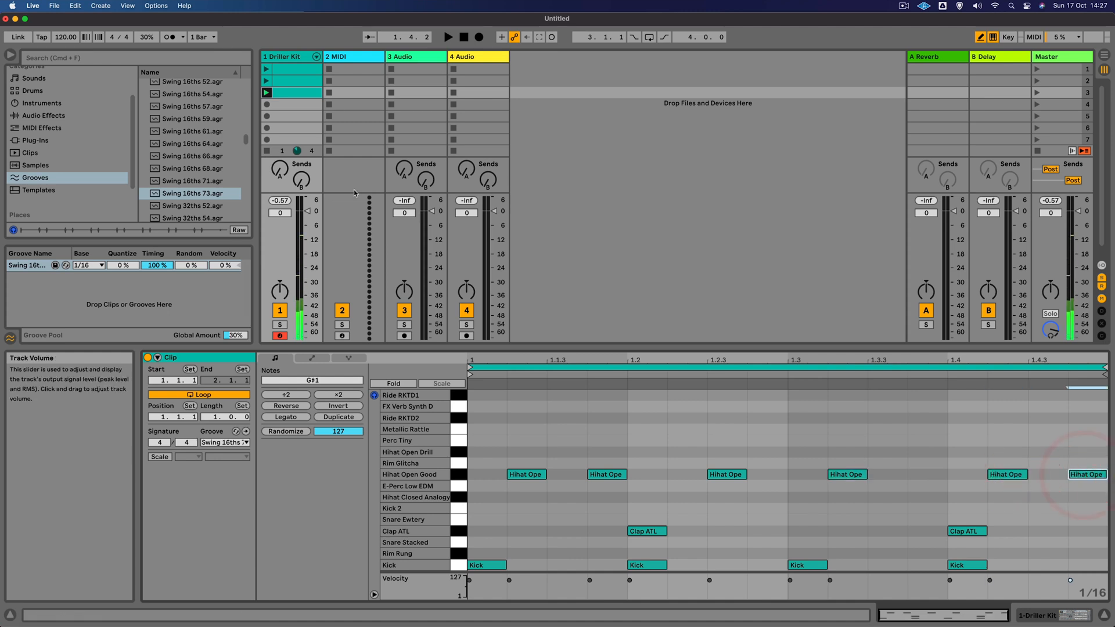
click(267, 93)
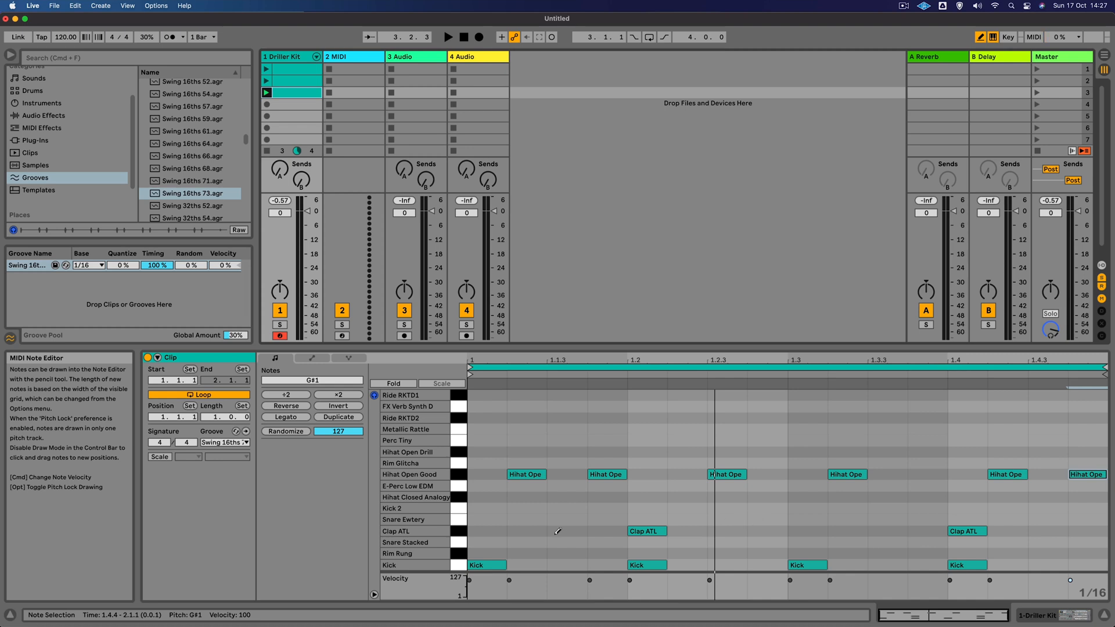
Audition the Snare Ewtery sound and draw 1/16 notes for it at 1.2.4 and 1.3.3.
click(456, 516)
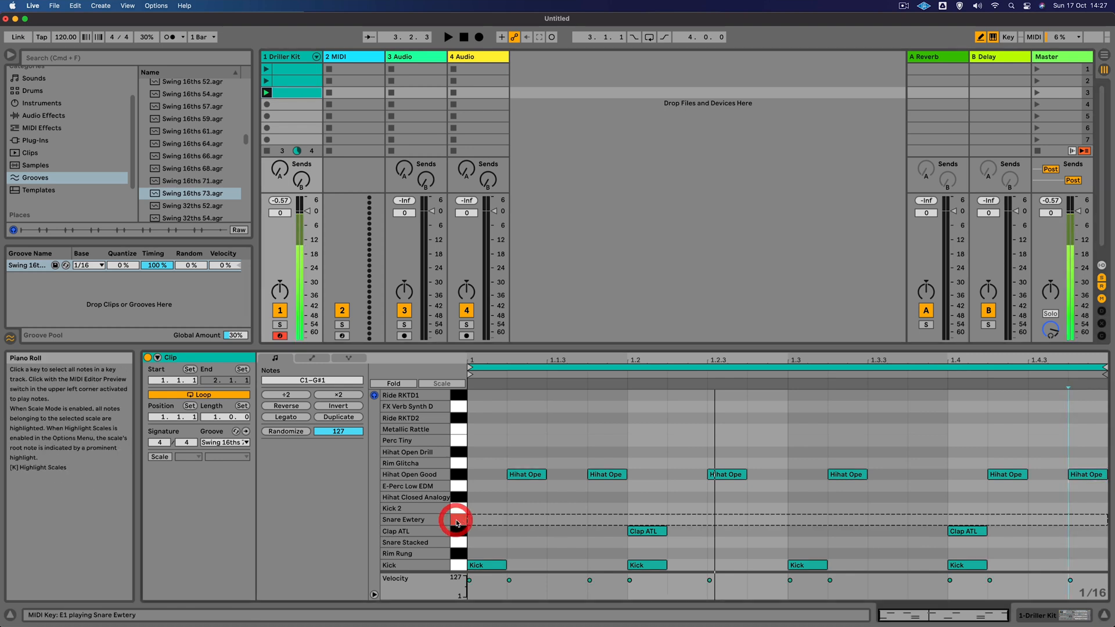
click(763, 519)
key(space)
click(886, 520)
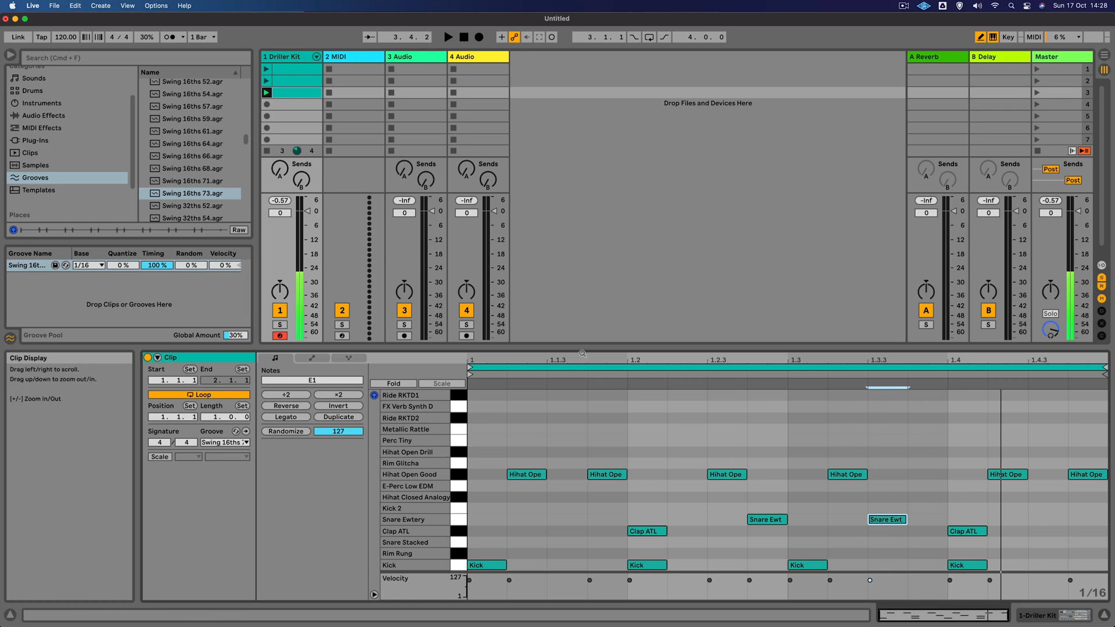
Enlarge the Session View area and audition the first, second and third Driller Kit clips in turn.
drag(573, 348, 572, 409)
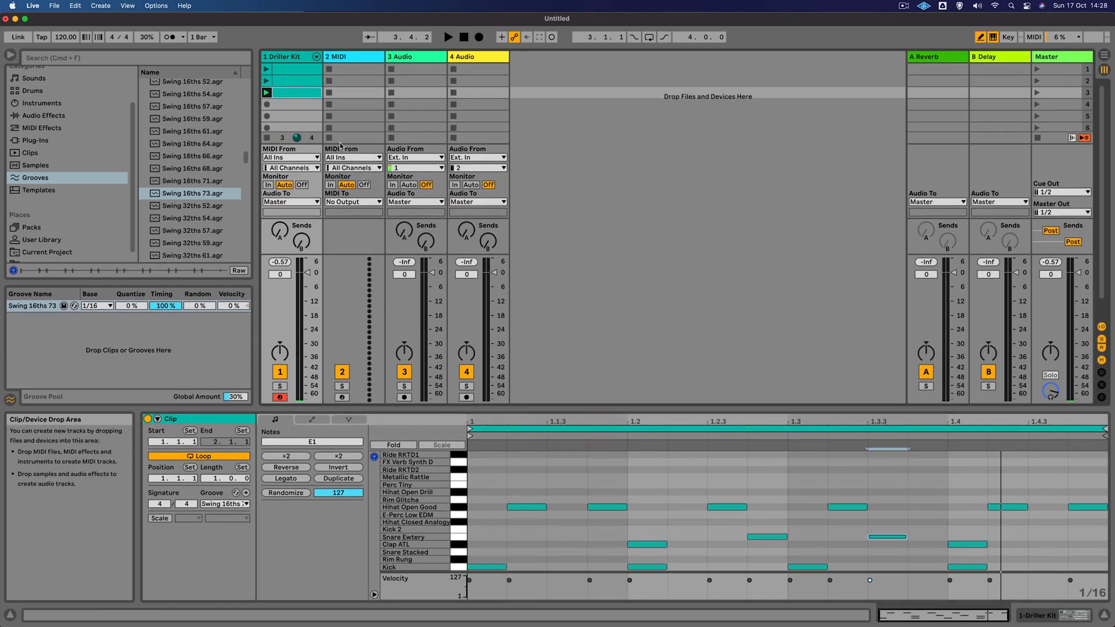
click(266, 69)
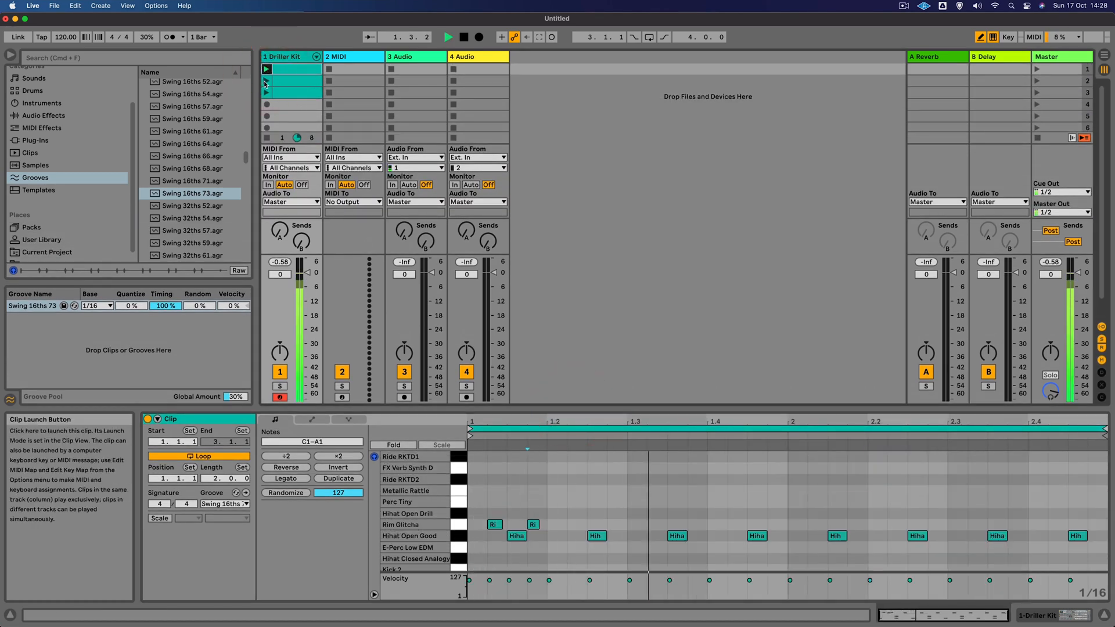
click(265, 81)
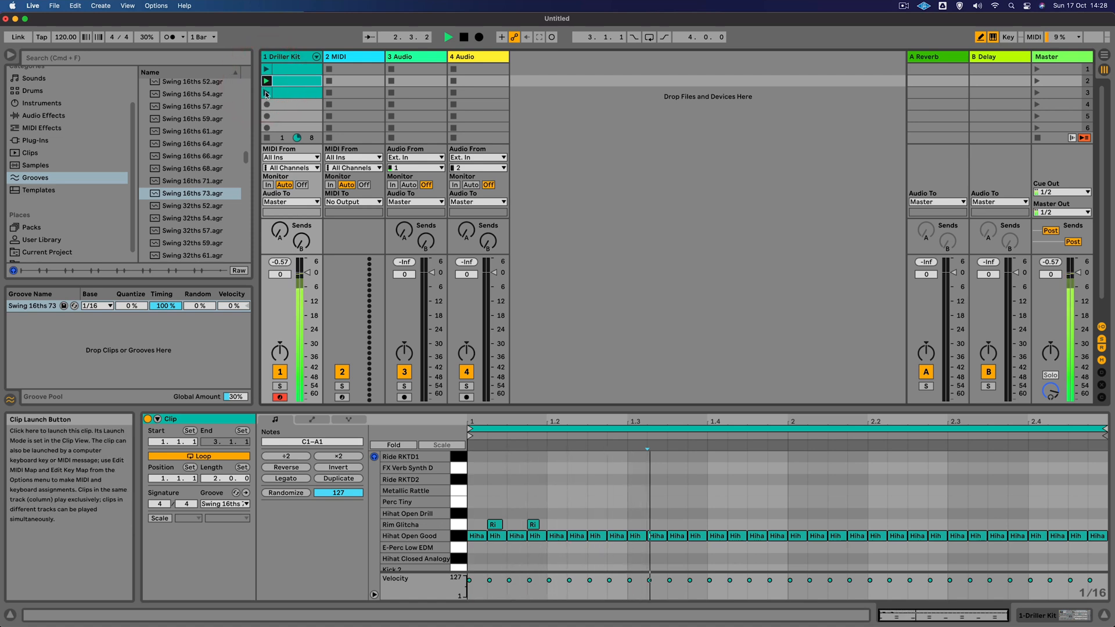
click(266, 93)
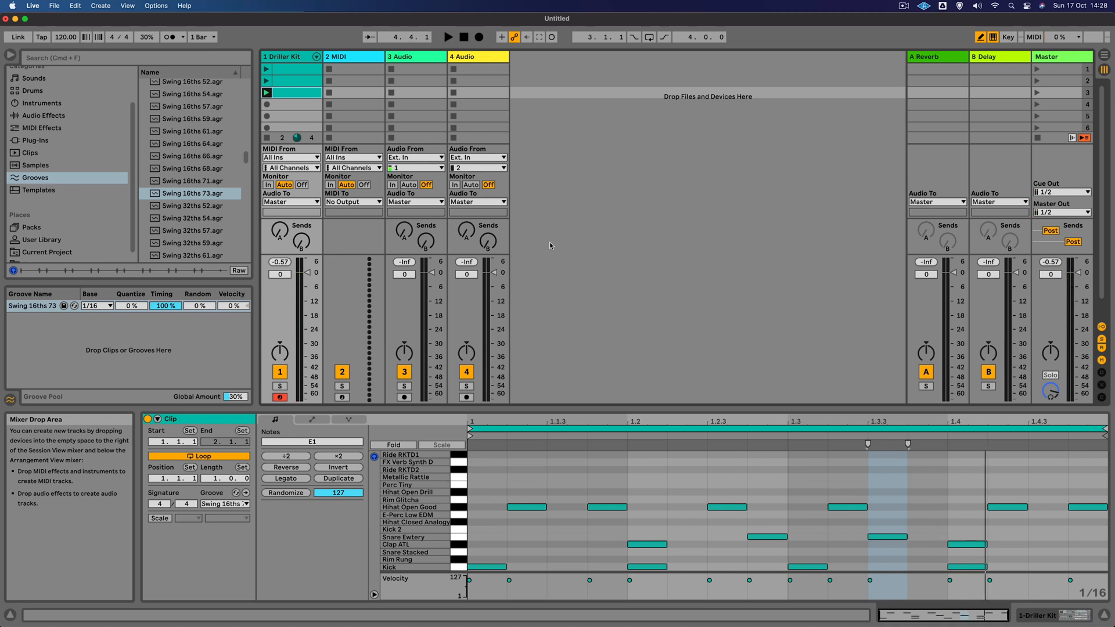
Balance the Driller Kit's individual chain volumes, setting Clap ATL to -1.6 dB, Snare Ewtery to -4.3 dB and the active Hihat Open chain to -9.4 dB.
click(317, 60)
click(318, 59)
click(317, 60)
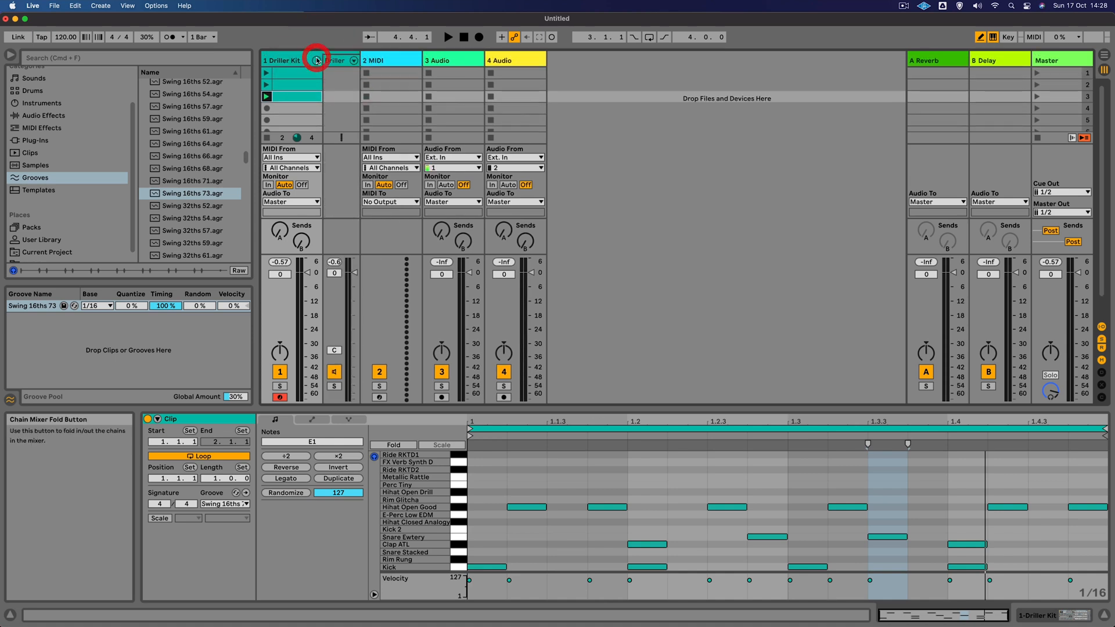
click(354, 60)
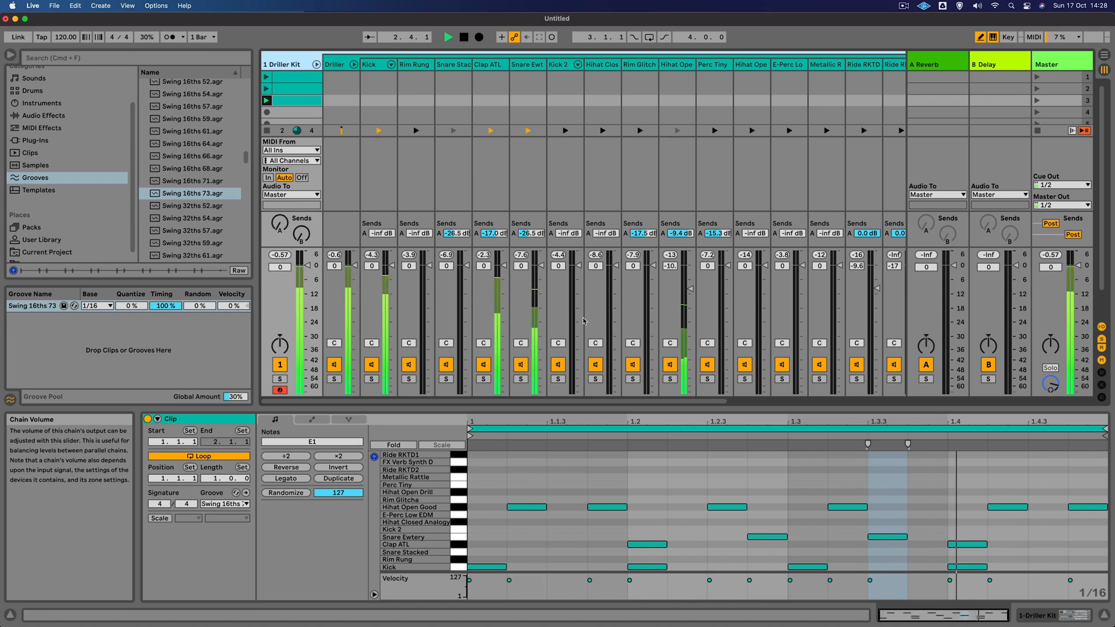
mouse_move(538, 266)
mouse_down()
mouse_move(538, 276)
mouse_move(504, 272)
mouse_up()
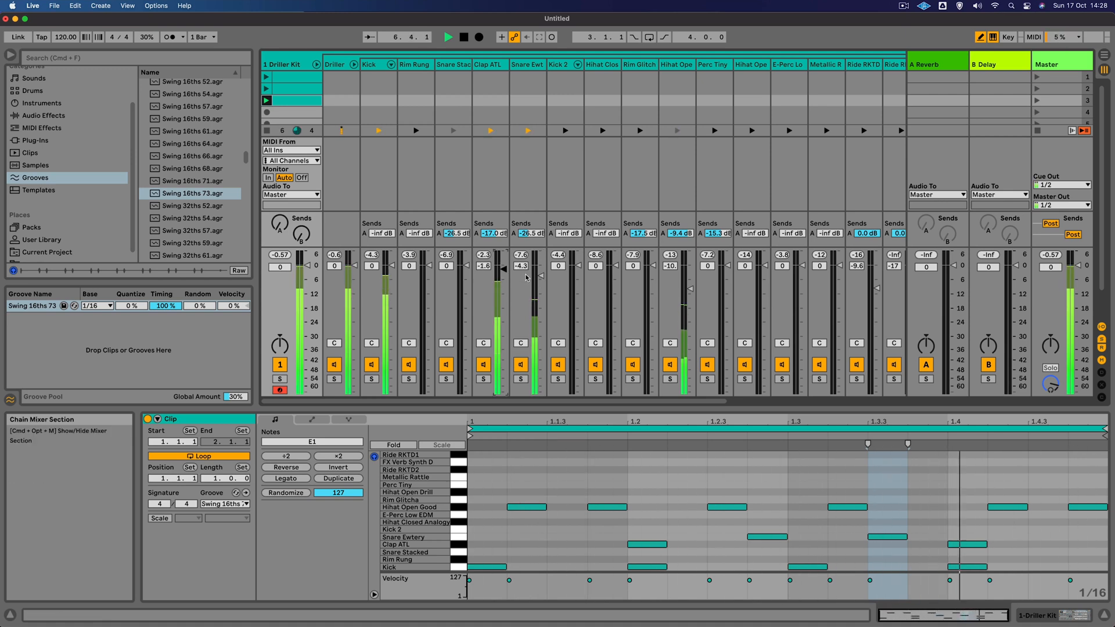
drag(690, 288, 689, 287)
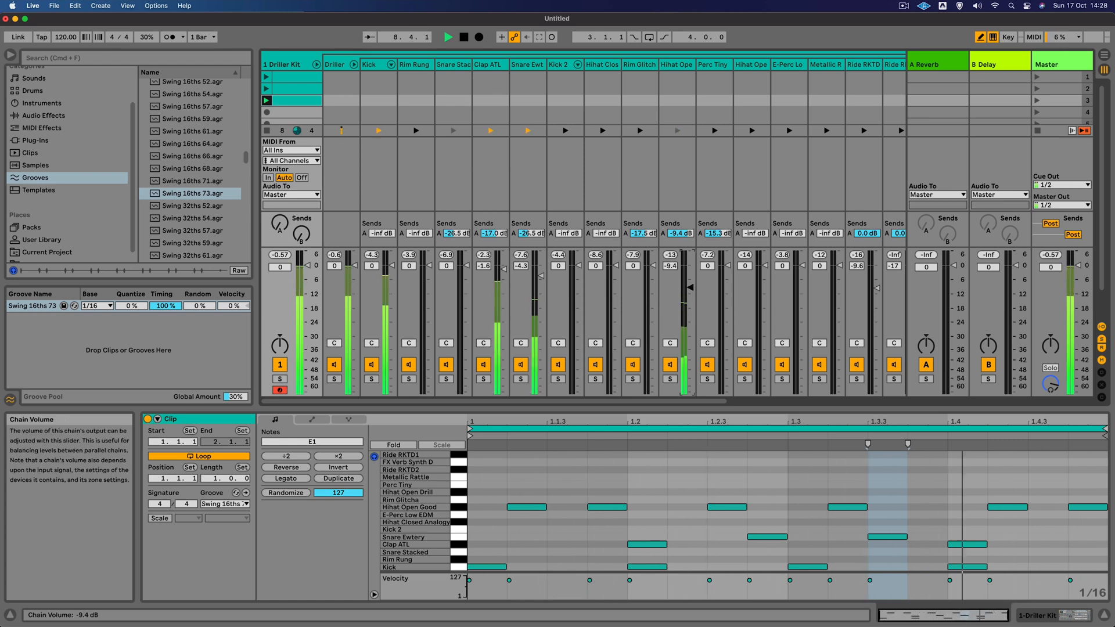
click(316, 64)
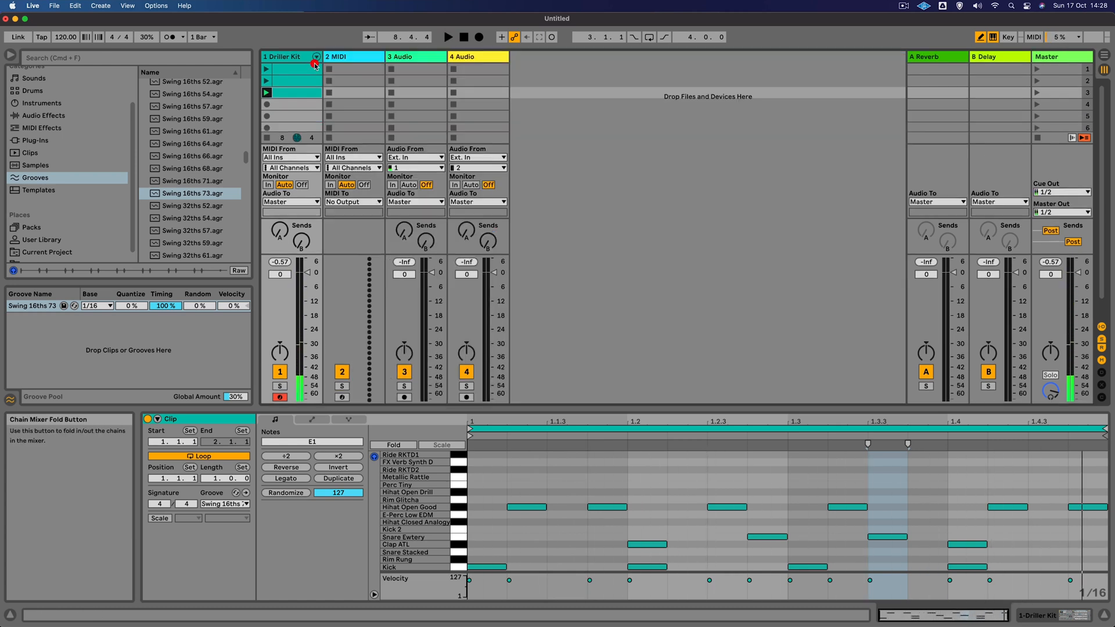
Save the Live Set as HouseBeat1 in the Ableton Projects folder.
click(54, 5)
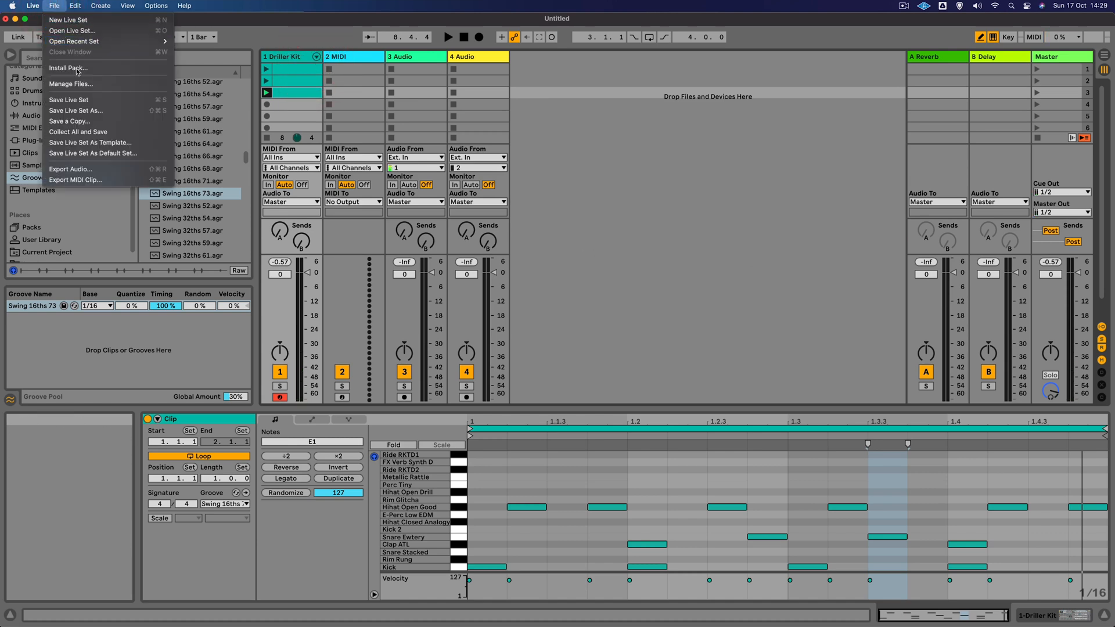
click(80, 101)
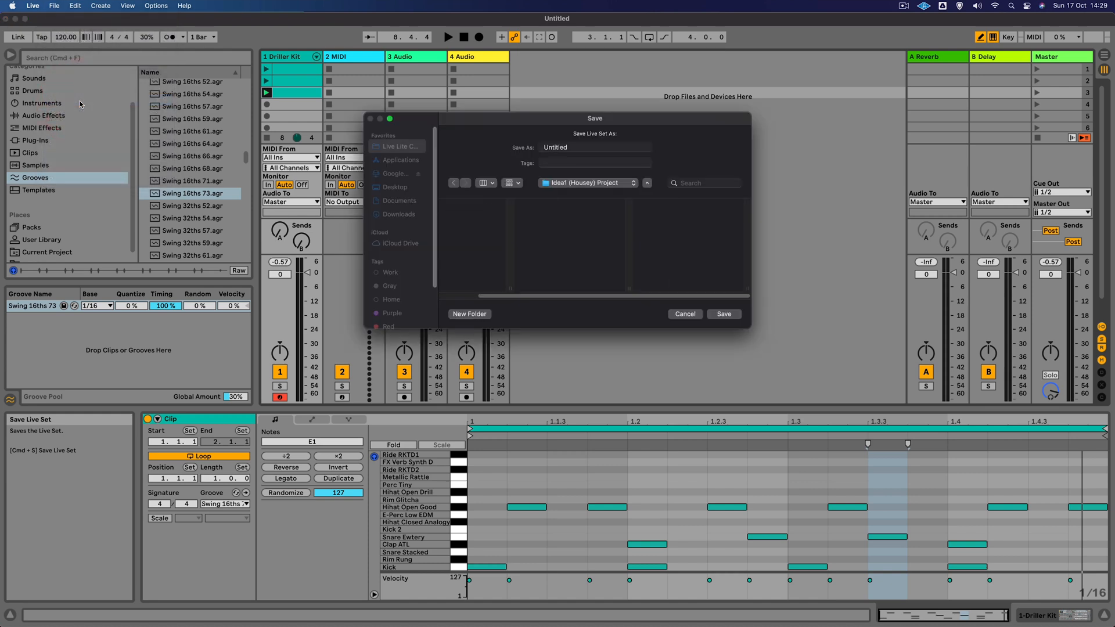
click(552, 270)
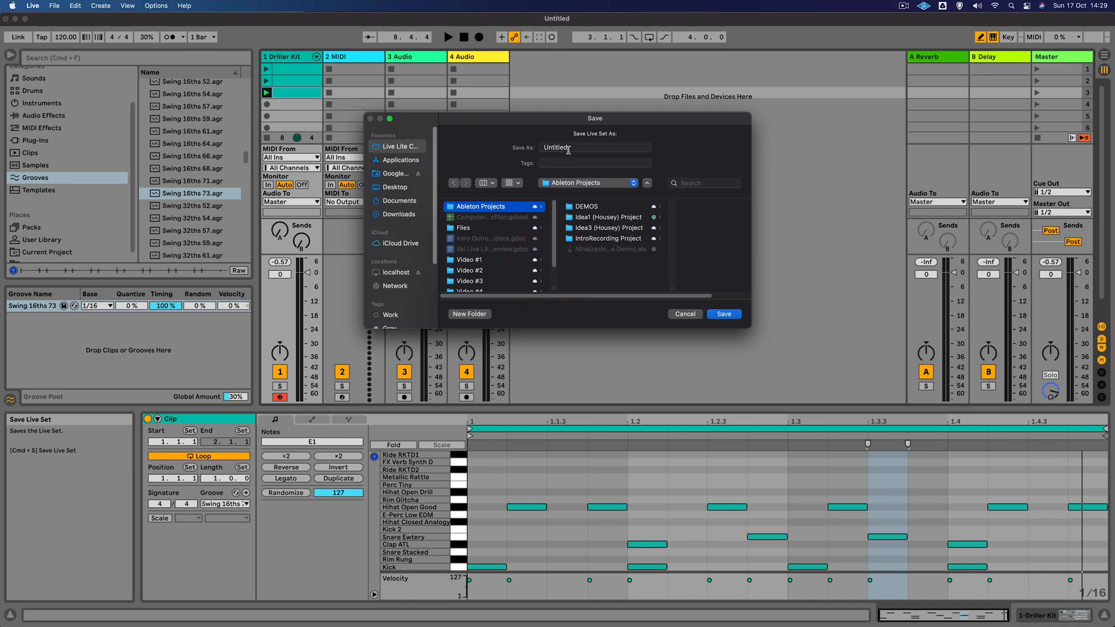
double_click(550, 149)
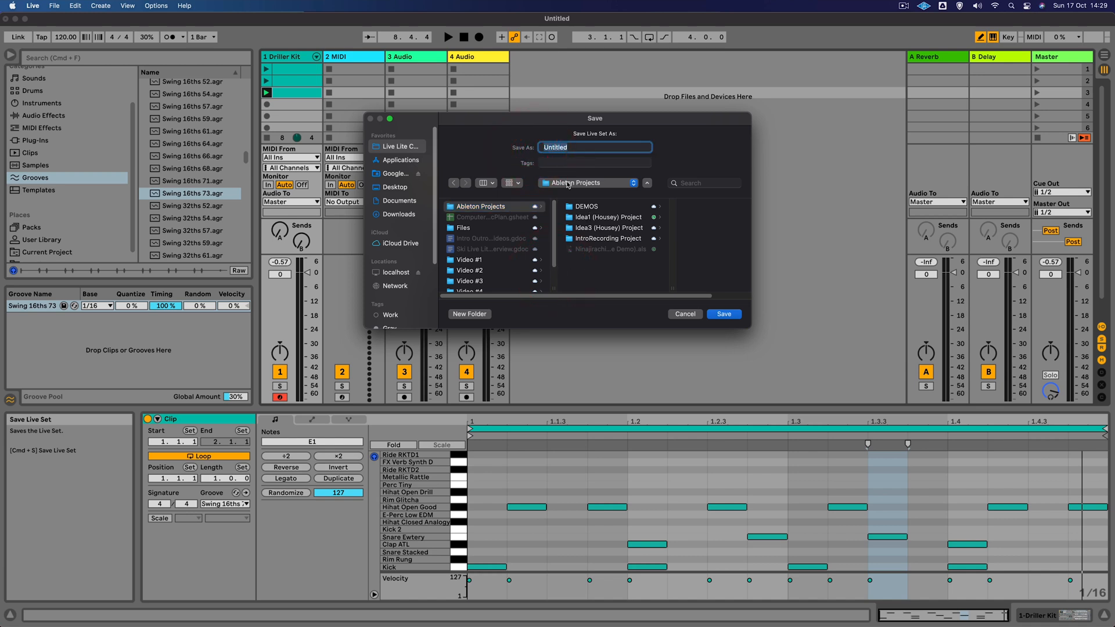
text(HouseBeat1)
click(723, 314)
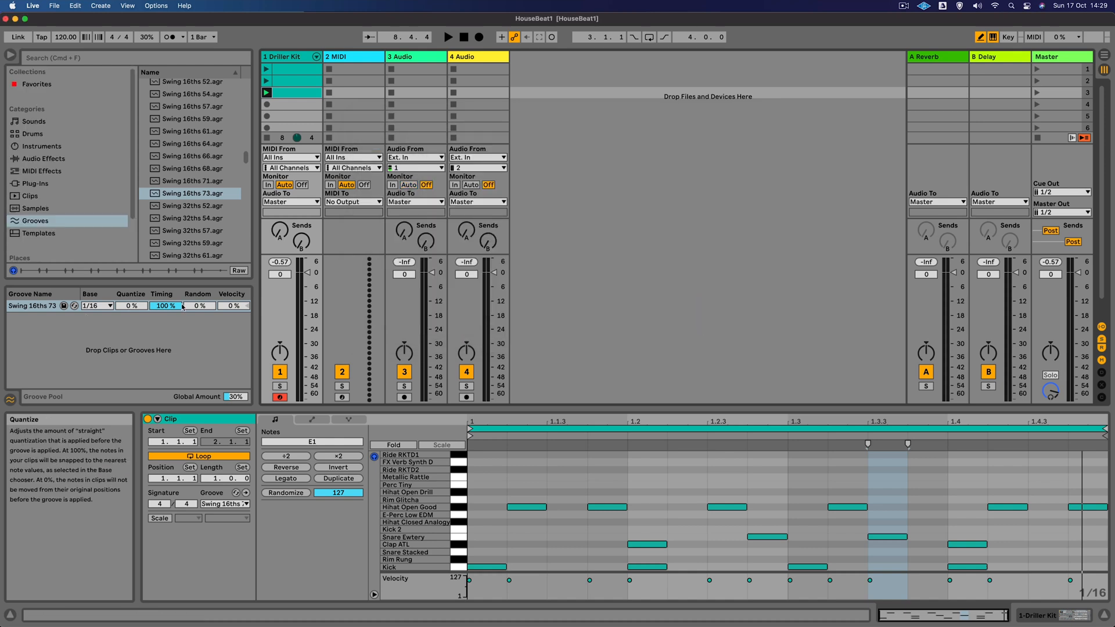
Open the Demo & Sketch template and launch its Reggaeton and Classic Disco scenes.
drag(332, 408, 332, 456)
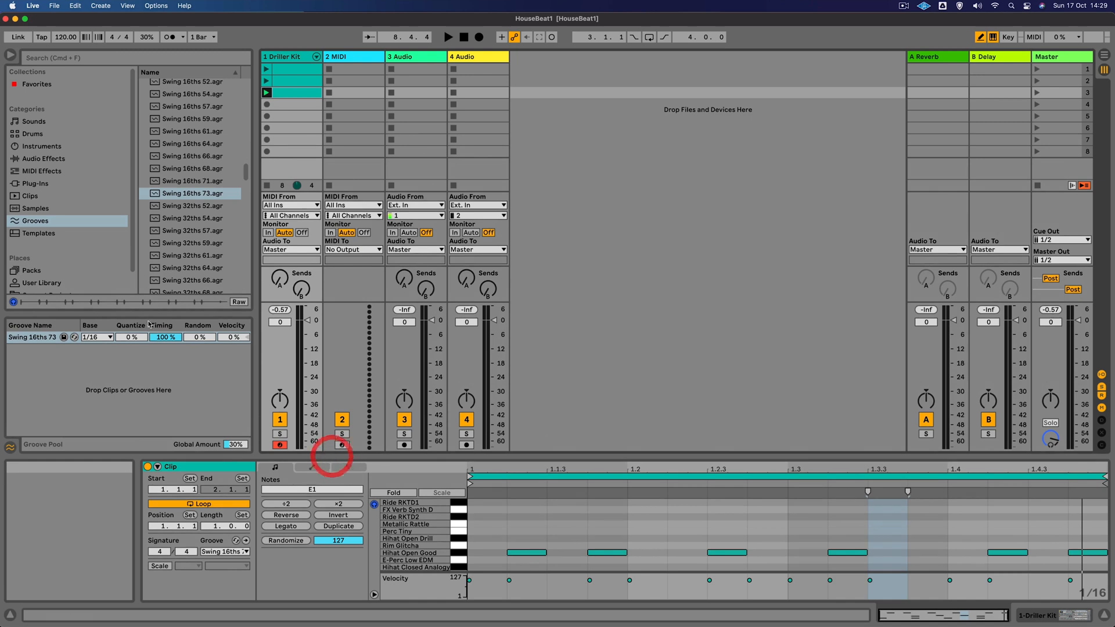
click(42, 233)
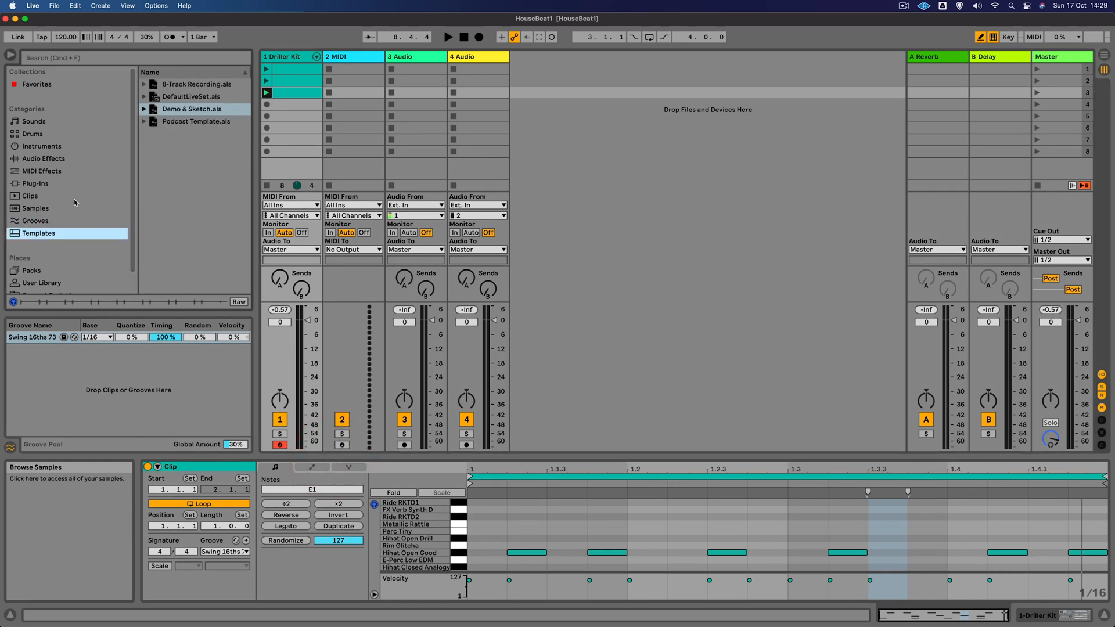
double_click(154, 112)
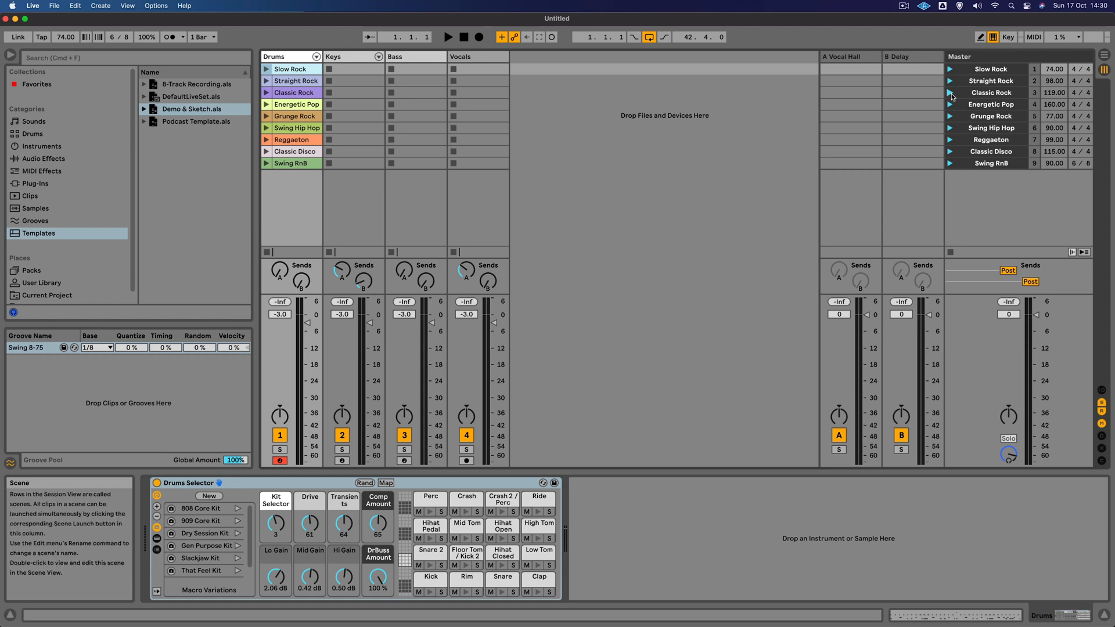
click(950, 140)
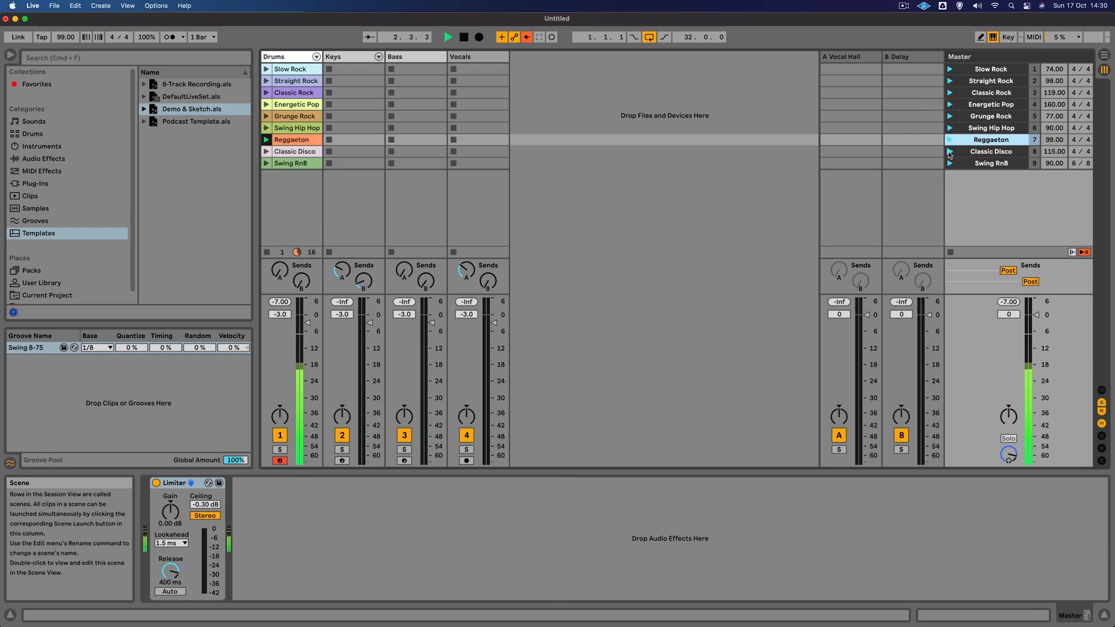
click(950, 152)
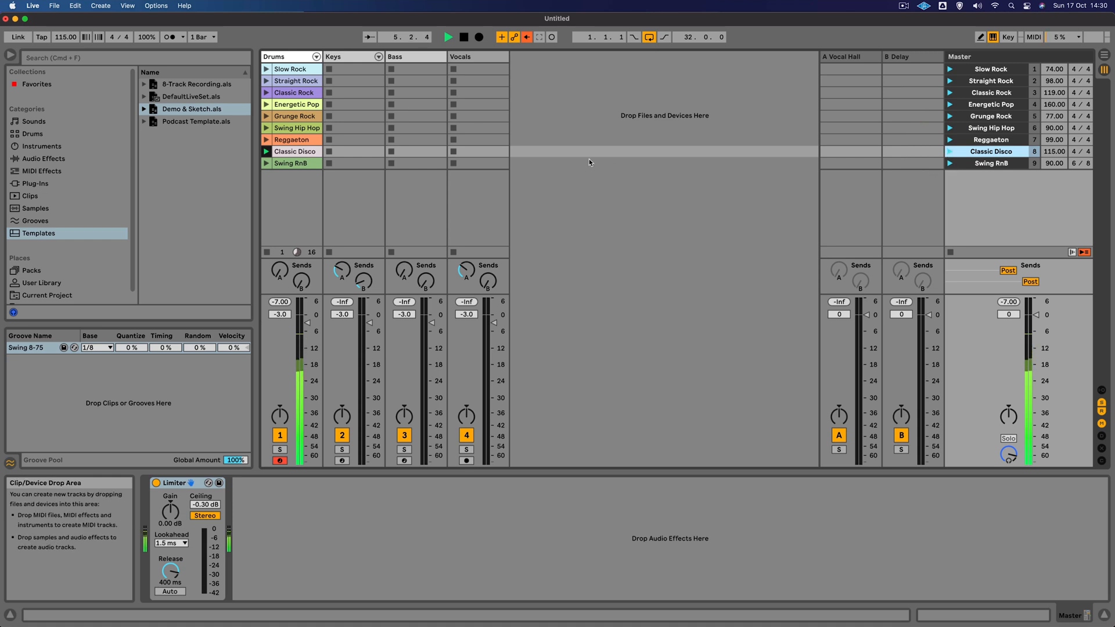
Play the Classic Disco drums while switching the Drums Selector through the 808 Core Kit, 909 Core Kit and Gen Purpose Kit variations.
click(286, 58)
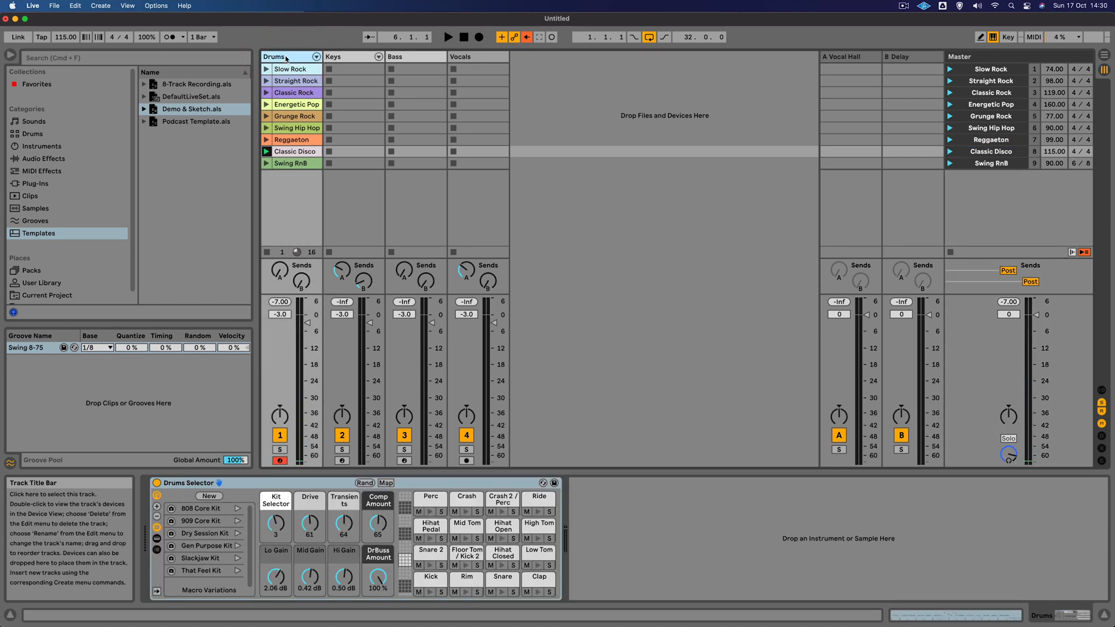
key(space)
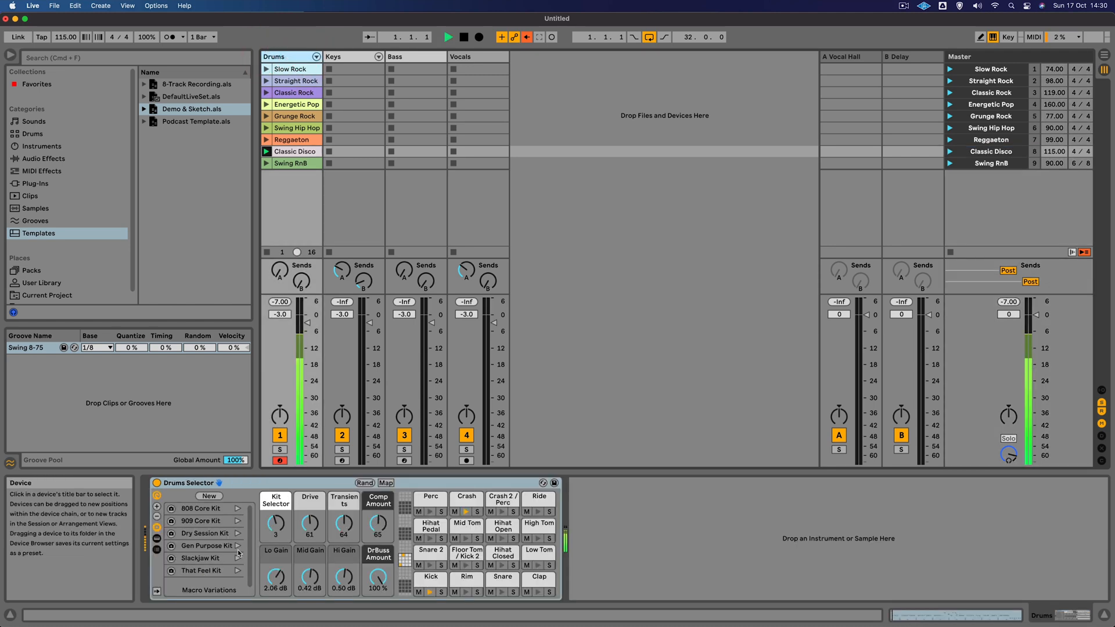
click(238, 508)
click(238, 521)
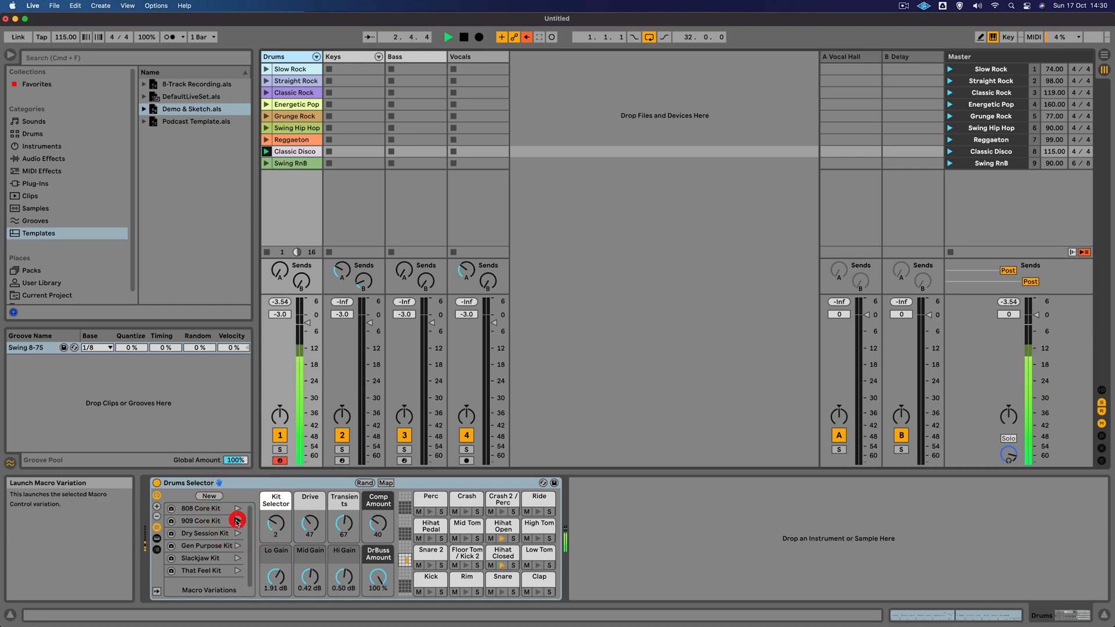
click(237, 546)
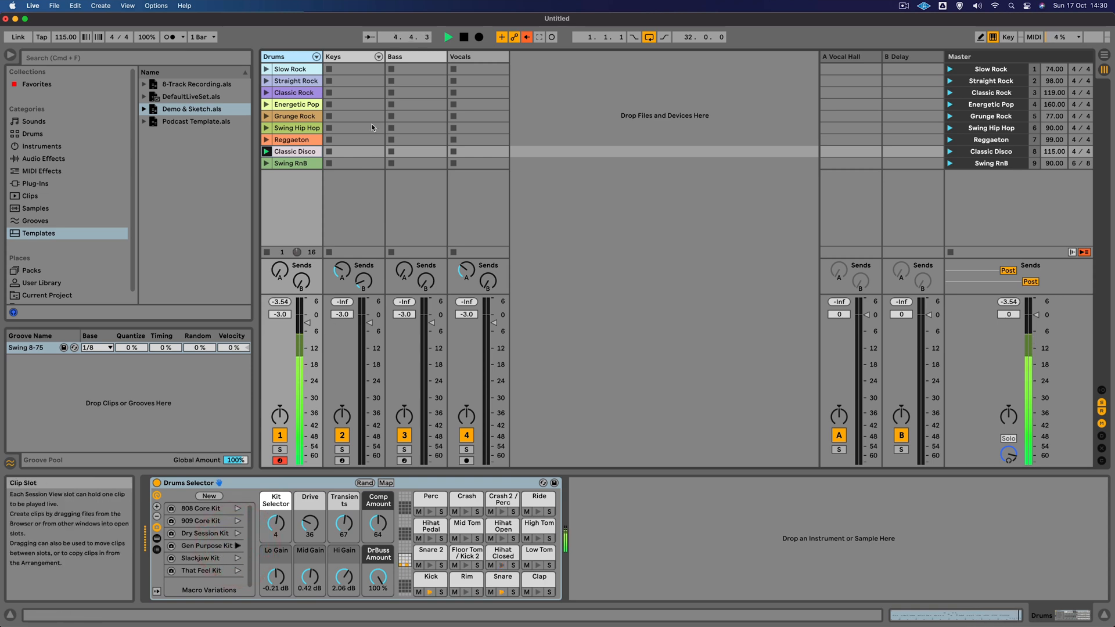
Select and arm the Keys, Bass and Vocals tracks one after another to try out their instruments and vocal input.
click(355, 59)
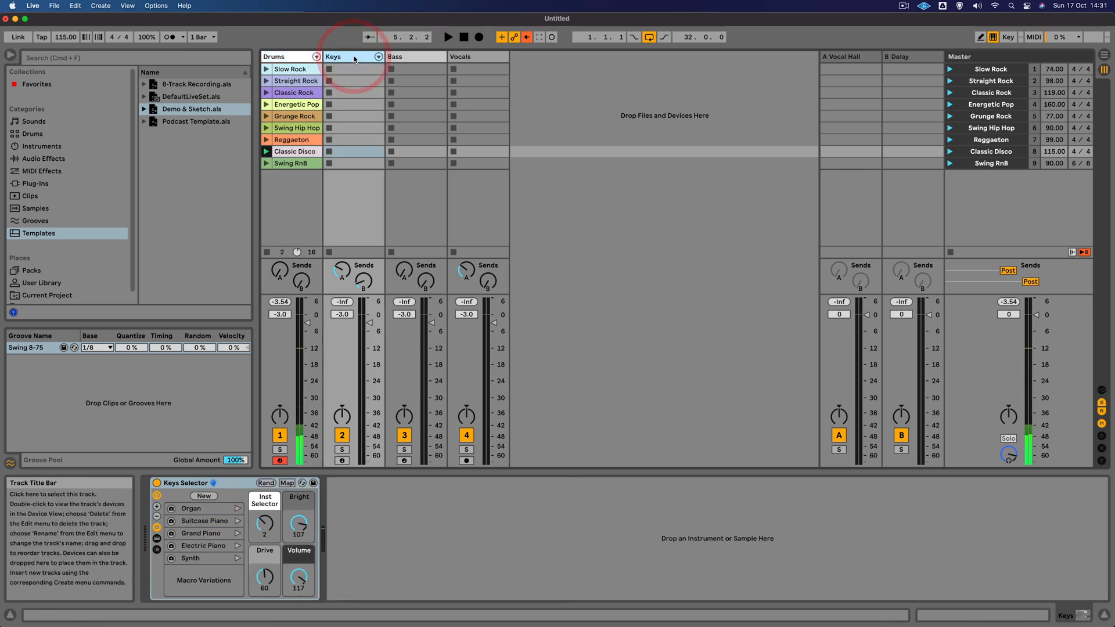
click(342, 461)
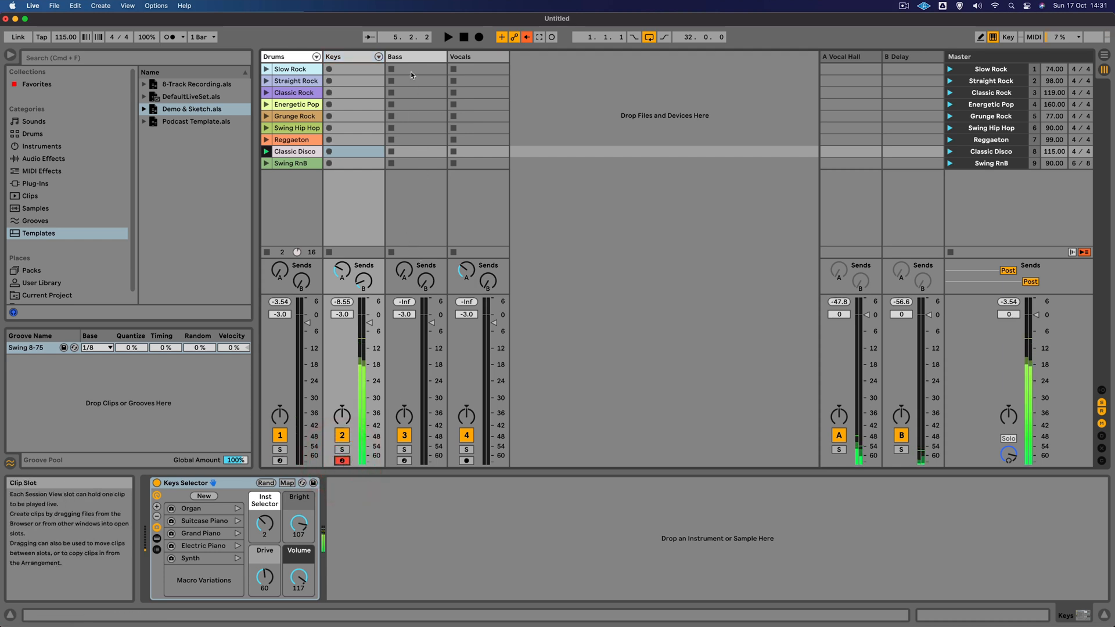
click(411, 56)
click(409, 463)
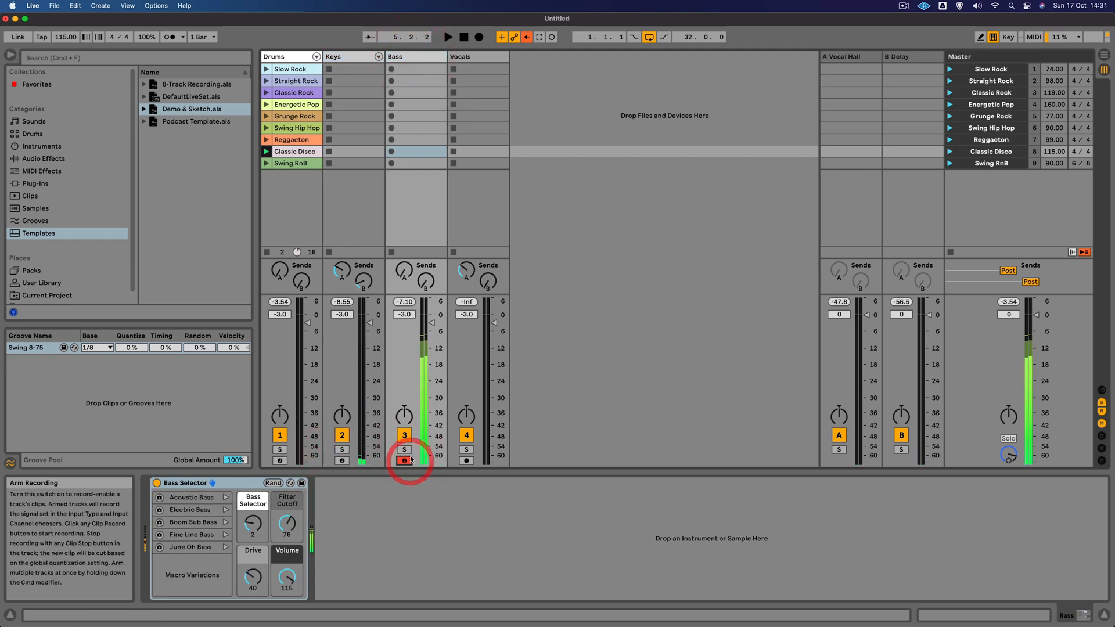
click(479, 58)
click(466, 460)
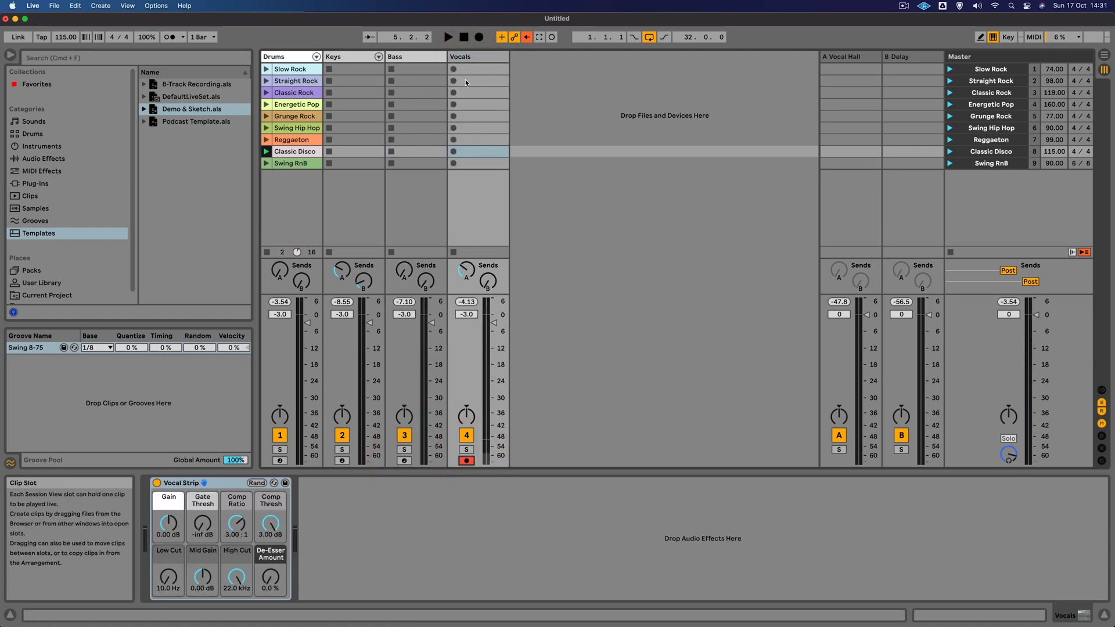